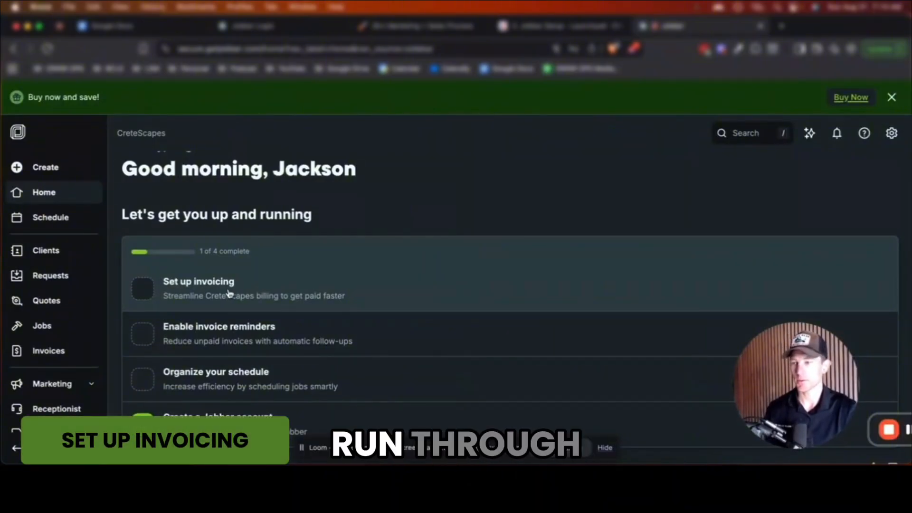
Start the first invoice from Set up invoicing and open a blank new-client form
left_click(238, 304)
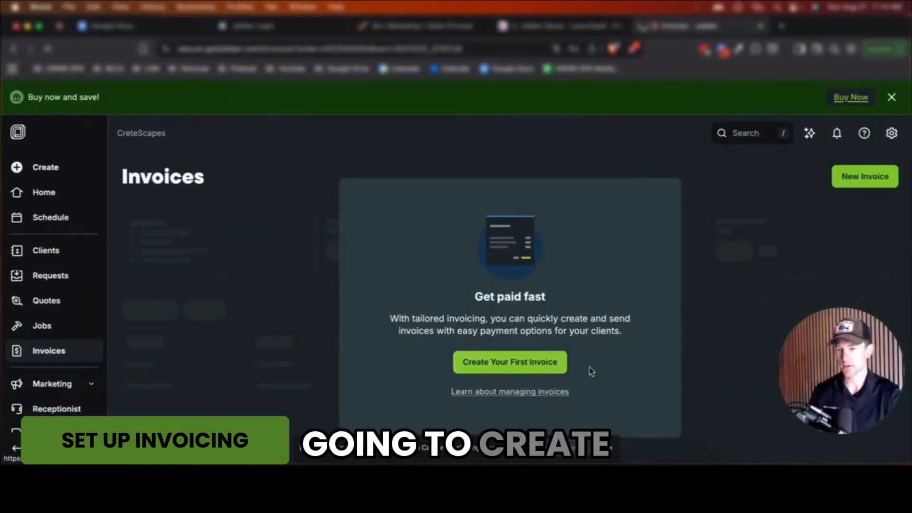
left_click(566, 365)
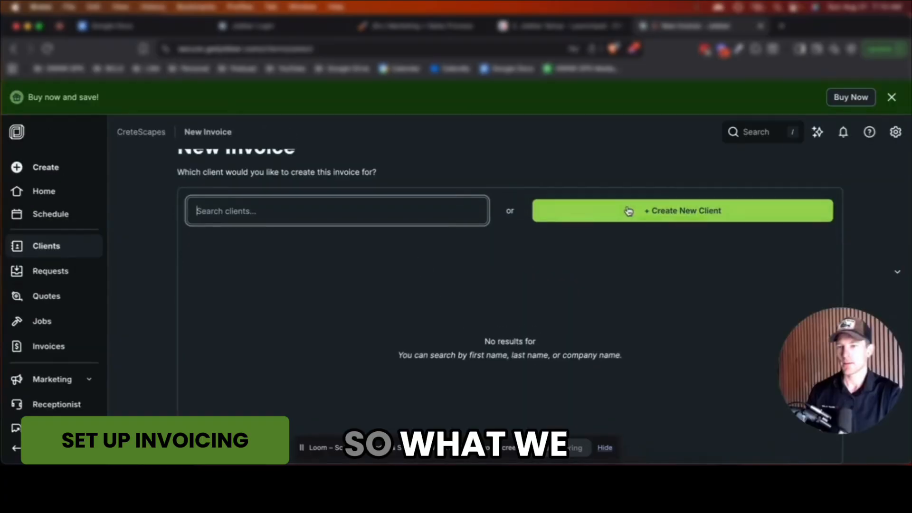
left_click(576, 220)
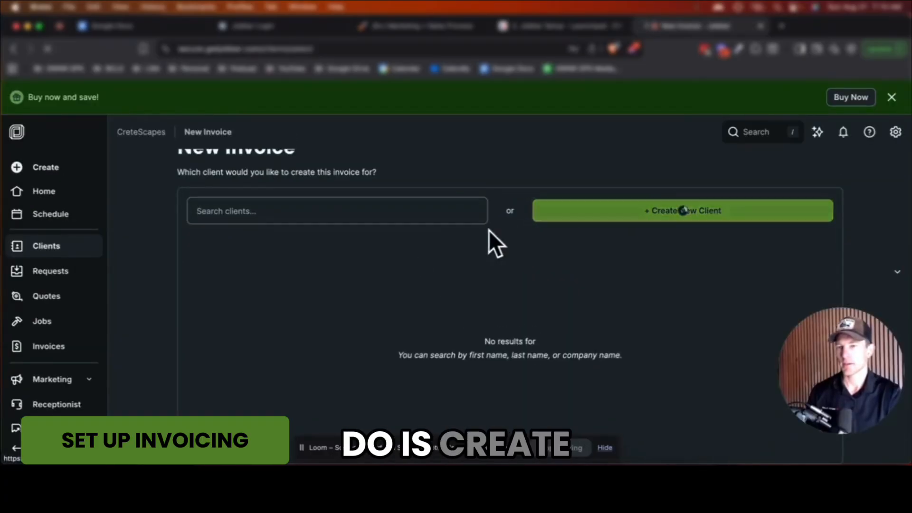
Enter the client's first and last name, leaving the company name blank
left_click(544, 195)
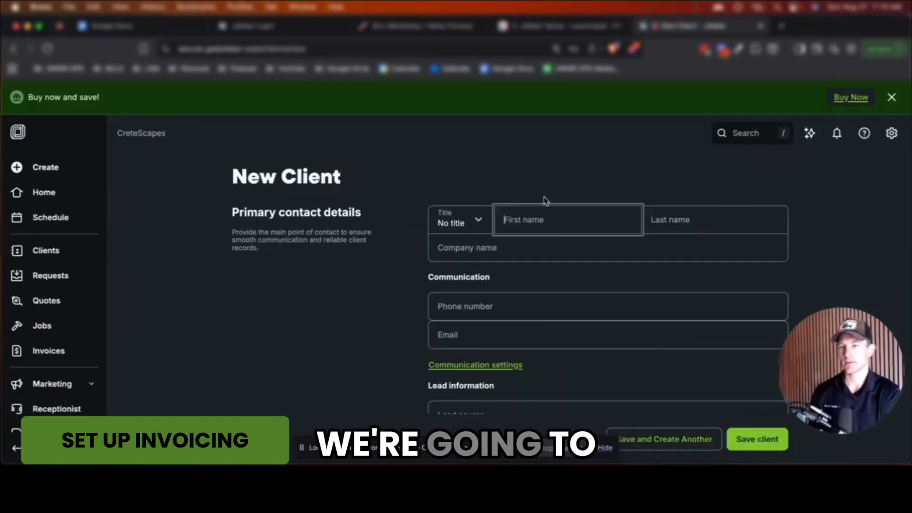
type("John")
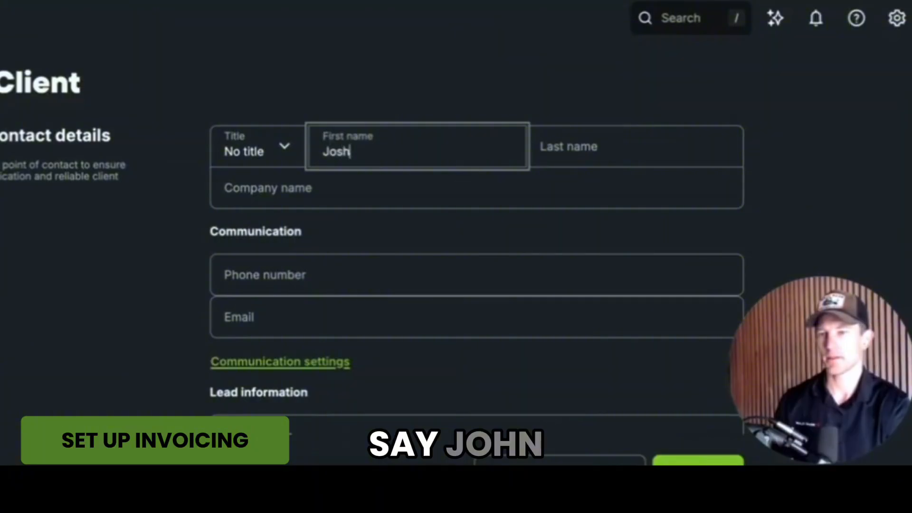
key("Tab")
type("Smith")
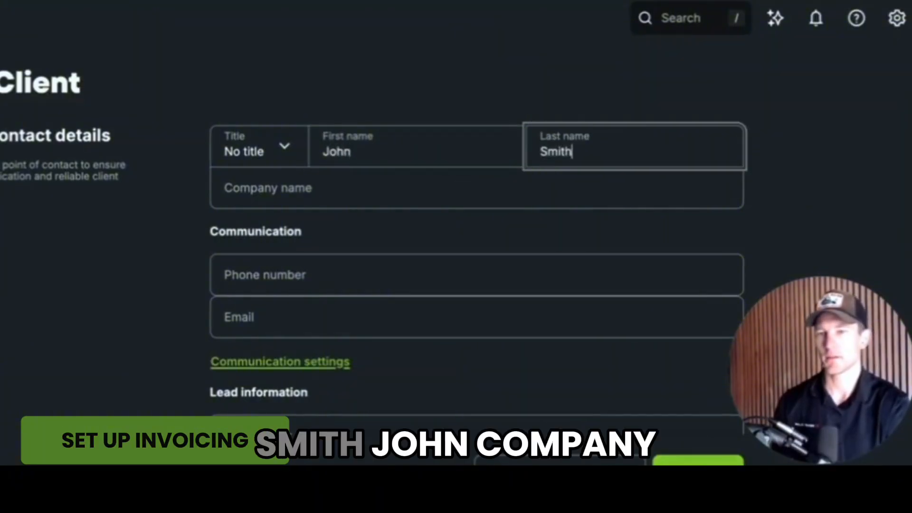
key("Tab")
type("jo")
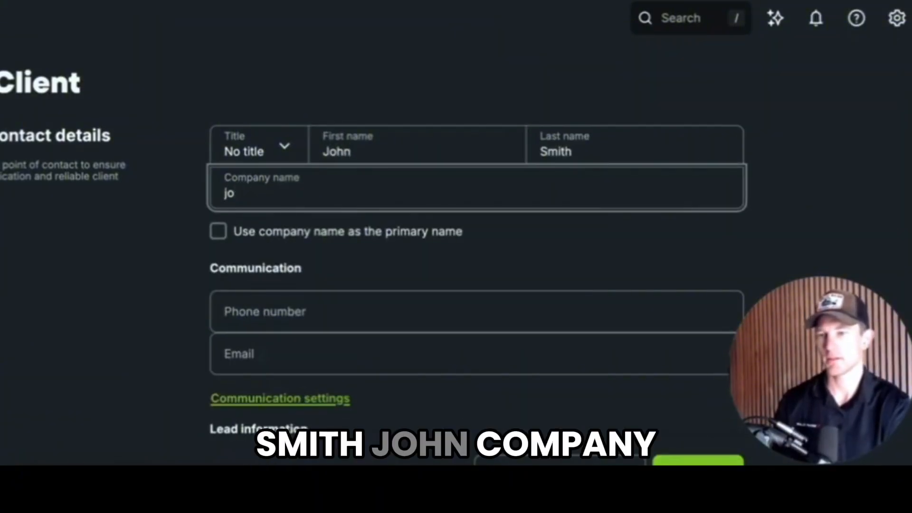
type("hnhn smith company")
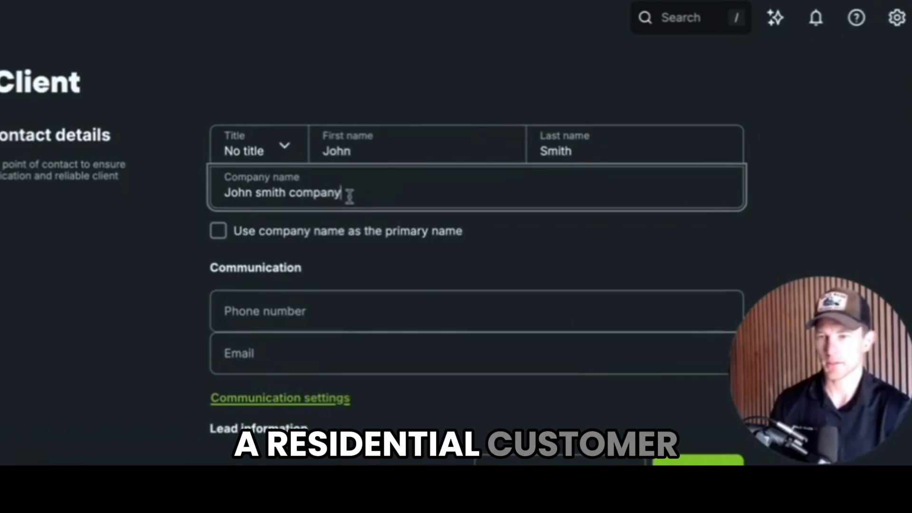
key("ctrl+shift+Left")
key("ctrl+shift+Left")
key("ctrl+shift+Left")
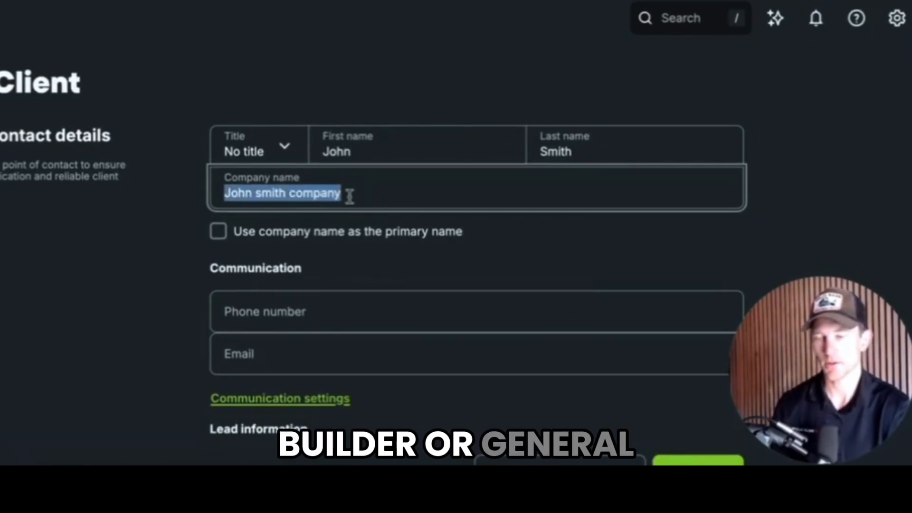
key("BackSpace")
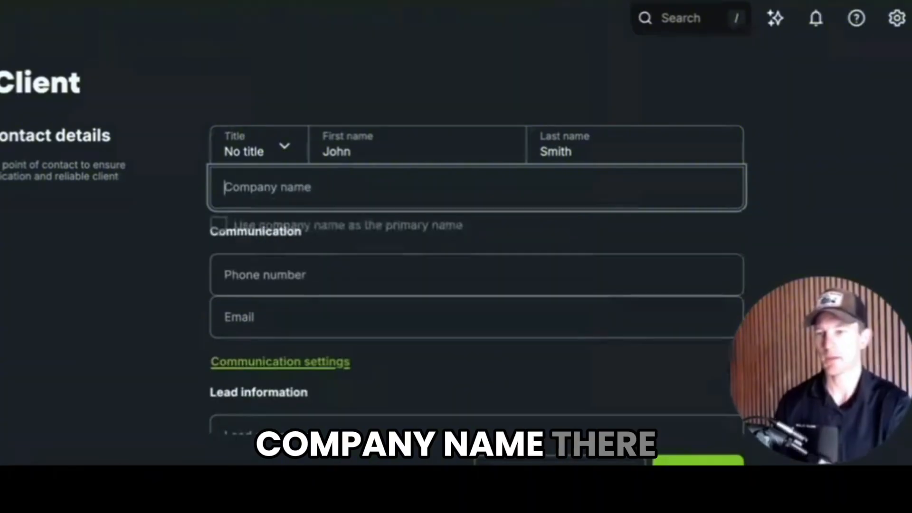
scroll(375, 213, "down", 2)
Add the client's phone number and e-mail, and set the lead source to Google
left_click(367, 208)
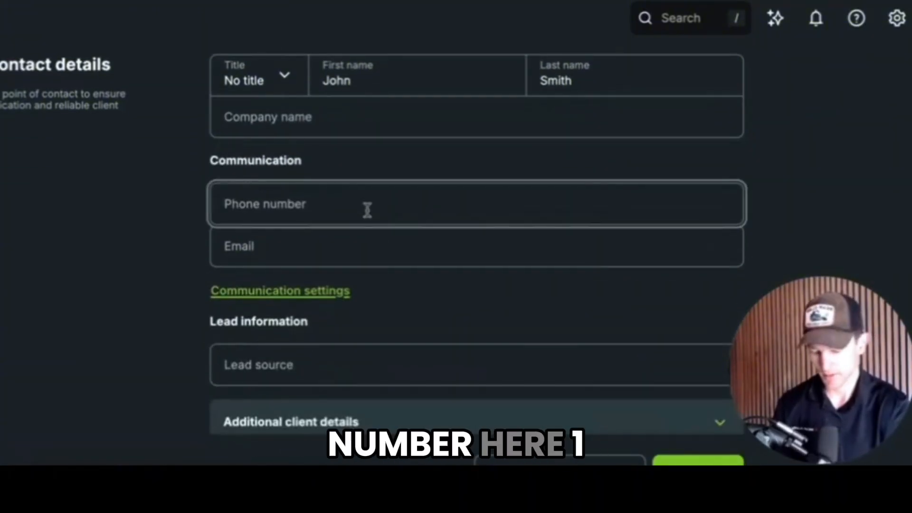
type("1234567990")
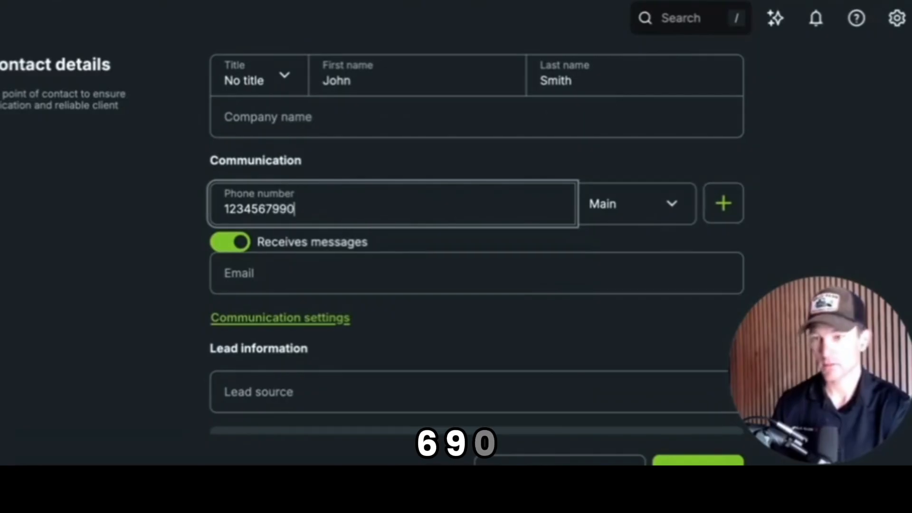
scroll(556, 244, "down", 2)
left_click(470, 183)
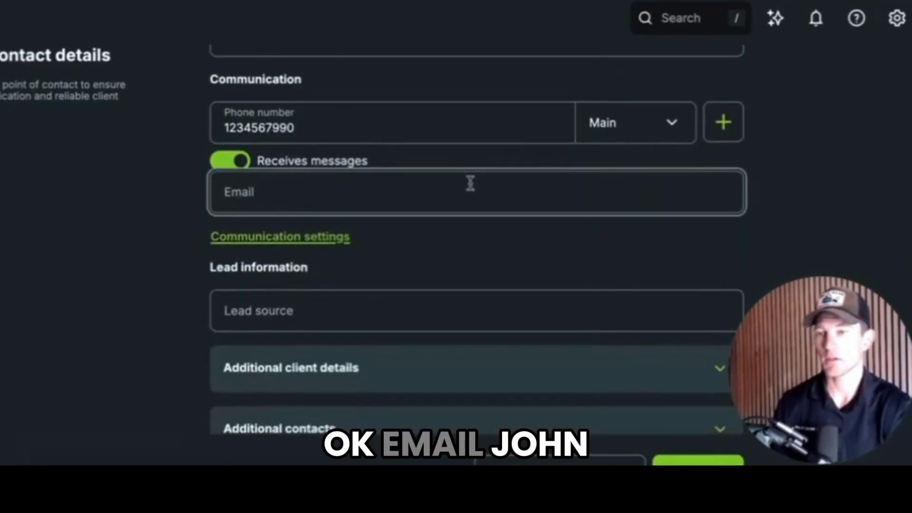
type("john@testing.com")
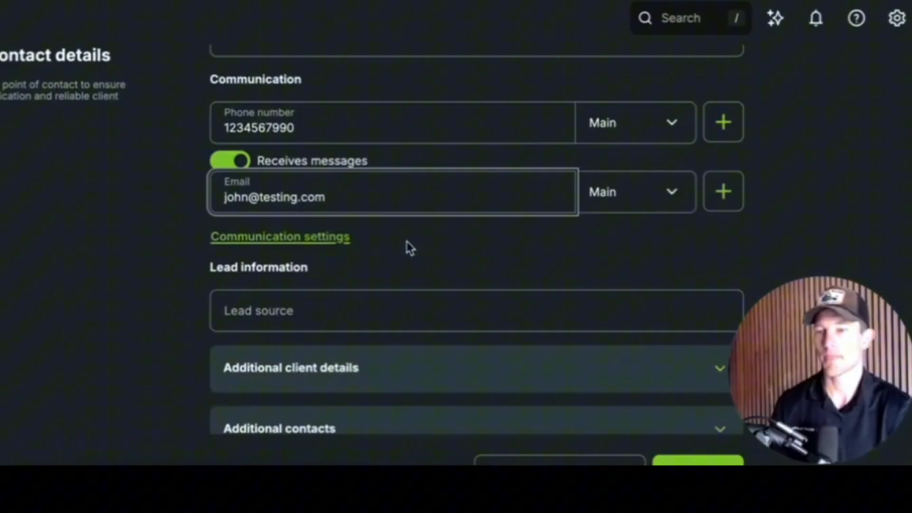
scroll(394, 228, "down", 3)
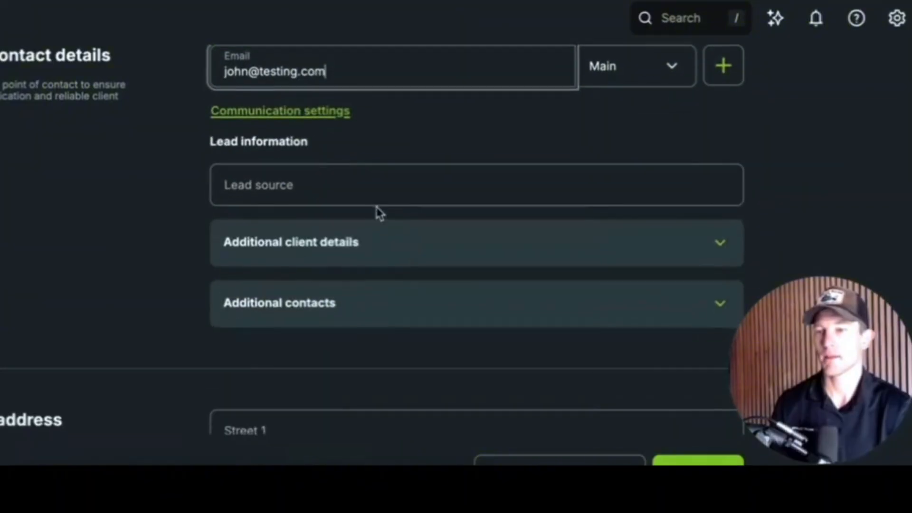
left_click(366, 184)
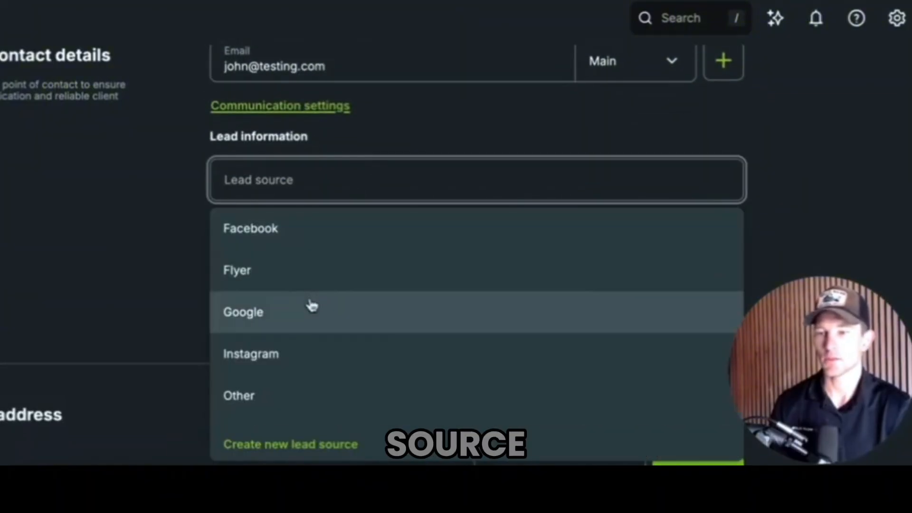
scroll(316, 340, "down", 2)
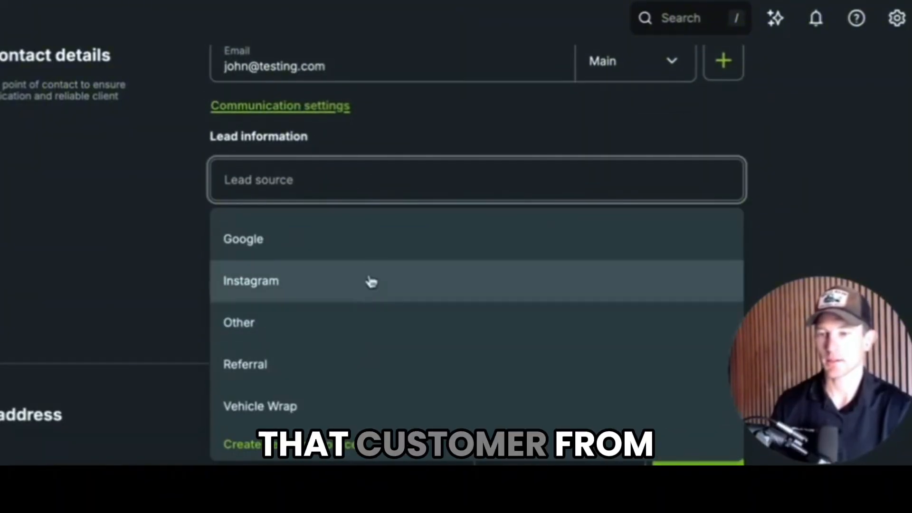
left_click(362, 252)
scroll(333, 299, "down", 2)
Enter the property's street address, city and state
scroll(348, 287, "down", 3)
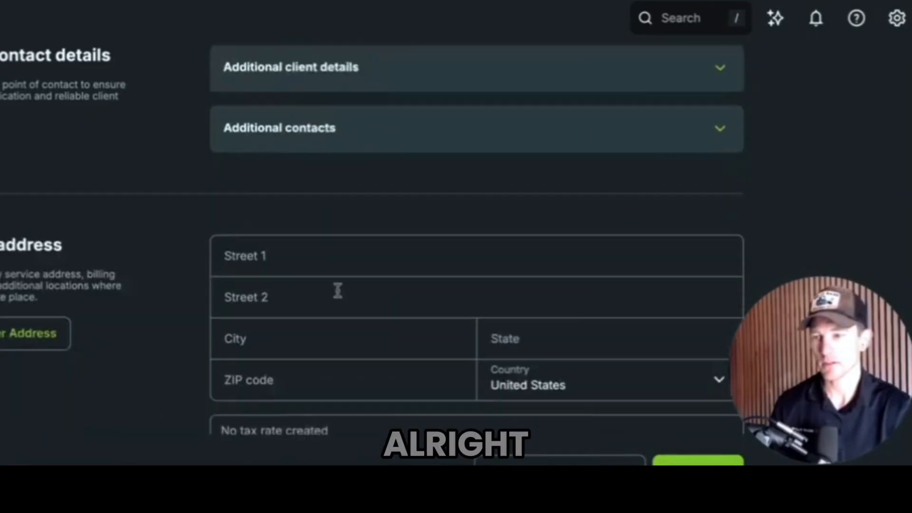
left_click(305, 232)
scroll(145, 272, "down", 1)
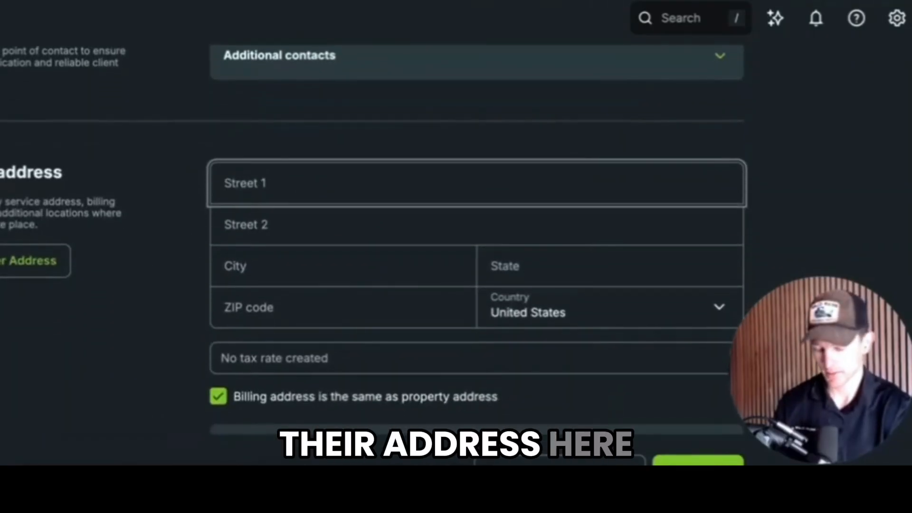
type("123 JOHn smith lane")
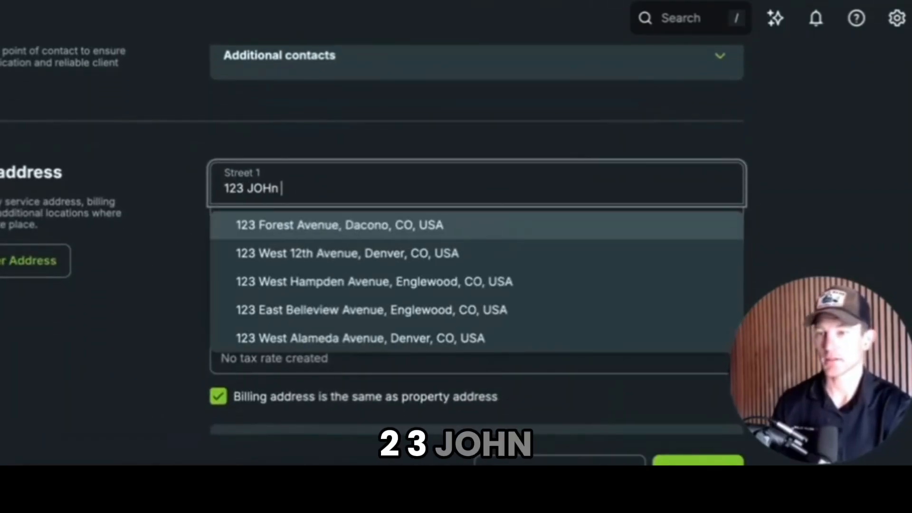
key("Tab")
key("Tab")
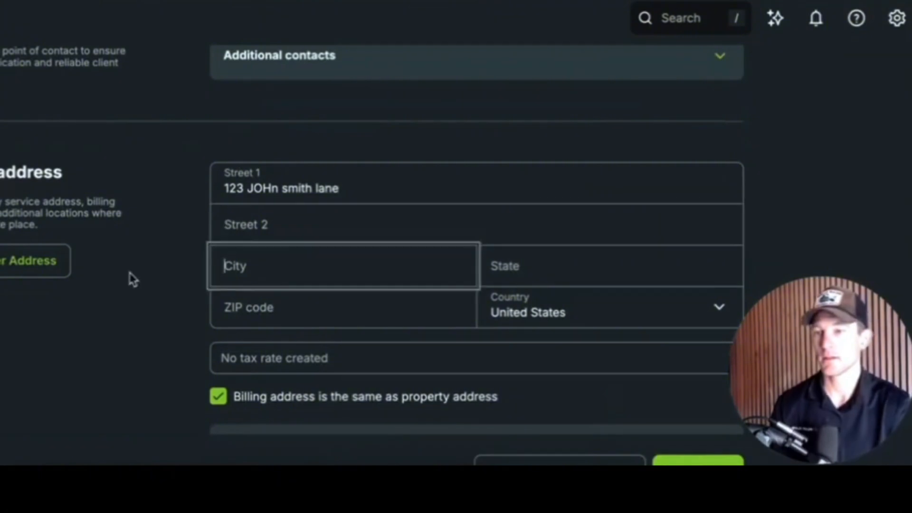
type("john mso")
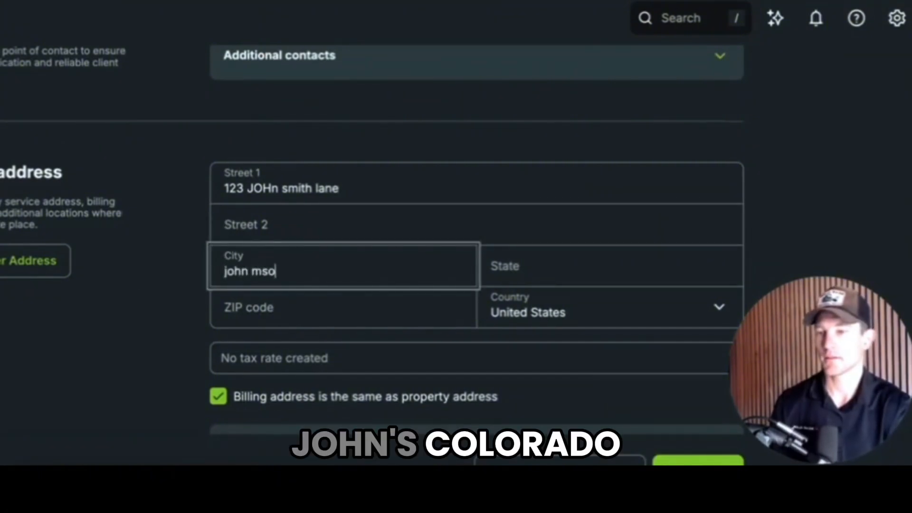
key("BackSpace")
key("BackSpace")
key("BackSpace")
key("BackSpace")
key("Tab")
type("colorado")
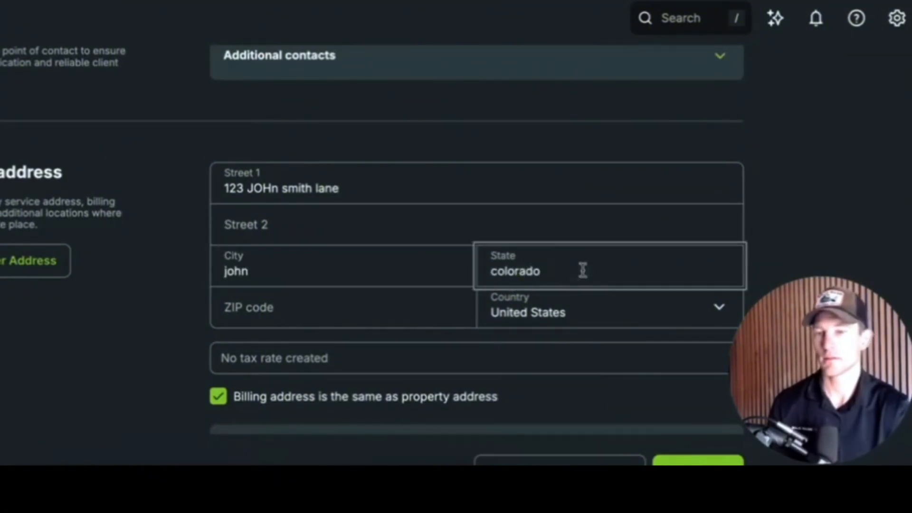
Add the property's ZIP code and save the new client
left_click(411, 314)
type("736365")
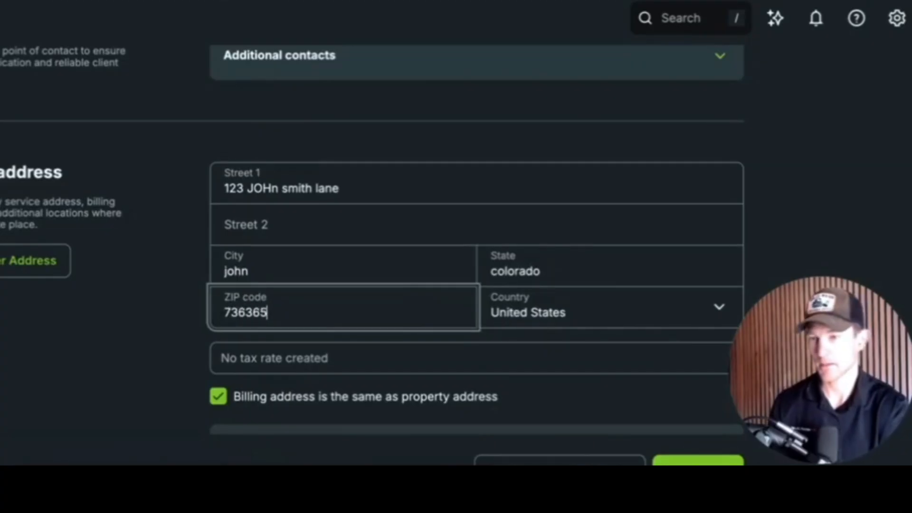
scroll(446, 326, "down", 2)
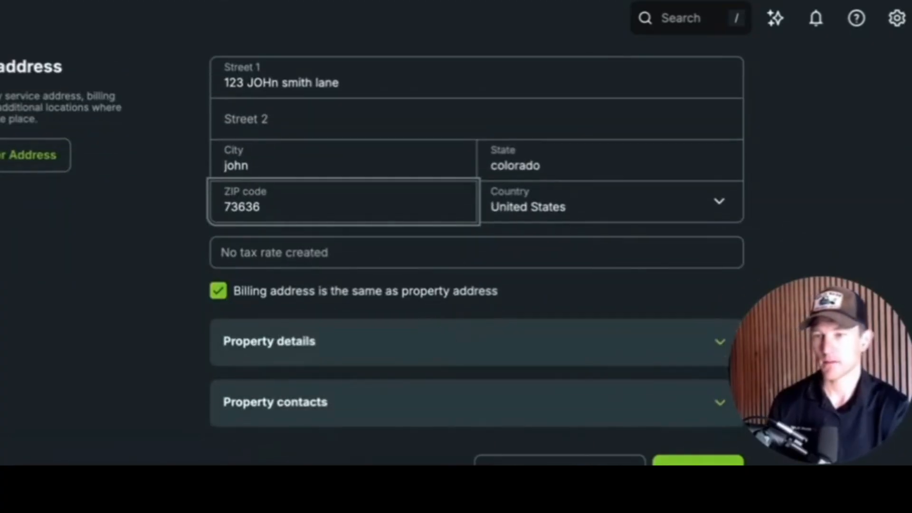
scroll(403, 253, "down", 1)
left_click(673, 461)
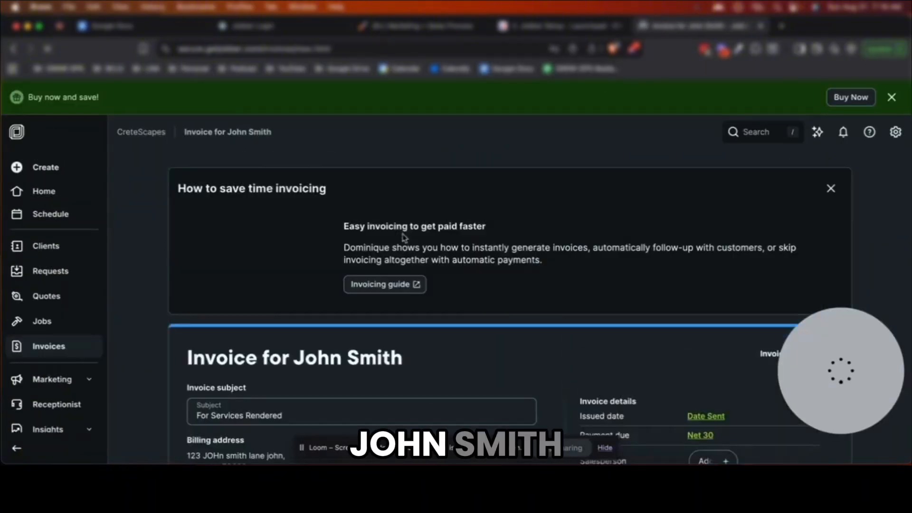
Close the how-to panel and change the invoice subject to 'Stamped C'onc'
left_click(827, 168)
triple_click(308, 248)
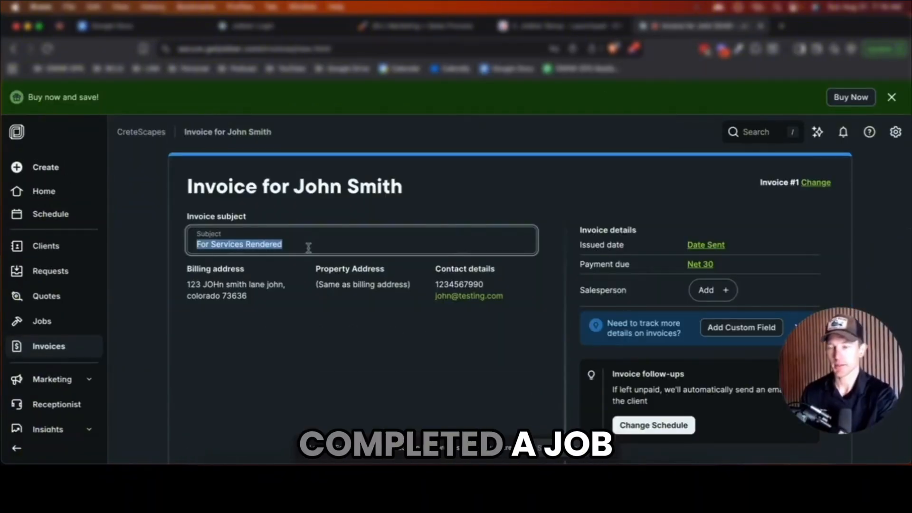
type("De")
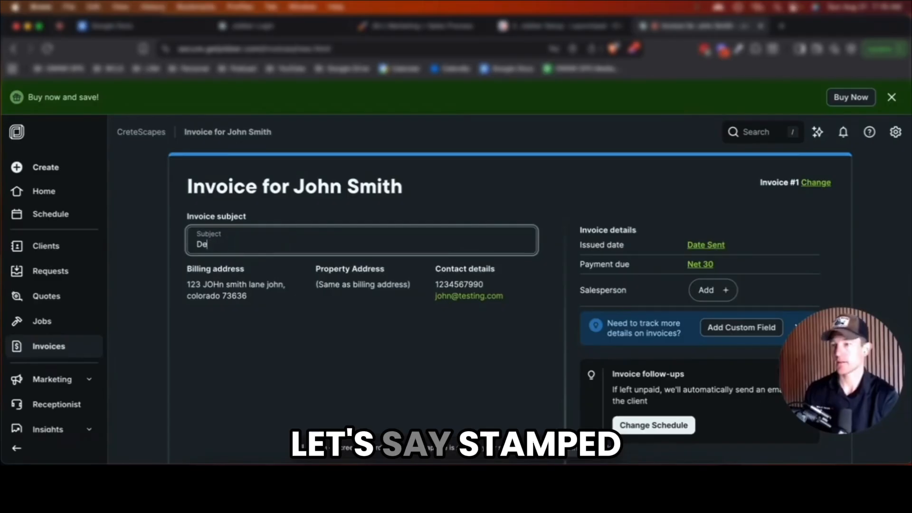
key("BackSpace")
key("BackSpace")
type("Stamped C'oncrete")
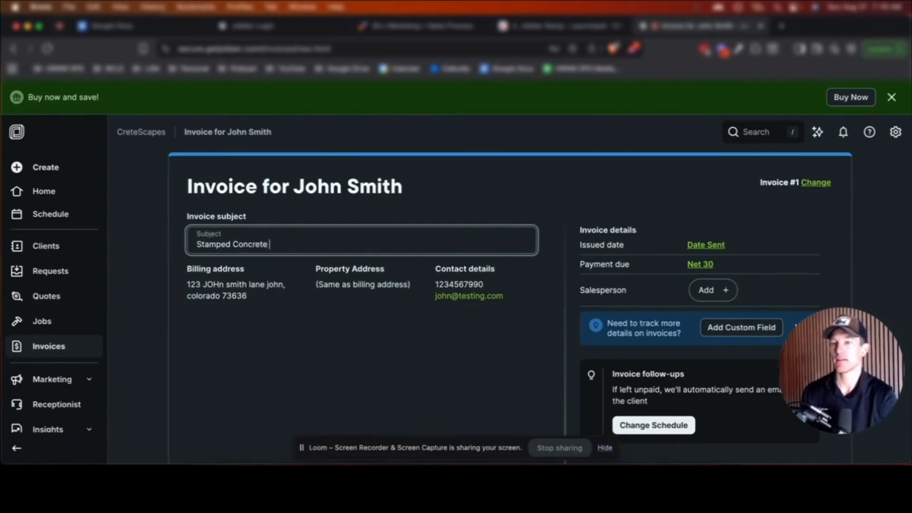
scroll(356, 246, "down", 3)
scroll(356, 252, "up", 1)
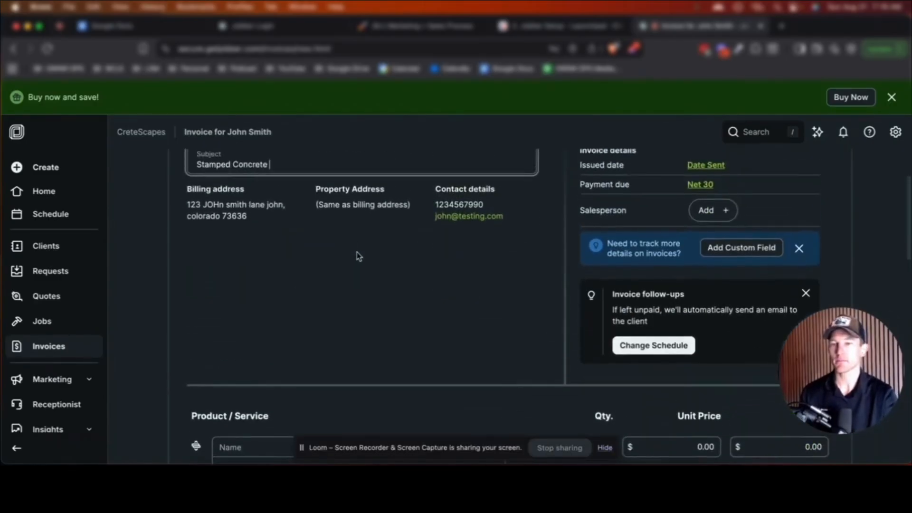
Set the invoice's payment due to Upon receipt
left_click(711, 187)
left_click(713, 186)
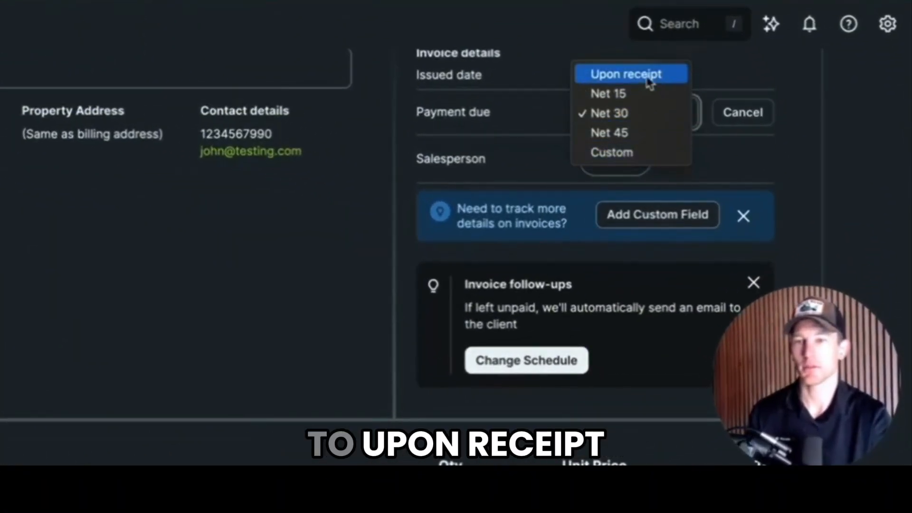
left_click(650, 76)
scroll(645, 122, "up", 3)
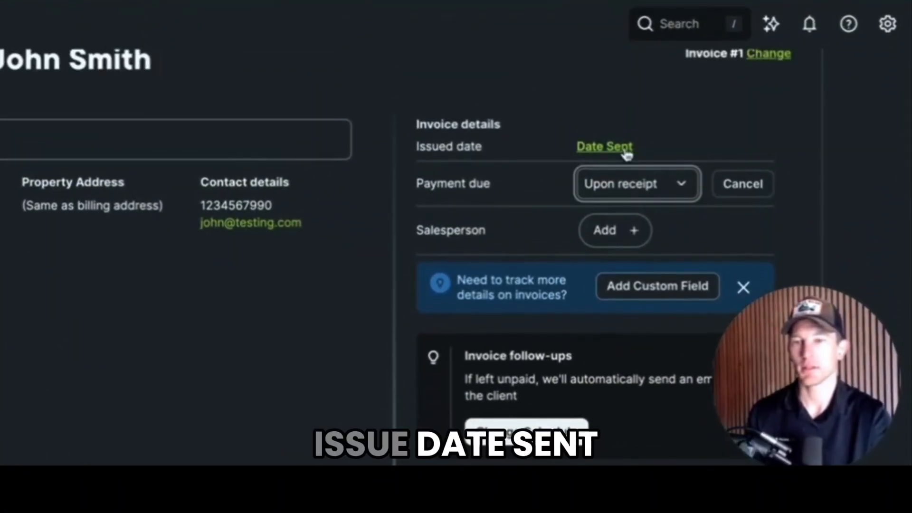
scroll(523, 190, "down", 3)
Assign the team member as the invoice's salesperson
left_click(606, 151)
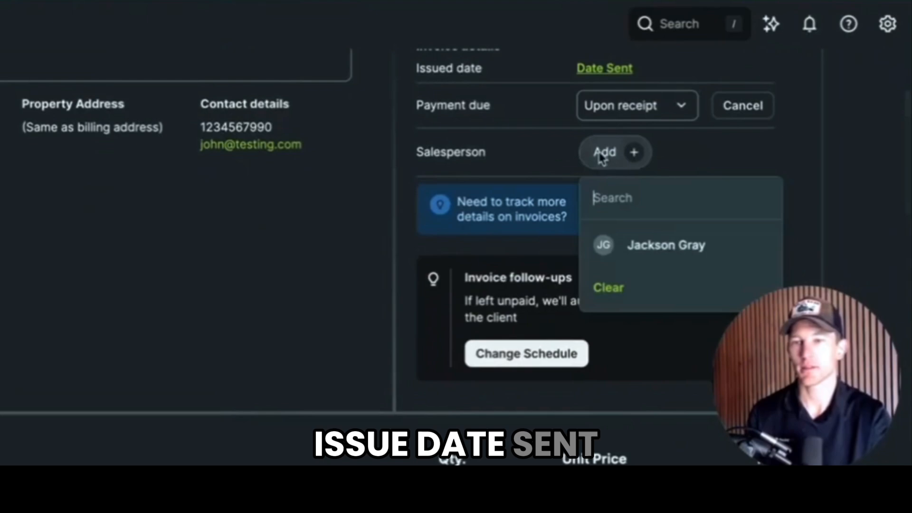
left_click(619, 258)
scroll(523, 266, "down", 2)
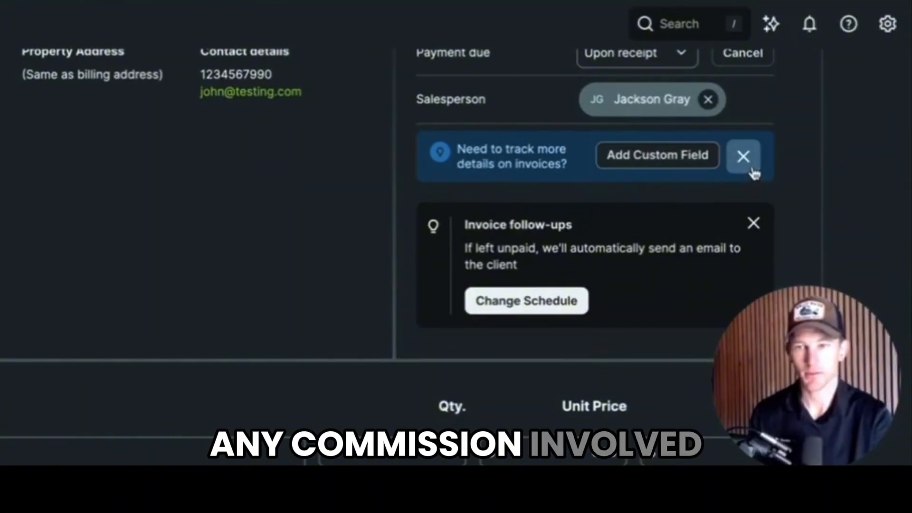
scroll(537, 228, "down", 1)
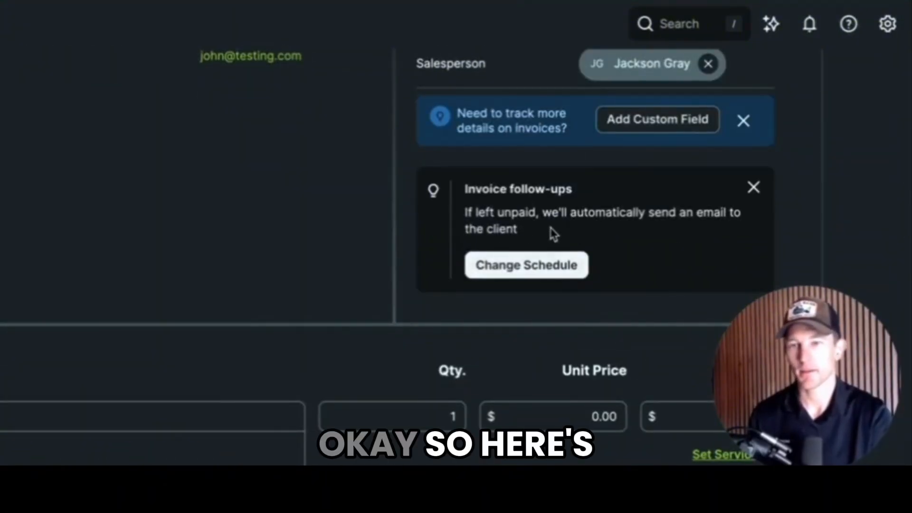
Open Automations settings and the 'Follow-up with clients 2 days after quotes are sent' automation
left_click(540, 266)
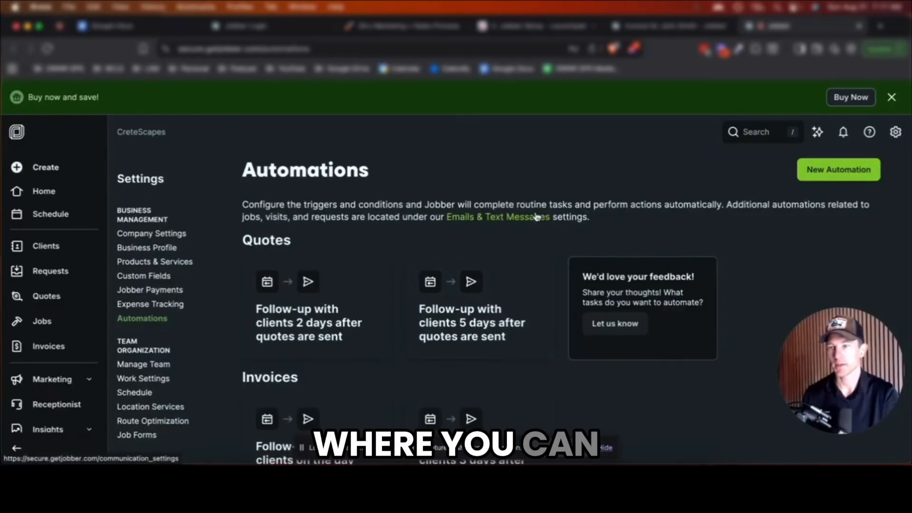
scroll(501, 237, "down", 1)
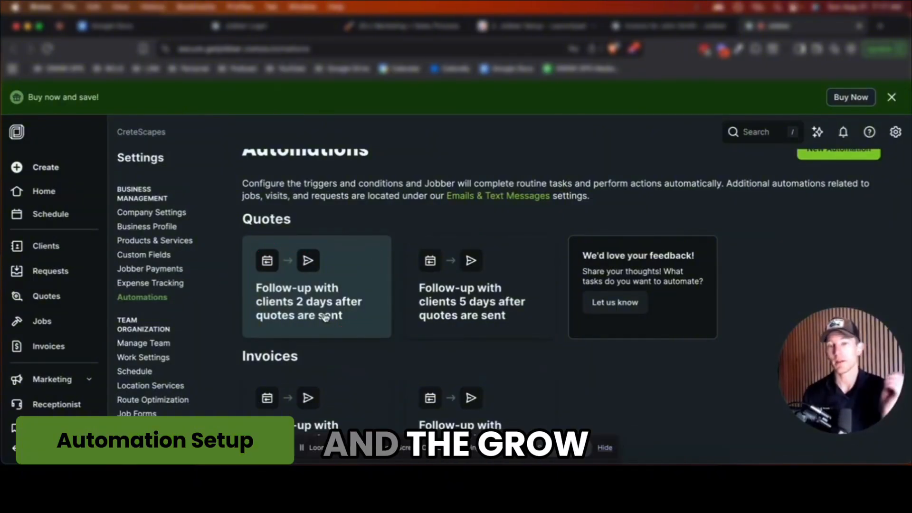
left_click(325, 293)
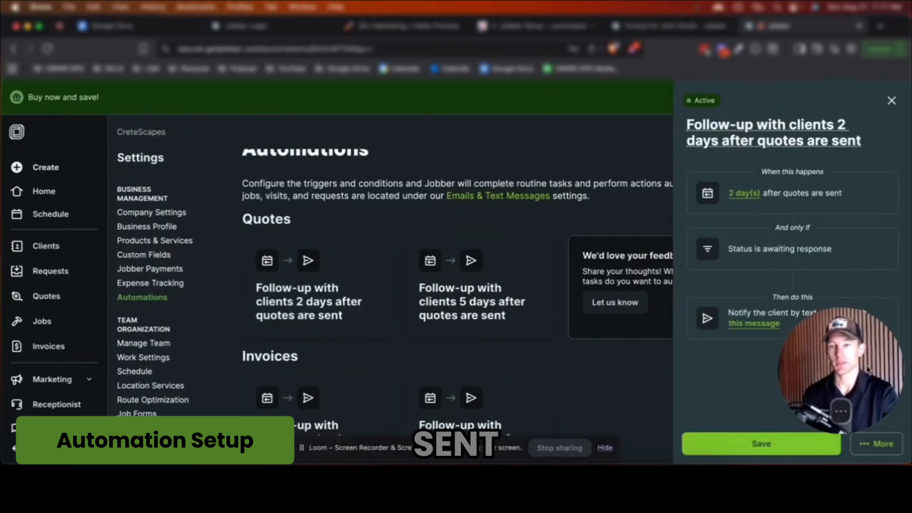
Open the quote follow-up message template and read through its Email version
left_click(764, 325)
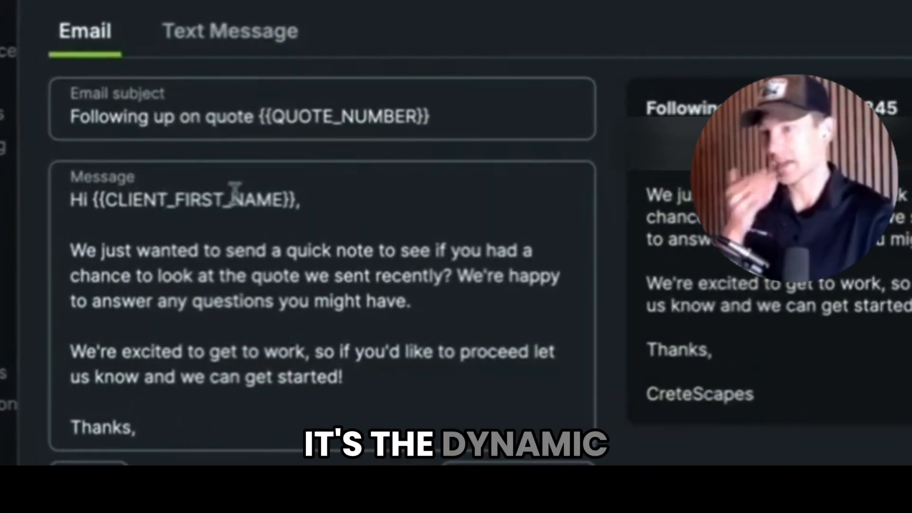
scroll(252, 284, "down", 1)
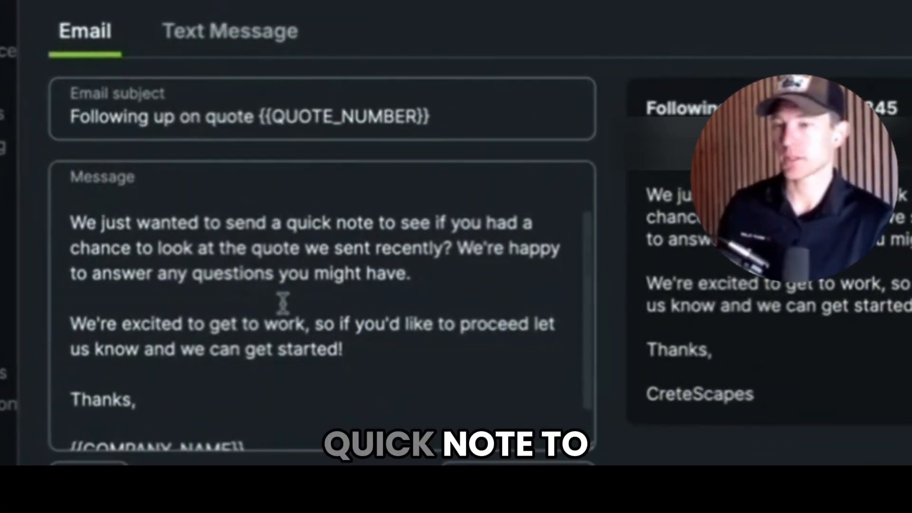
scroll(284, 304, "down", 2)
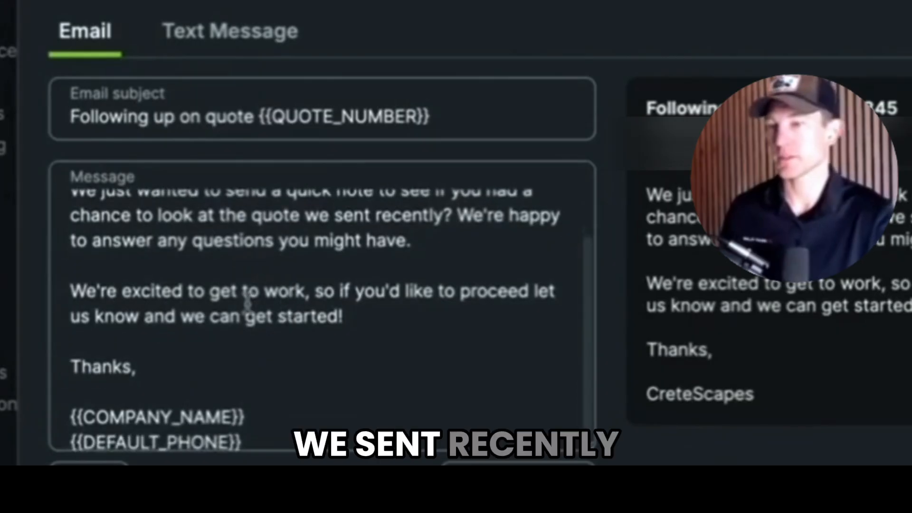
scroll(246, 303, "down", 1)
left_click_drag(87, 276, 337, 301)
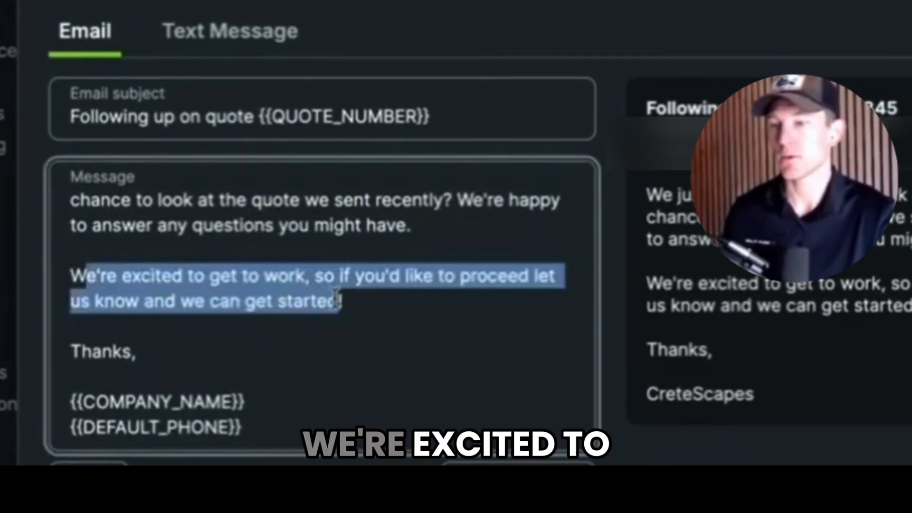
left_click(338, 301)
scroll(373, 313, "down", 1)
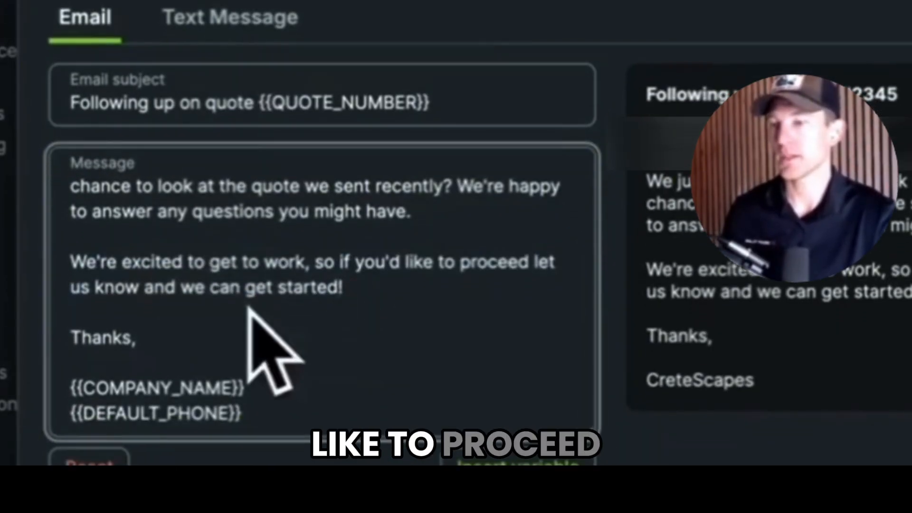
scroll(232, 304, "down", 2)
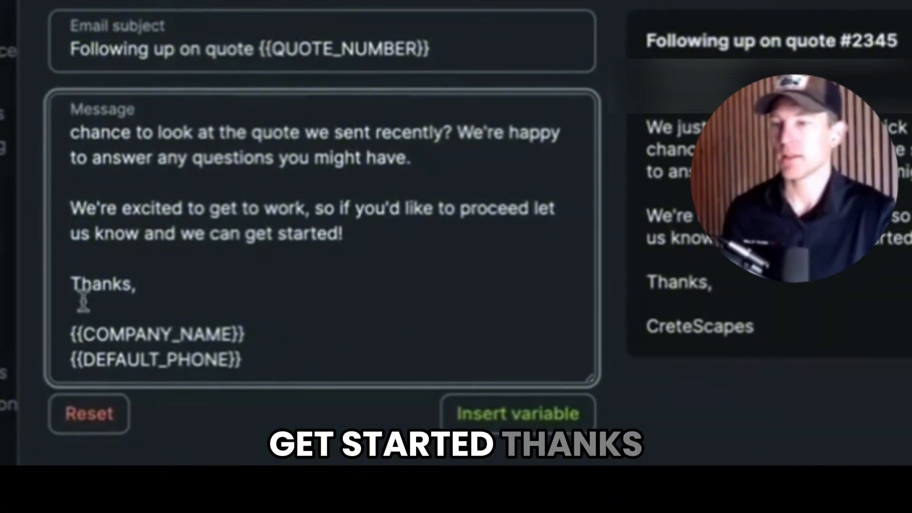
Examine the template's phone variables and sign-off, view the Text Message version, then go Home
left_click_drag(82, 341, 224, 350)
left_click(219, 328)
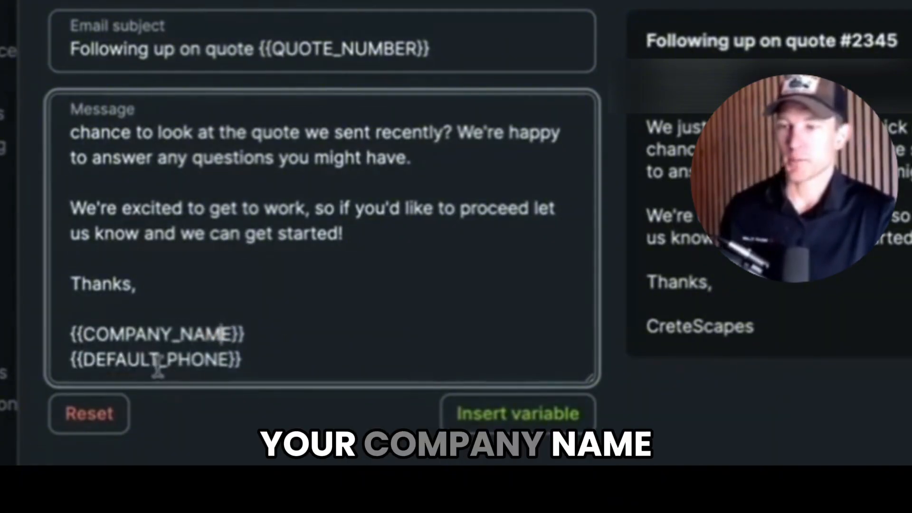
left_click_drag(84, 360, 200, 364)
left_click(206, 364)
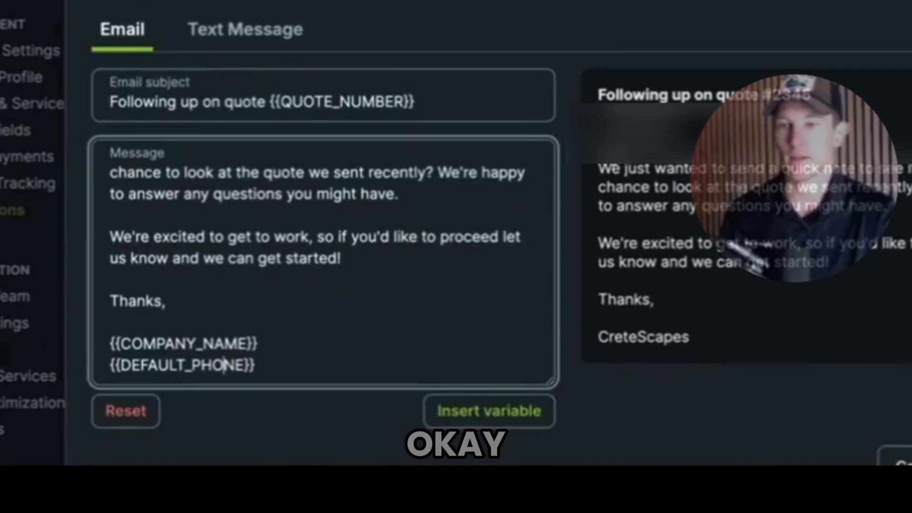
left_click_drag(599, 132, 827, 344)
left_click(801, 334)
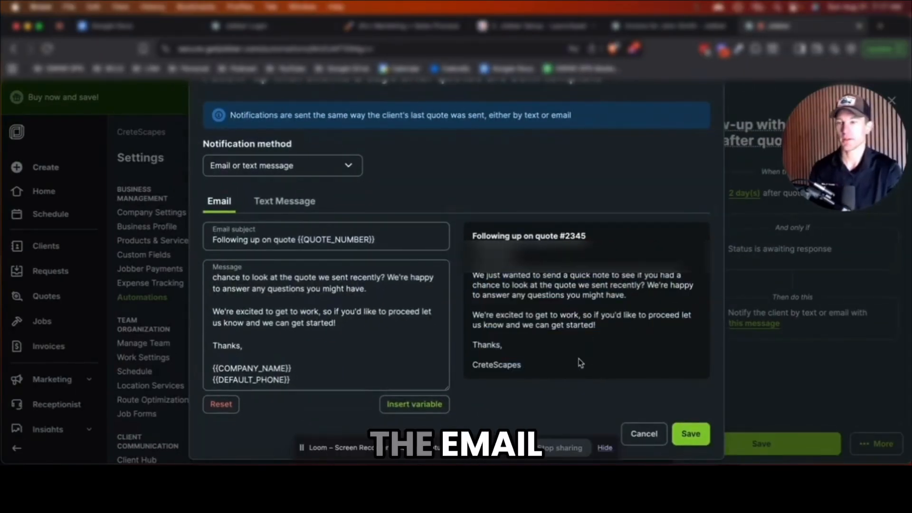
left_click(270, 203)
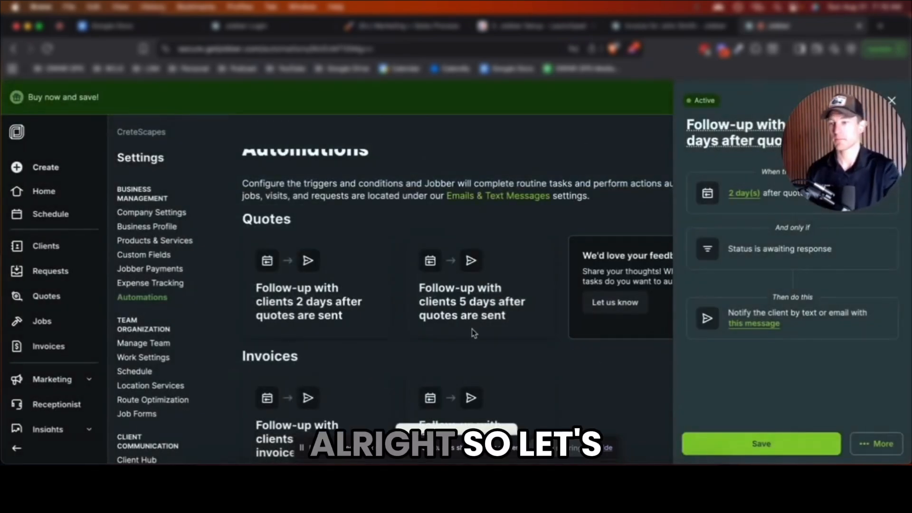
left_click(42, 192)
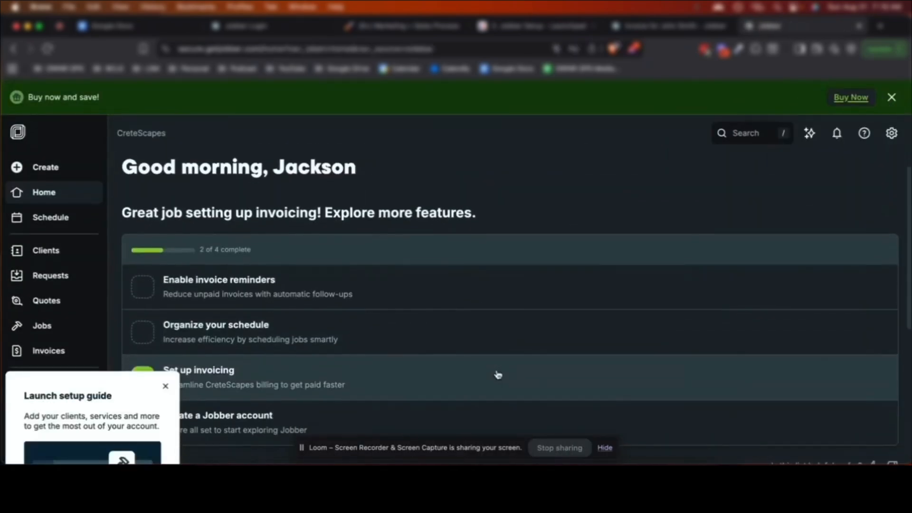
Review the invoice reminder's email and text message templates and save the template
scroll(498, 375, "down", 2)
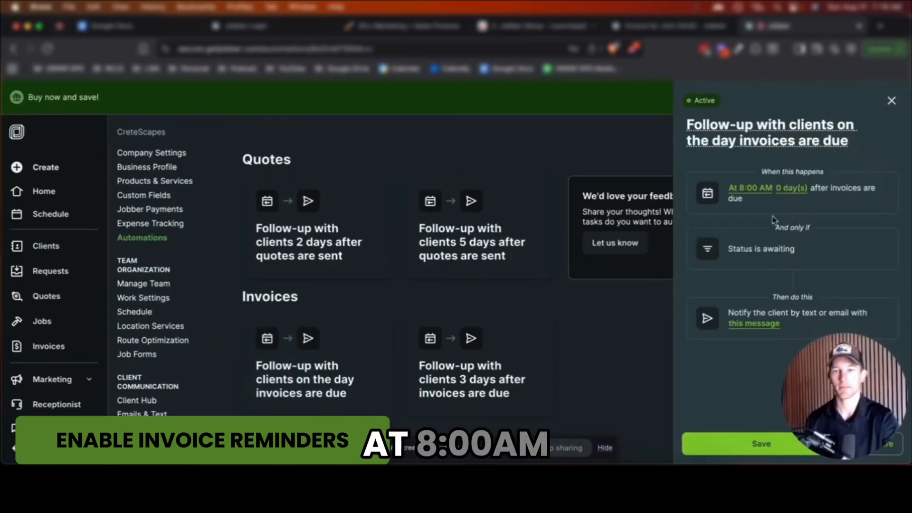
left_click(769, 328)
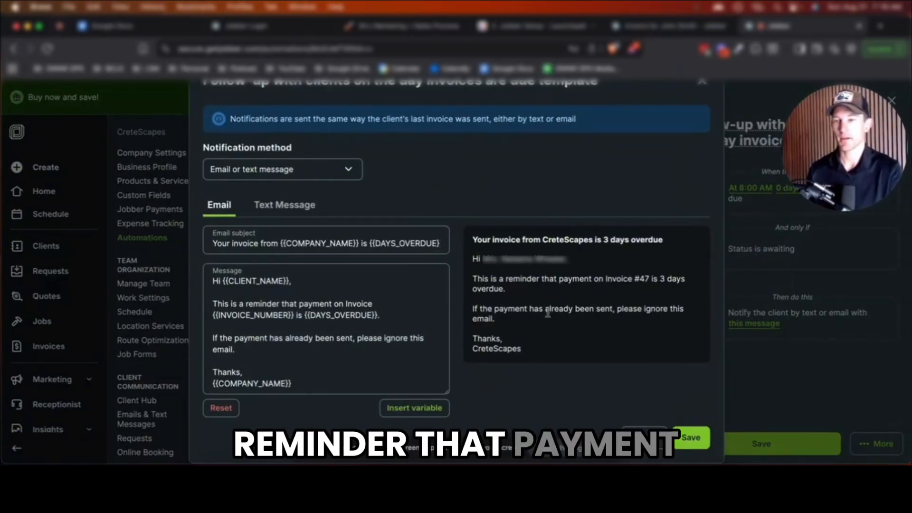
left_click_drag(528, 309, 496, 319)
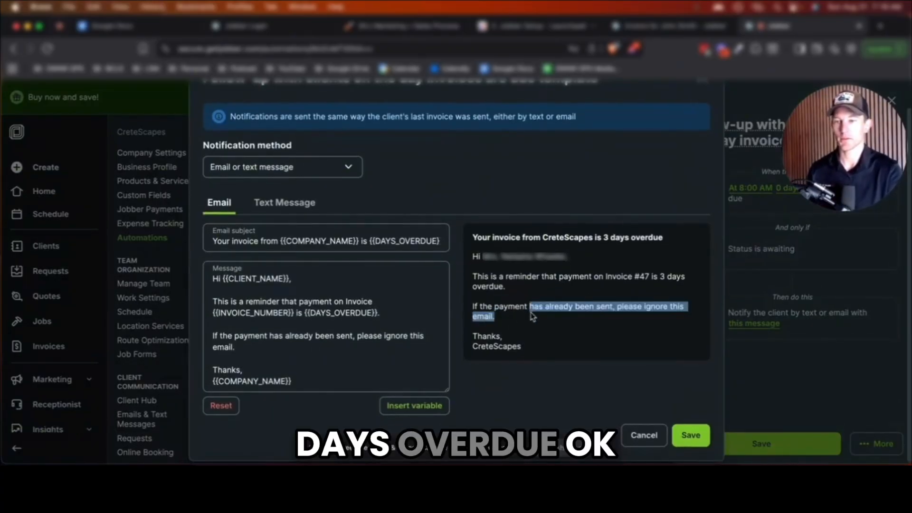
left_click(285, 201)
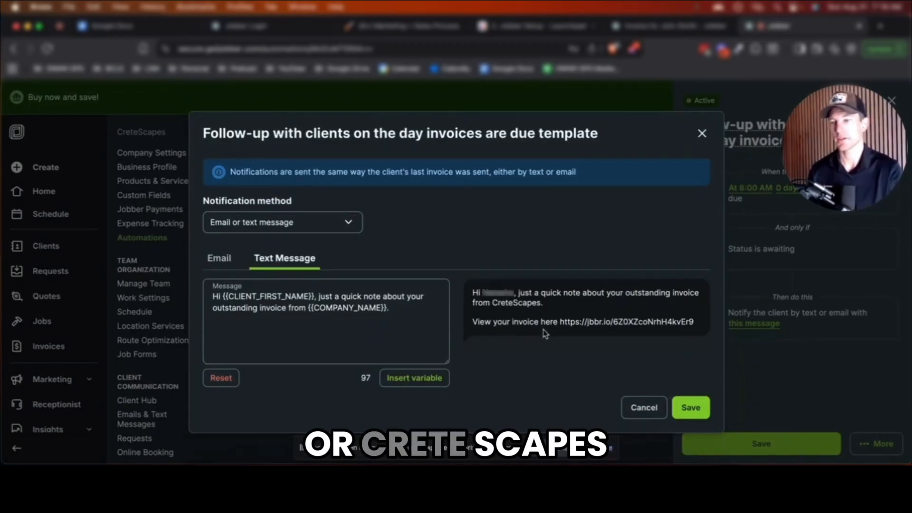
left_click(702, 413)
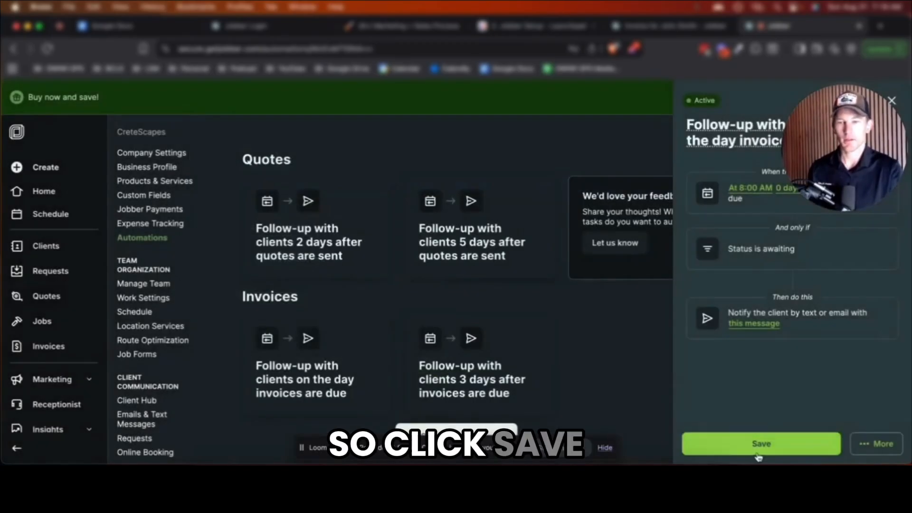
Save the 8:00 AM due-day invoice reminder automation and return to the Home dashboard
left_click(756, 446)
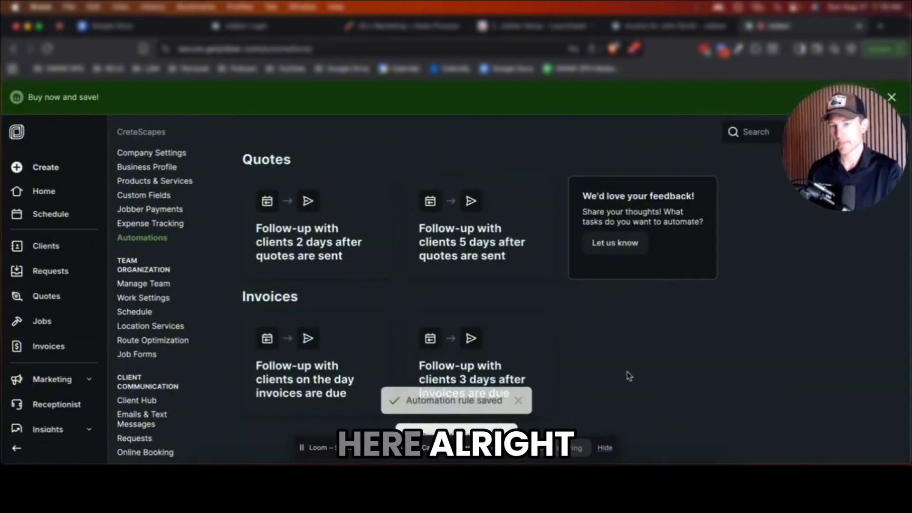
left_click(64, 194)
scroll(335, 313, "down", 1)
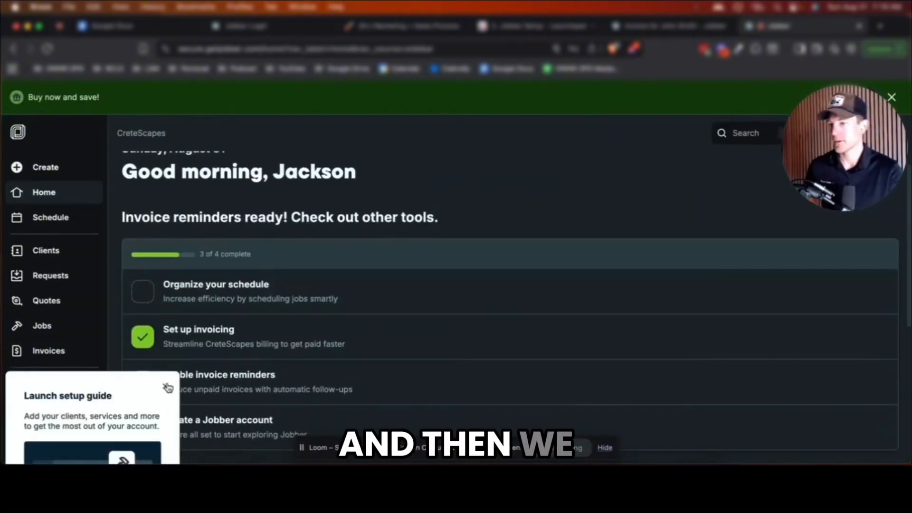
Close the Launch setup guide and open the August 2025 schedule via 'Organize your schedule'
left_click(166, 386)
left_click(234, 305)
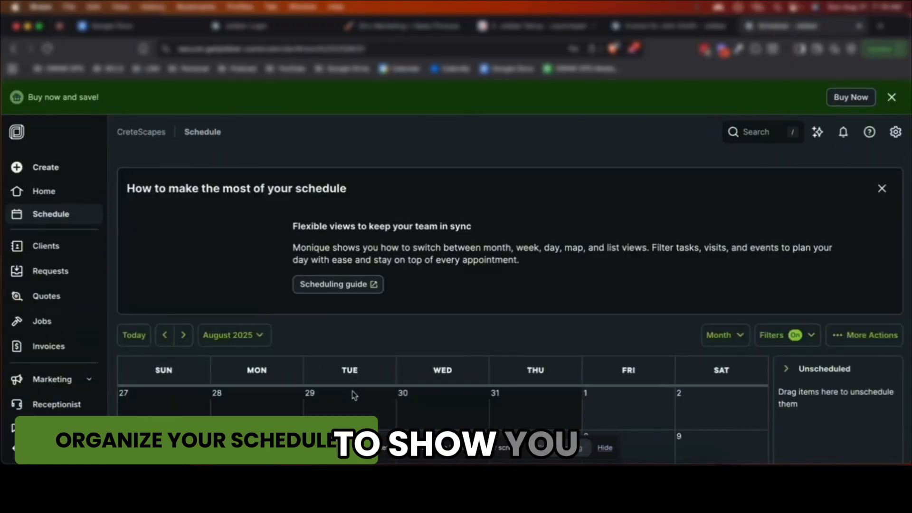
scroll(438, 338, "down", 5)
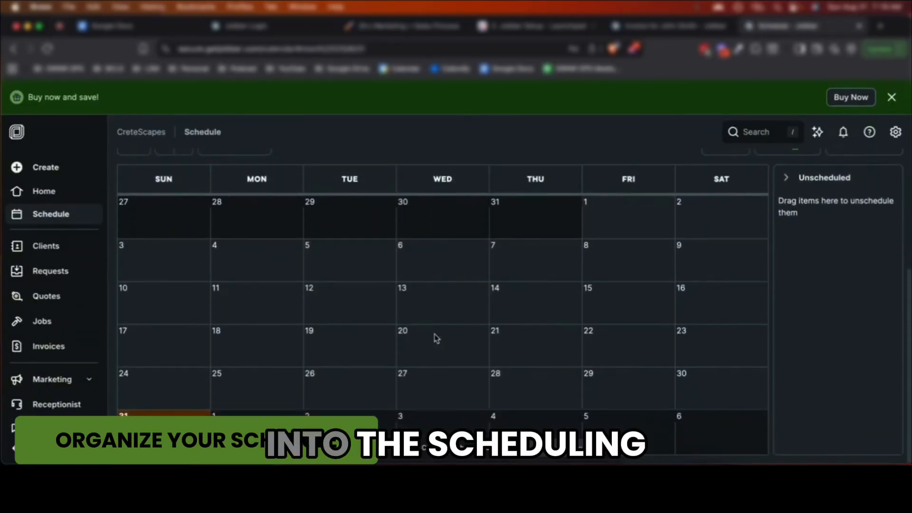
scroll(434, 337, "up", 5)
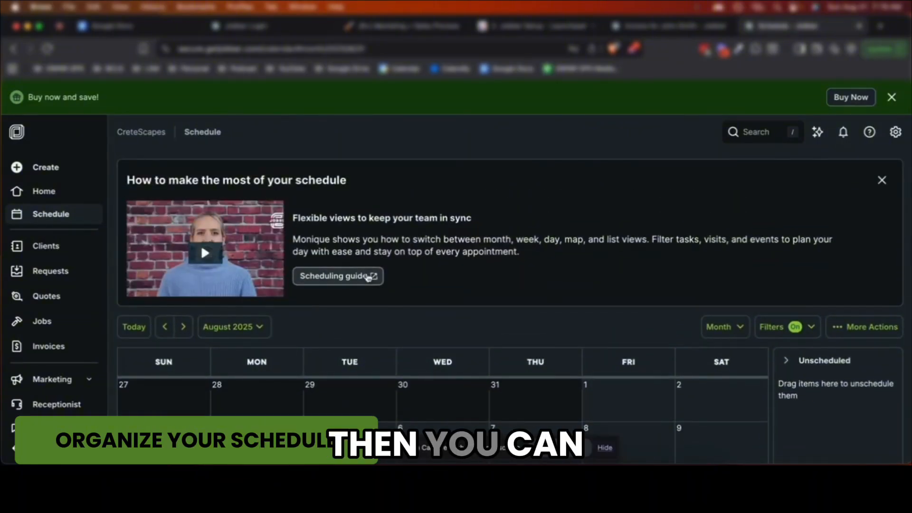
scroll(507, 285, "down", 2)
scroll(506, 288, "down", 2)
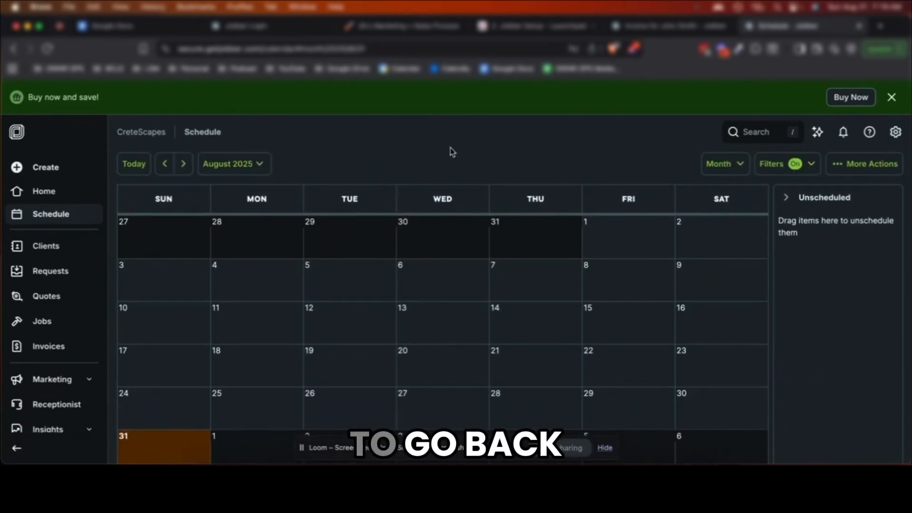
Return to the CreteScapes schedule tab and log out of the account
left_click(652, 27)
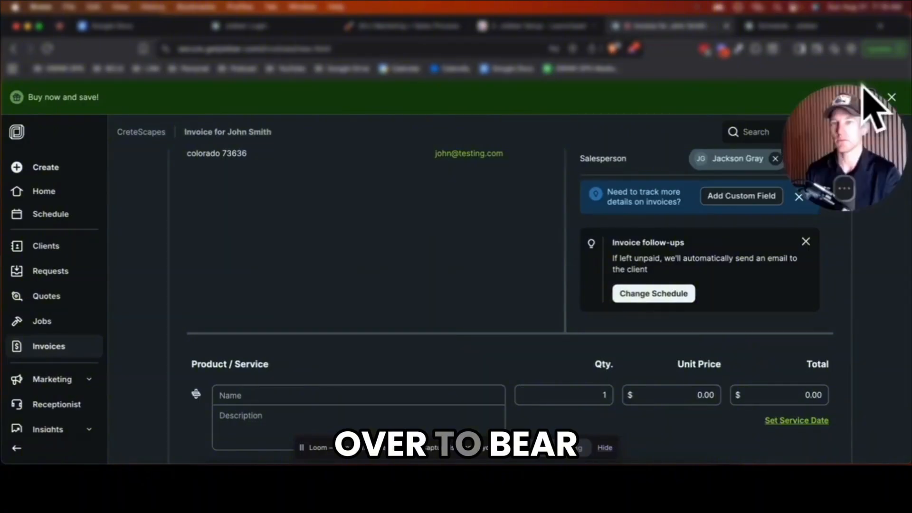
left_click_drag(867, 138, 866, 342)
left_click(803, 28)
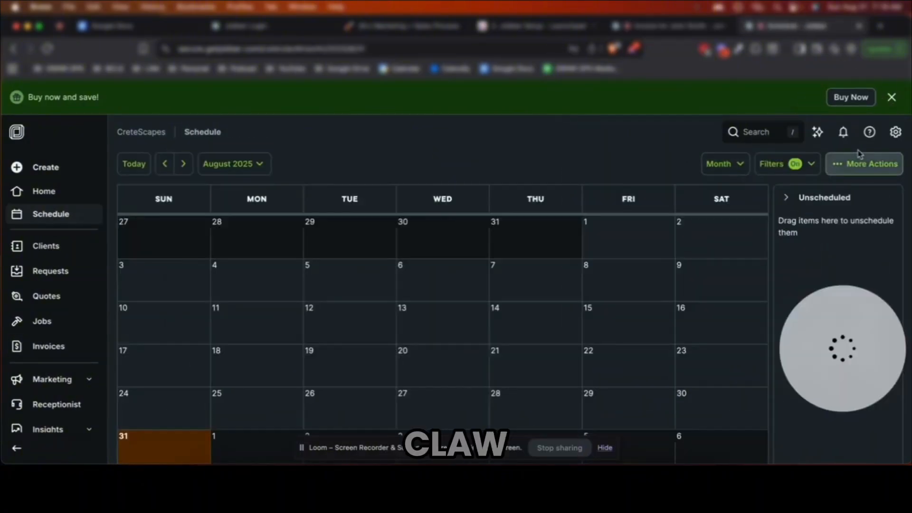
left_click(896, 133)
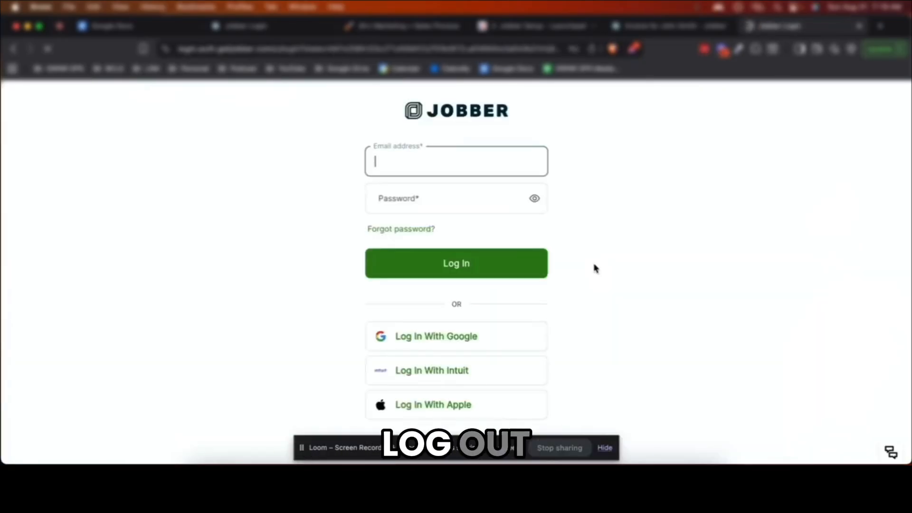
Log into the Bear Claw Land Services account using the saved LastPass credentials
left_click(380, 171)
left_click(370, 193)
left_click(358, 206)
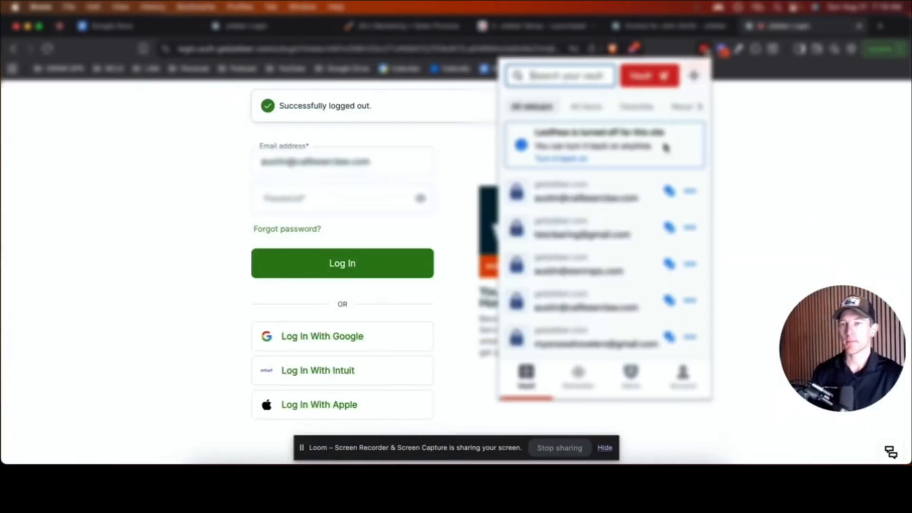
left_click(669, 191)
left_click(613, 239)
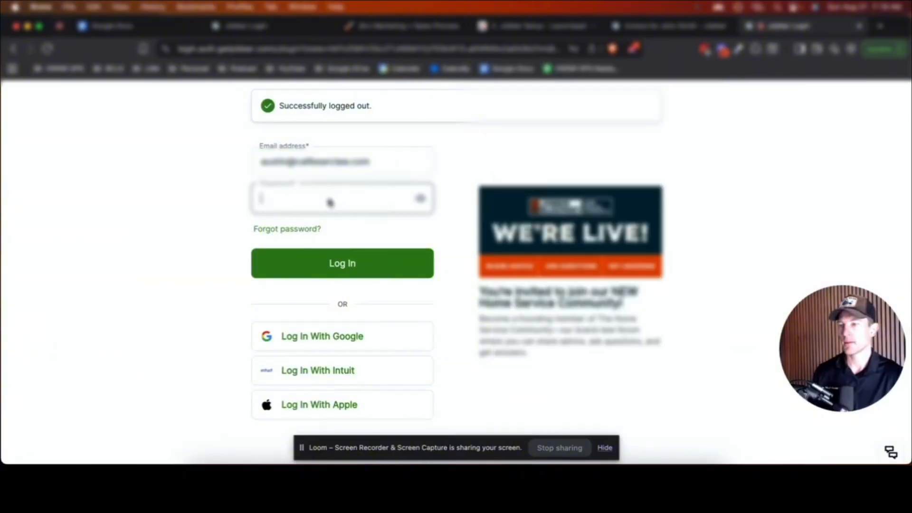
left_click(345, 264)
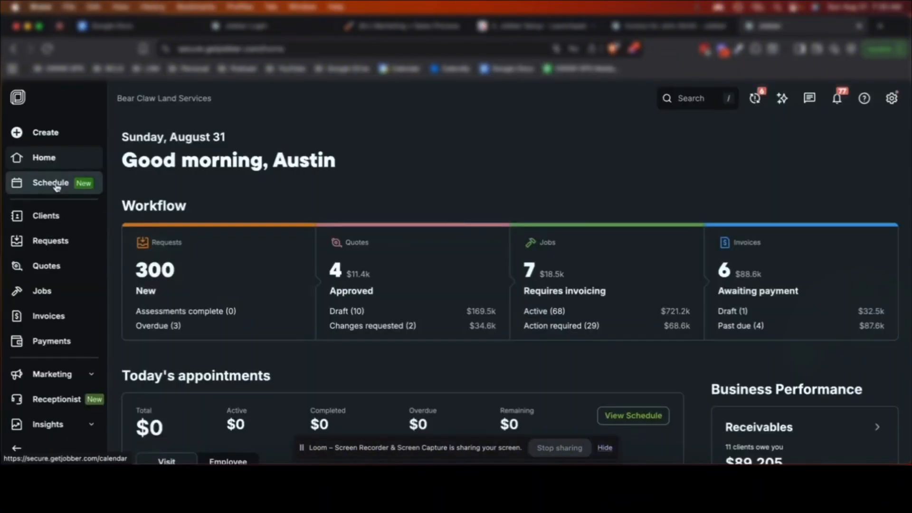
Open the Schedule and glance at an Aug 28 job's details before closing them
left_click(68, 192)
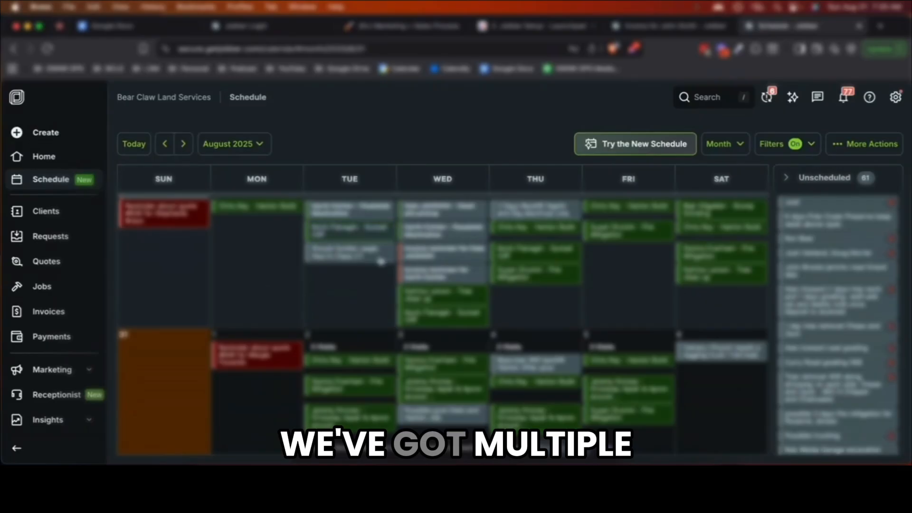
left_click(549, 285)
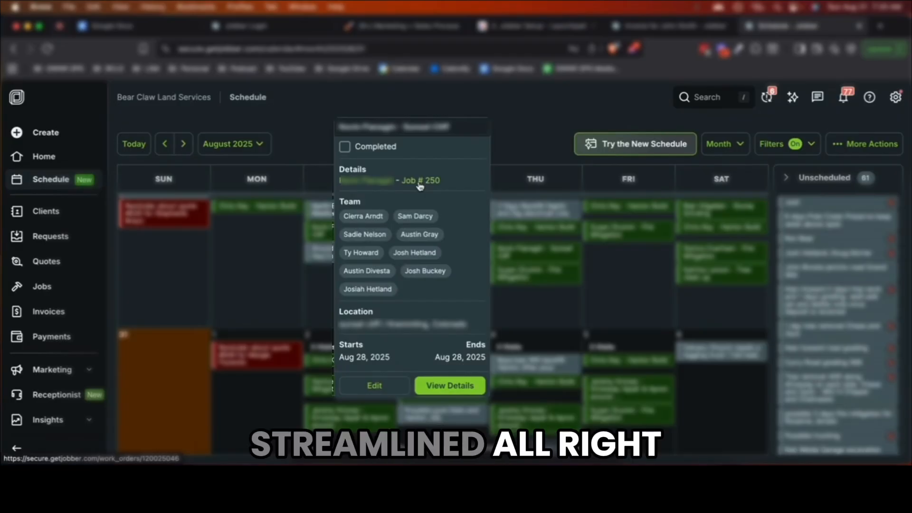
left_click(536, 297)
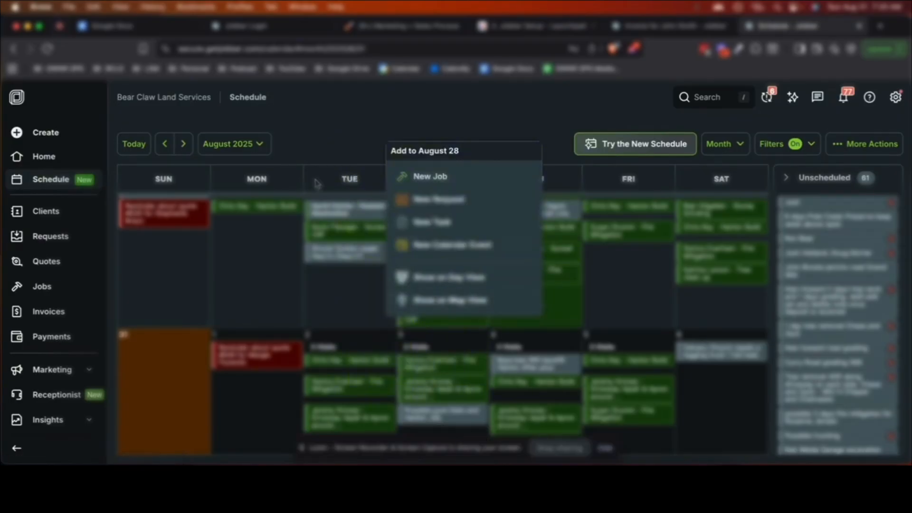
left_click(288, 151)
Page the calendar forward to January 2026 and open Job #270's Dec 30 summary
left_click(189, 147)
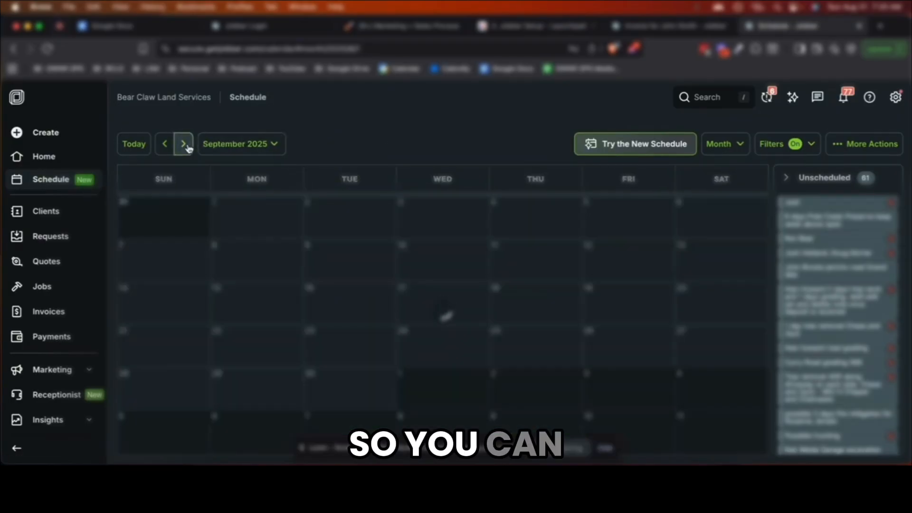
scroll(252, 253, "down", 2)
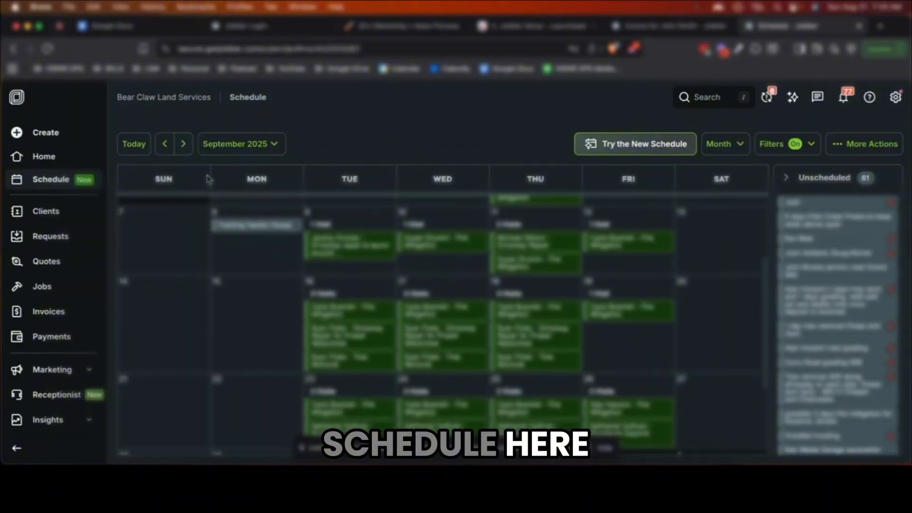
left_click(183, 143)
scroll(250, 263, "down", 2)
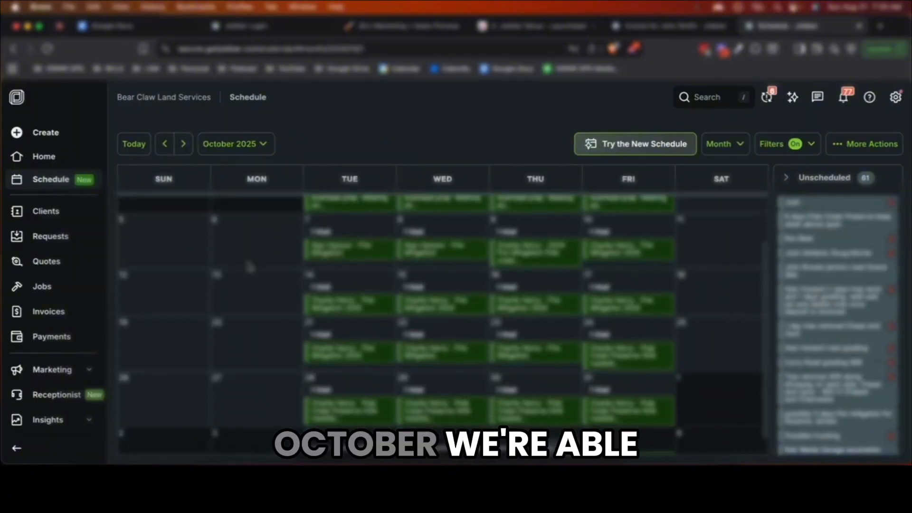
left_click(184, 144)
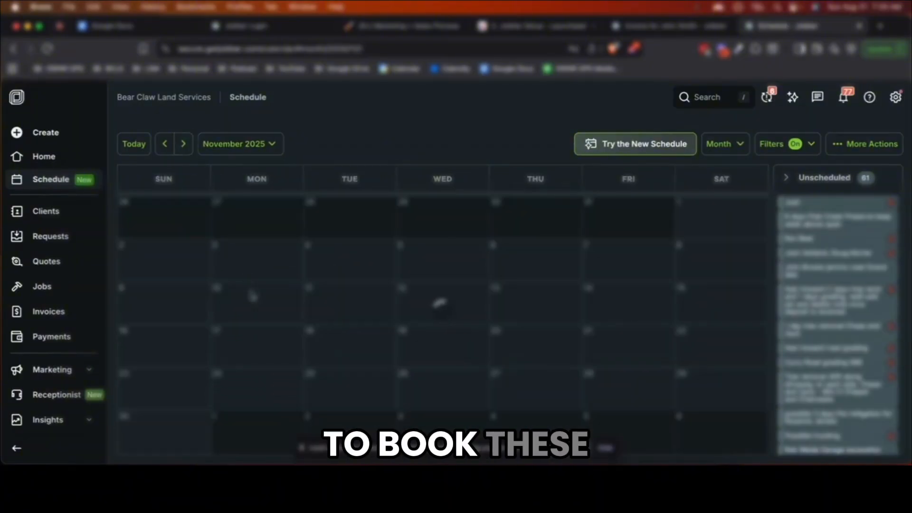
scroll(257, 299, "down", 1)
left_click(185, 144)
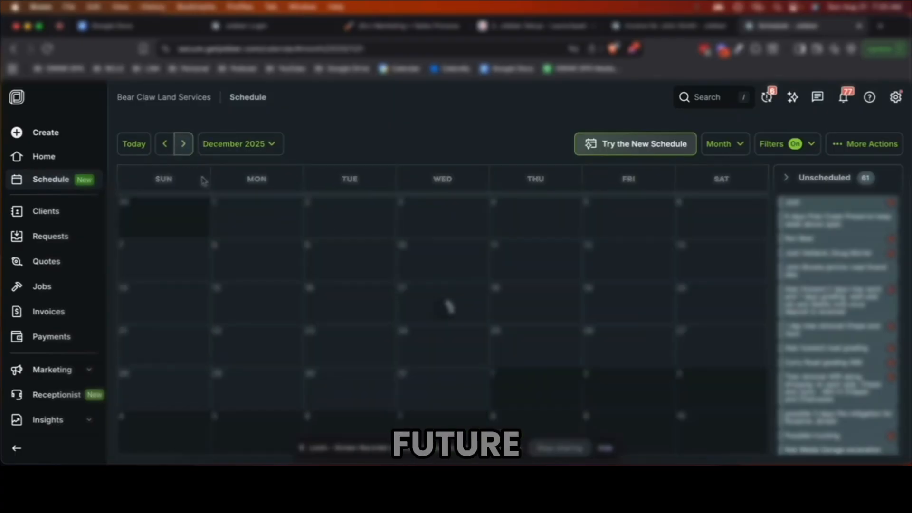
left_click(183, 143)
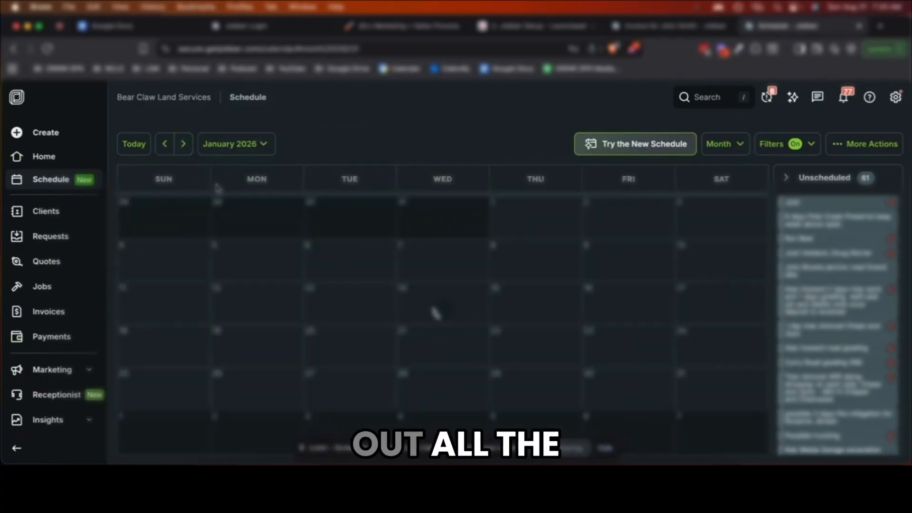
scroll(323, 317, "down", 1)
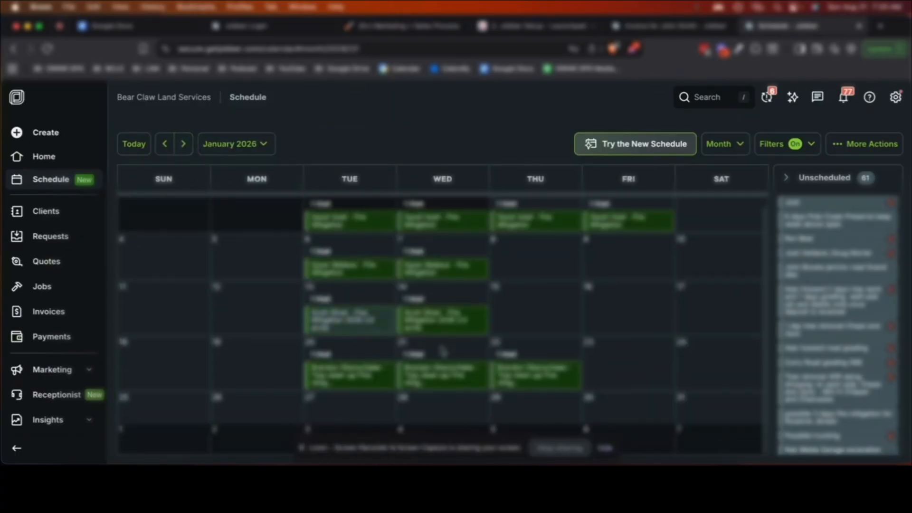
scroll(343, 373, "up", 1)
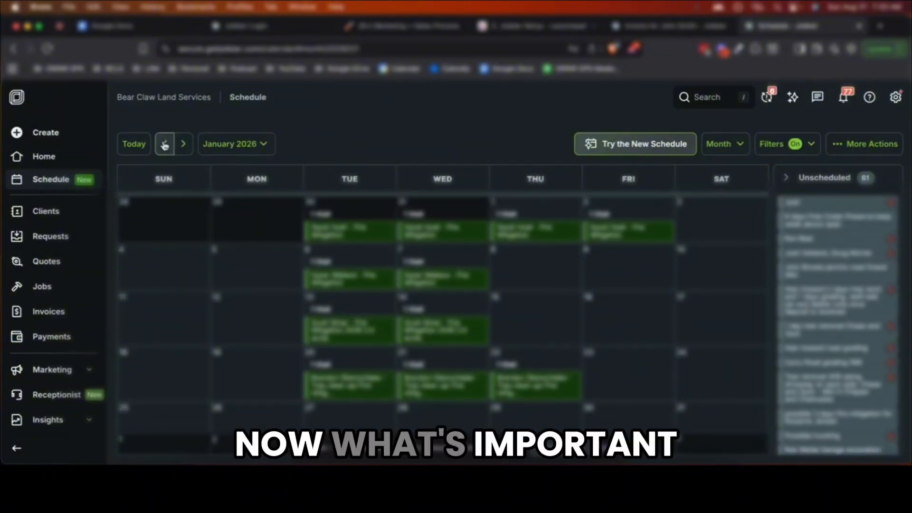
left_click(354, 235)
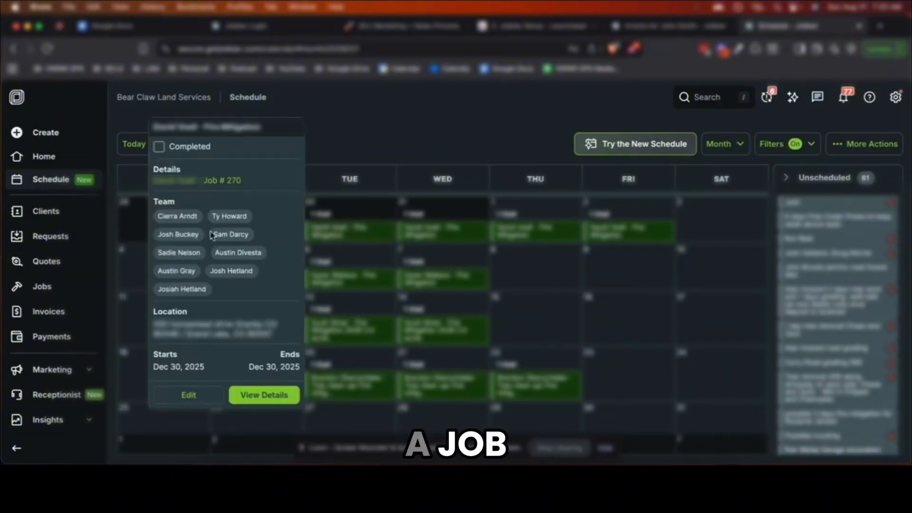
Open the full Job #270 page and look through its visits, empty invoices and photo notes
left_click(227, 184)
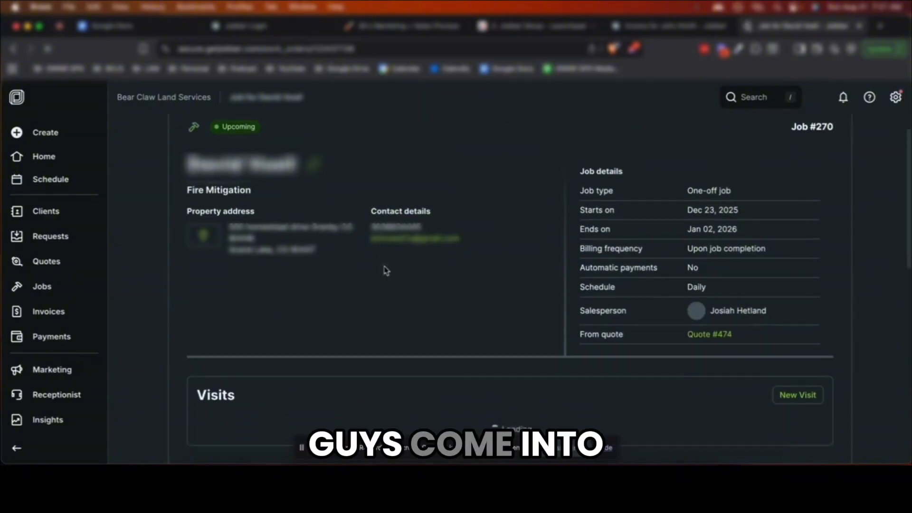
scroll(368, 270, "down", 3)
scroll(371, 271, "down", 4)
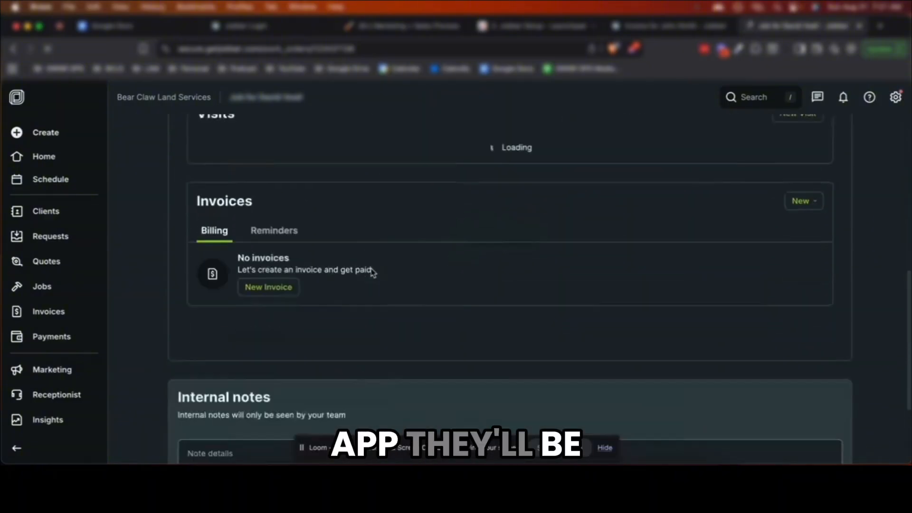
scroll(373, 272, "down", 8)
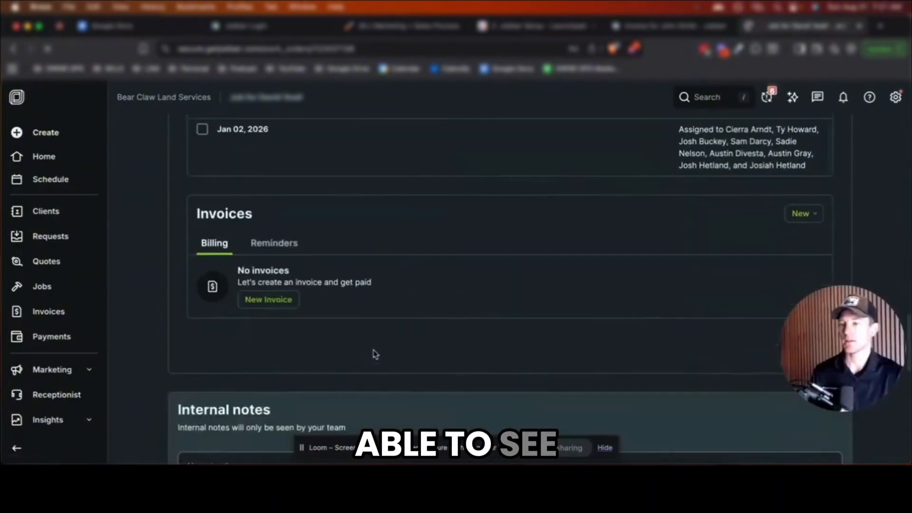
scroll(374, 354, "down", 1)
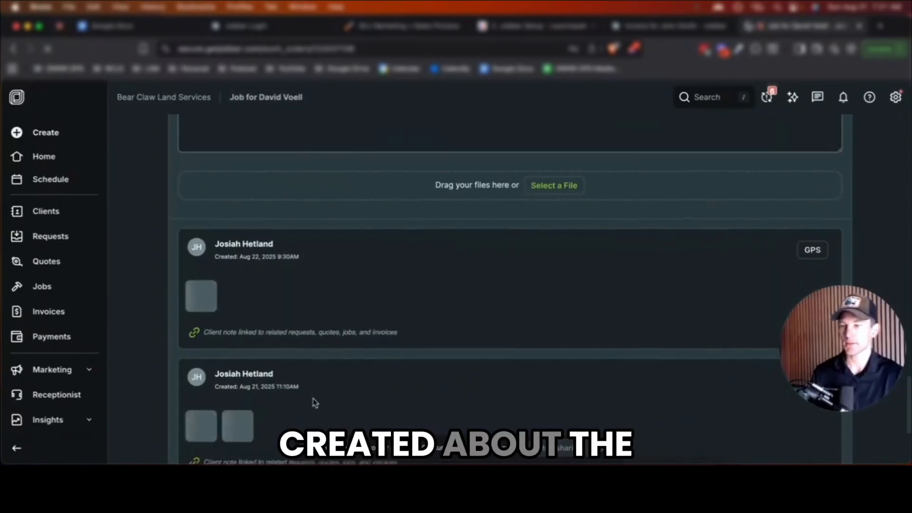
scroll(313, 403, "down", 1)
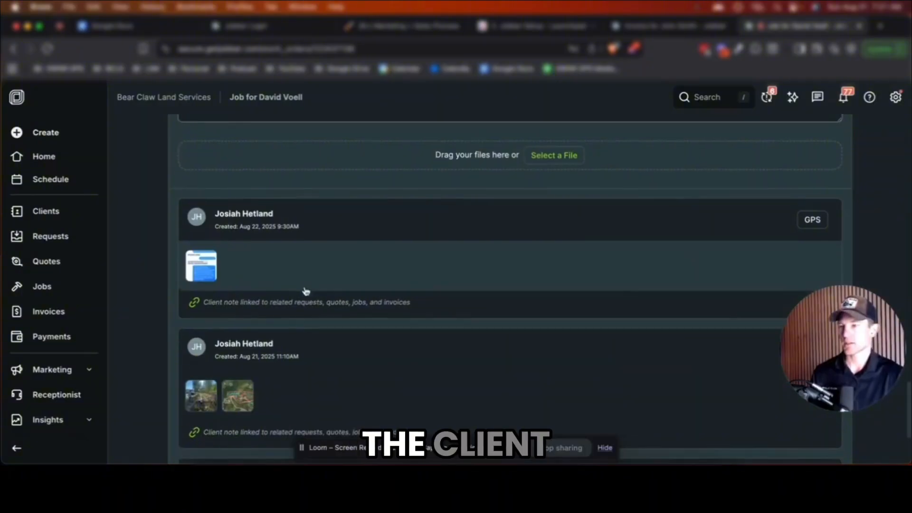
scroll(261, 280, "down", 2)
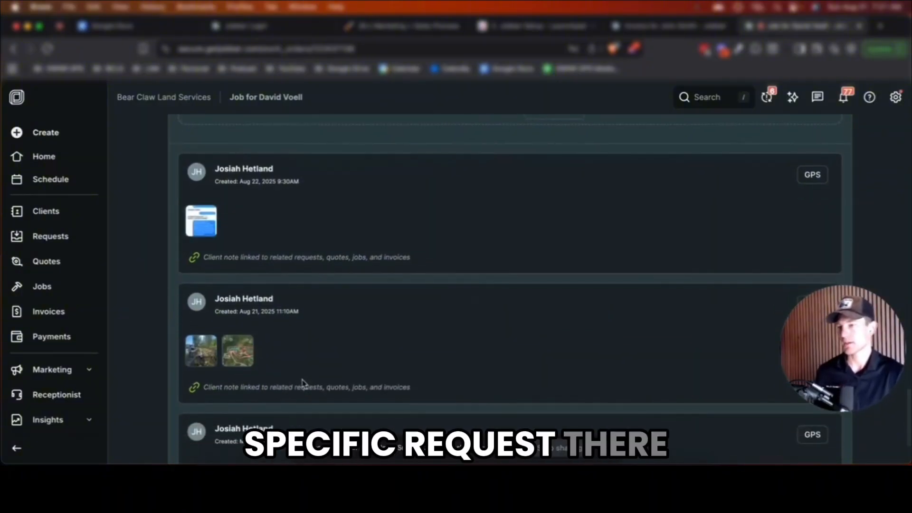
scroll(247, 328, "down", 2)
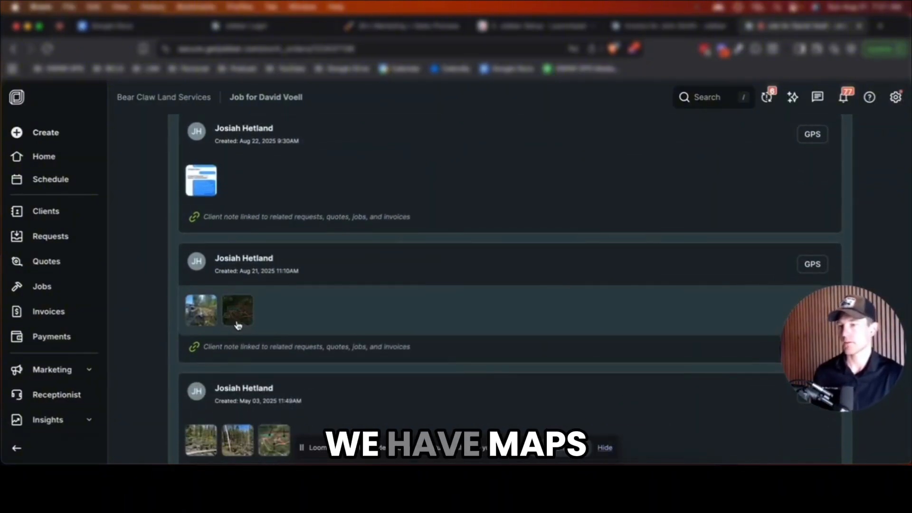
Enlarge a note's marked-up map image, then close the image viewer
left_click(276, 430)
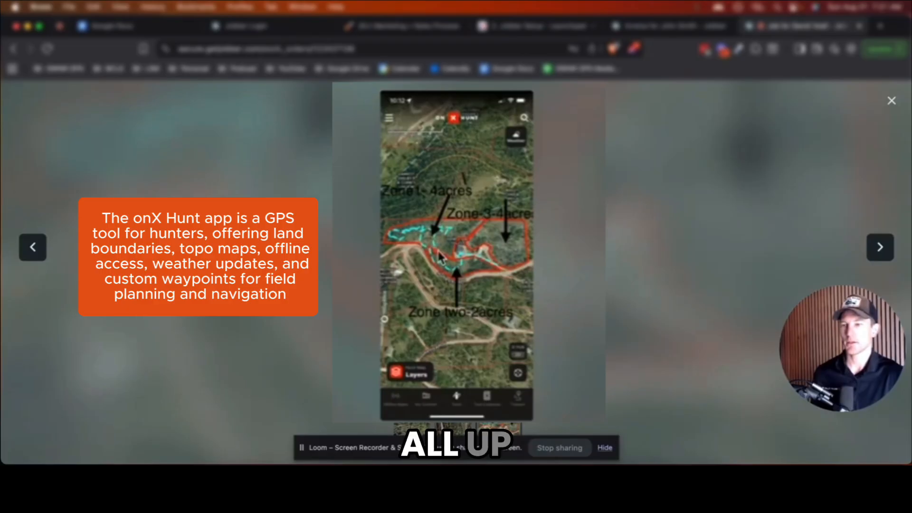
left_click(891, 101)
scroll(618, 291, "down", 1)
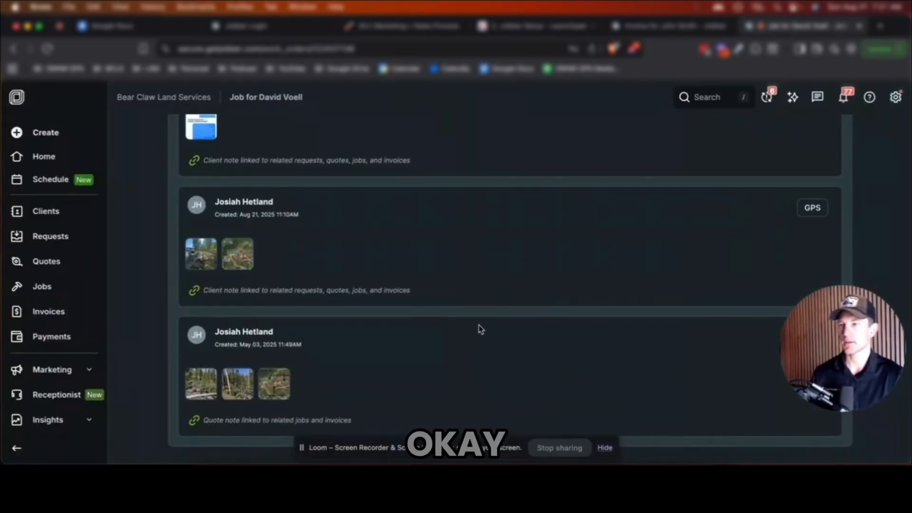
Return to the top of the job page and open the account menu to log out
scroll(480, 329, "up", 3)
scroll(698, 236, "up", 5)
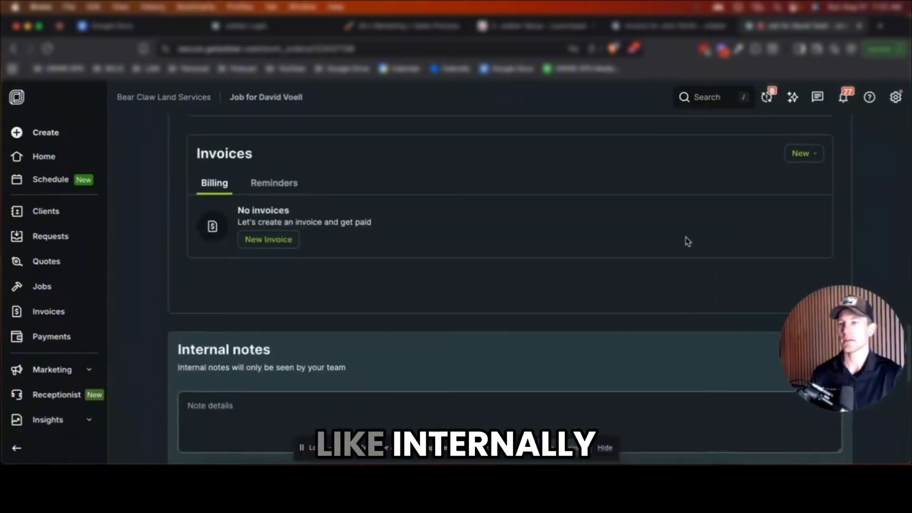
scroll(688, 241, "up", 15)
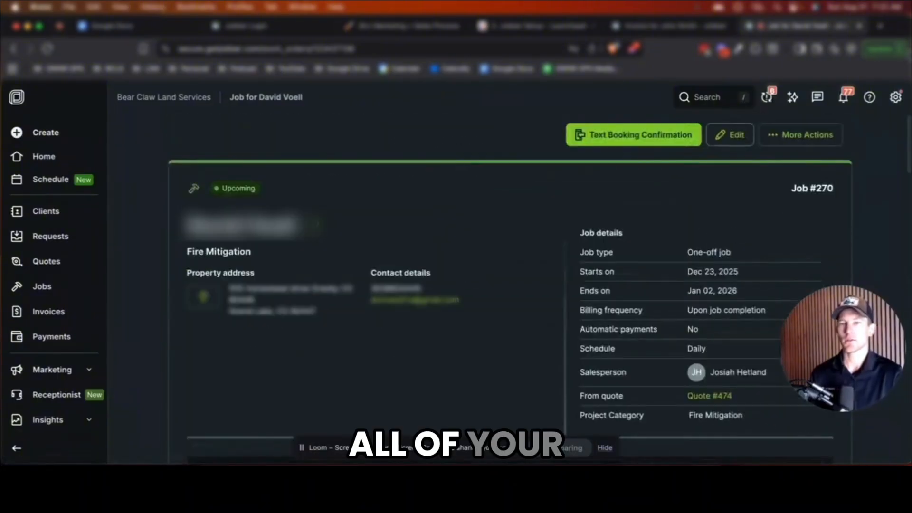
left_click(895, 97)
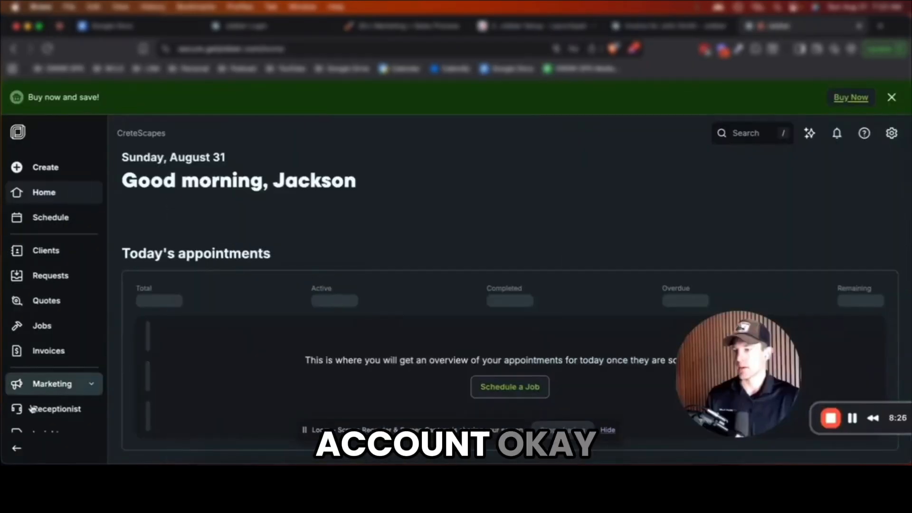
Open account settings and look over the company details, including the phone number field
scroll(38, 381, "down", 5)
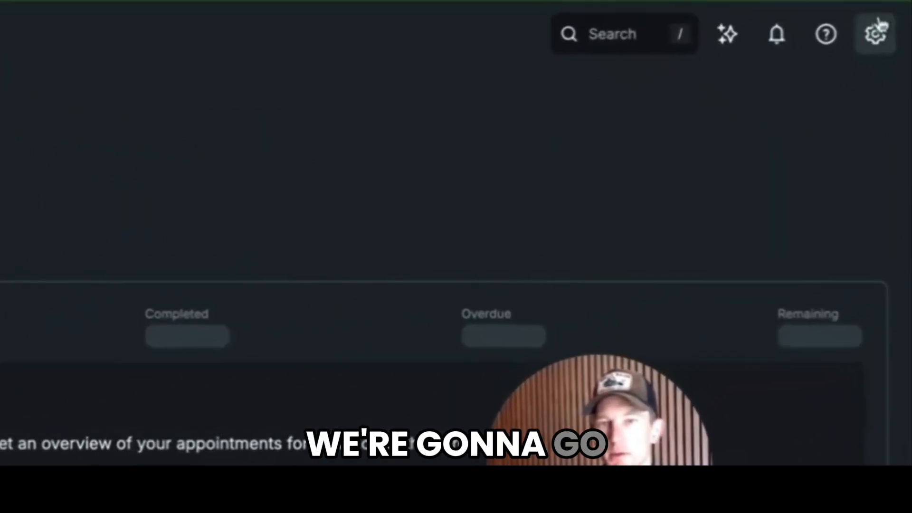
left_click(892, 129)
left_click(760, 163)
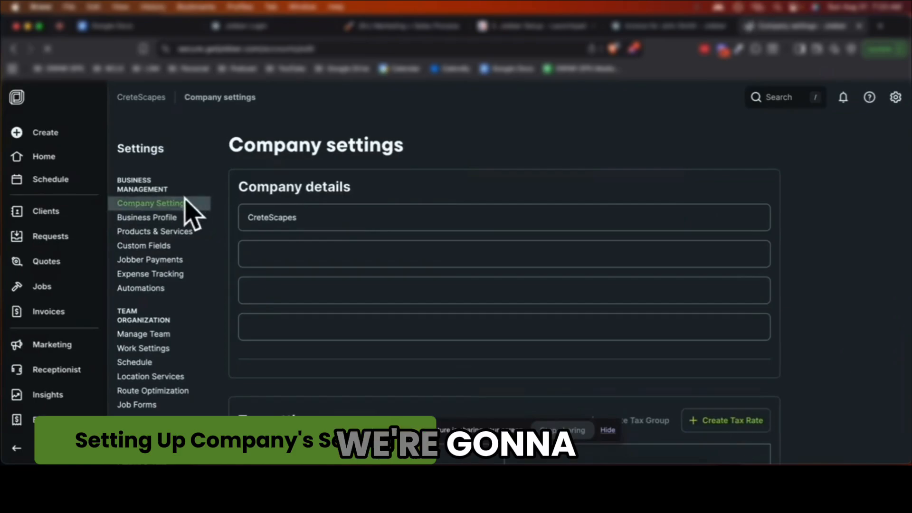
scroll(175, 378, "down", 1)
scroll(175, 380, "down", 2)
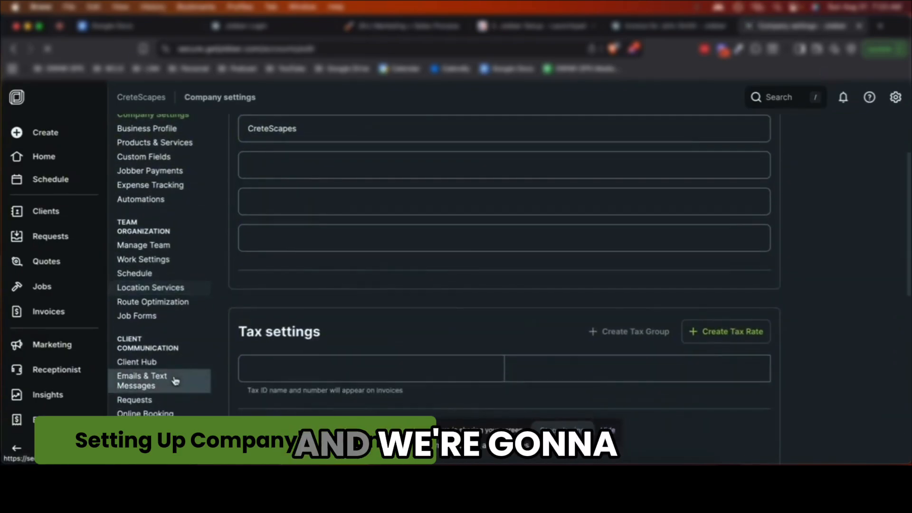
scroll(175, 378, "up", 3)
left_click(260, 257)
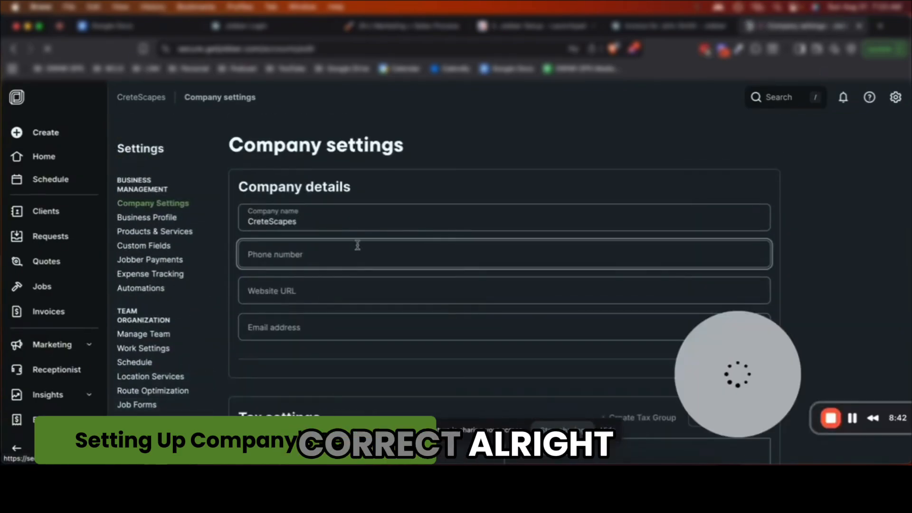
left_click_drag(734, 354, 783, 374)
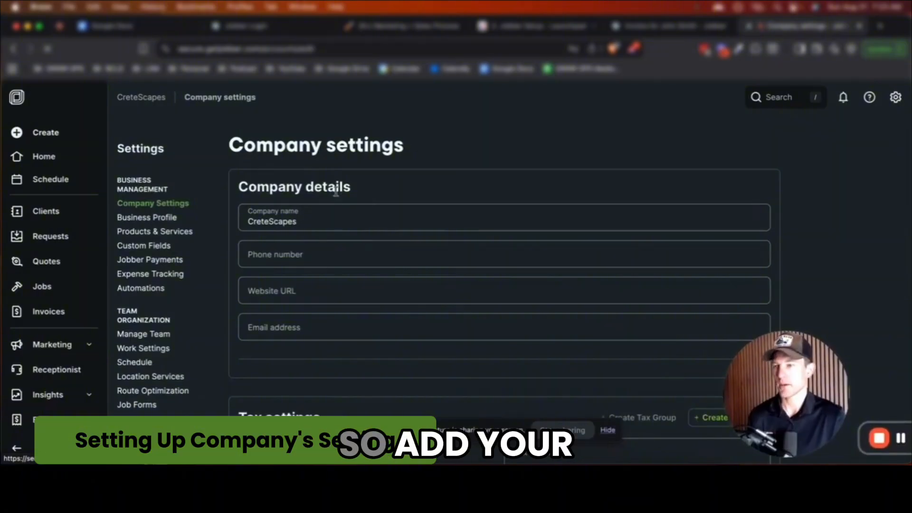
Review the business hours, tax and regional settings, then go to Business Profile
scroll(344, 281, "down", 1)
scroll(341, 275, "down", 5)
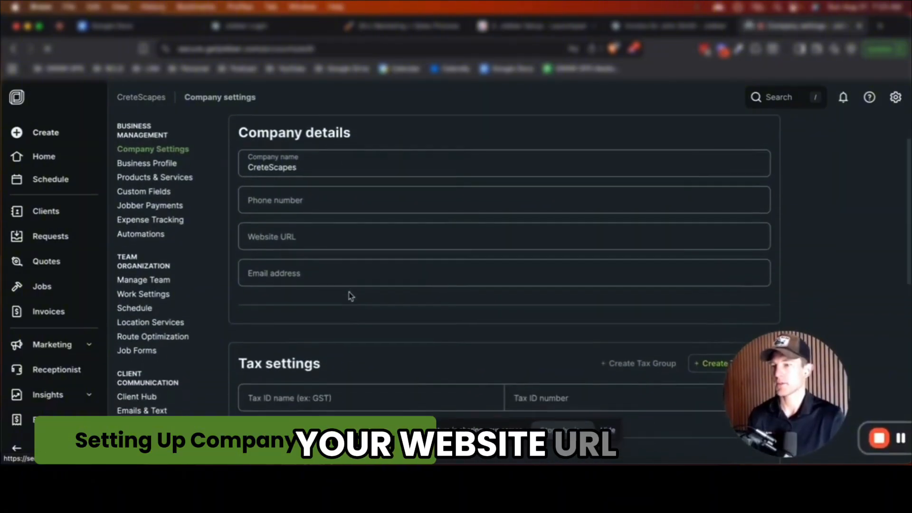
scroll(354, 270, "down", 1)
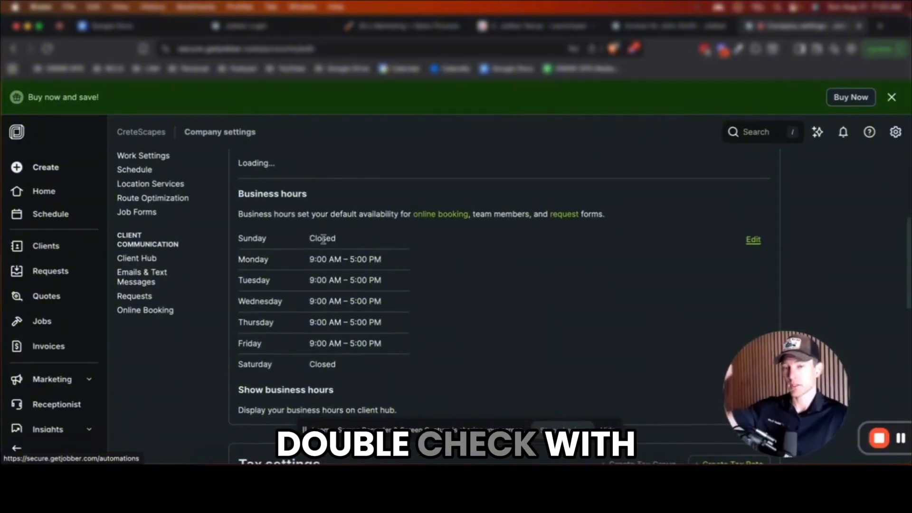
scroll(323, 239, "up", 5)
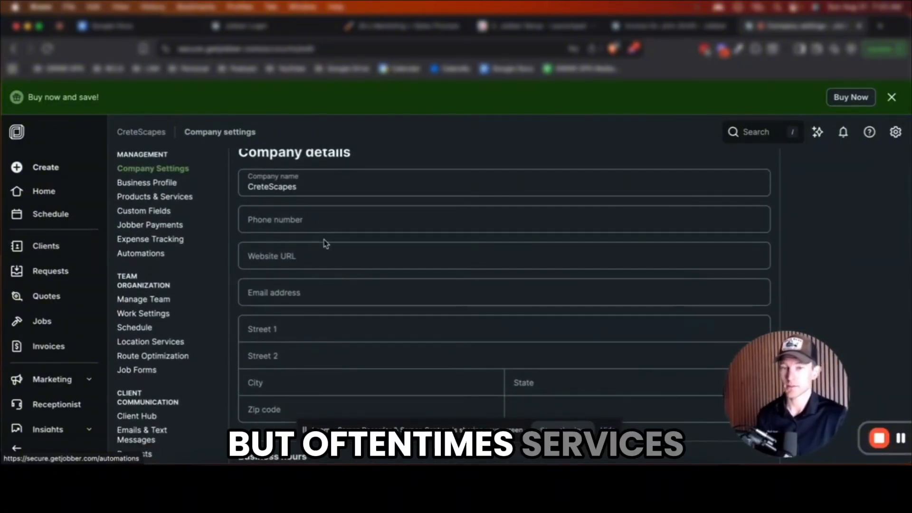
scroll(323, 242, "down", 1)
scroll(323, 238, "up", 1)
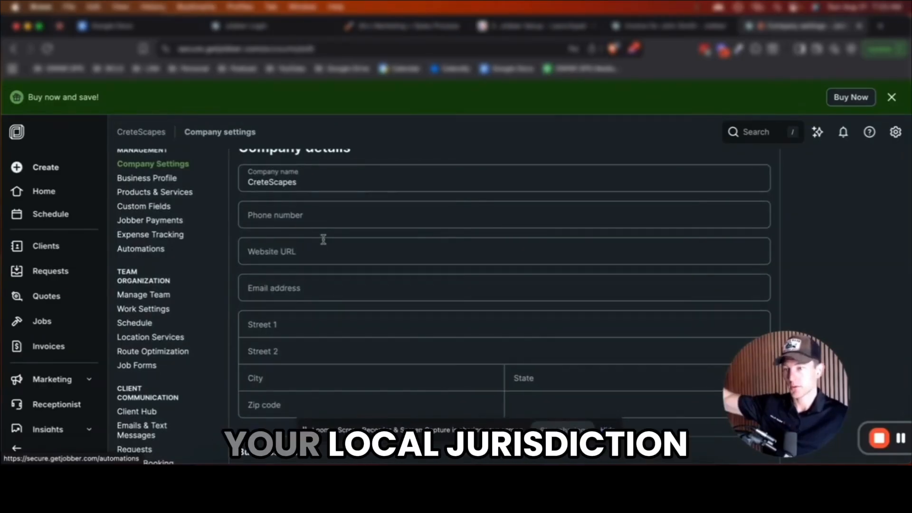
scroll(324, 239, "down", 5)
scroll(323, 239, "down", 2)
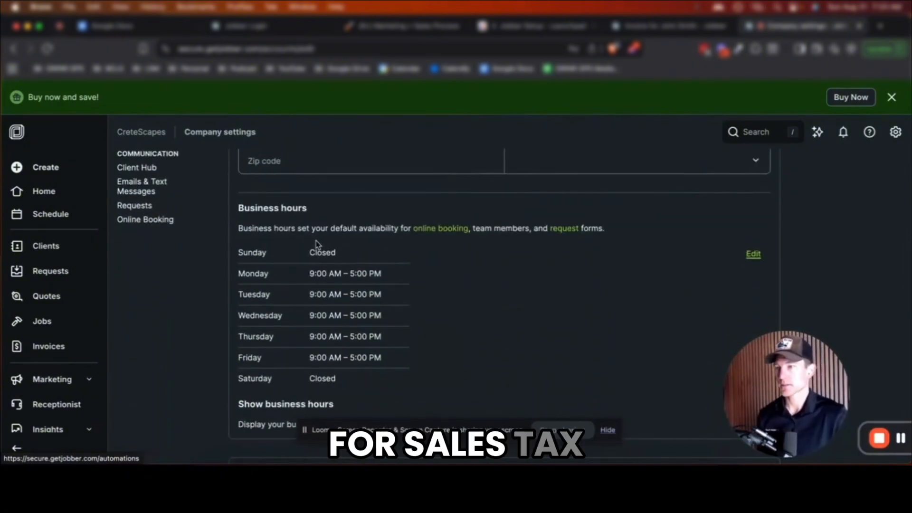
scroll(365, 287, "down", 4)
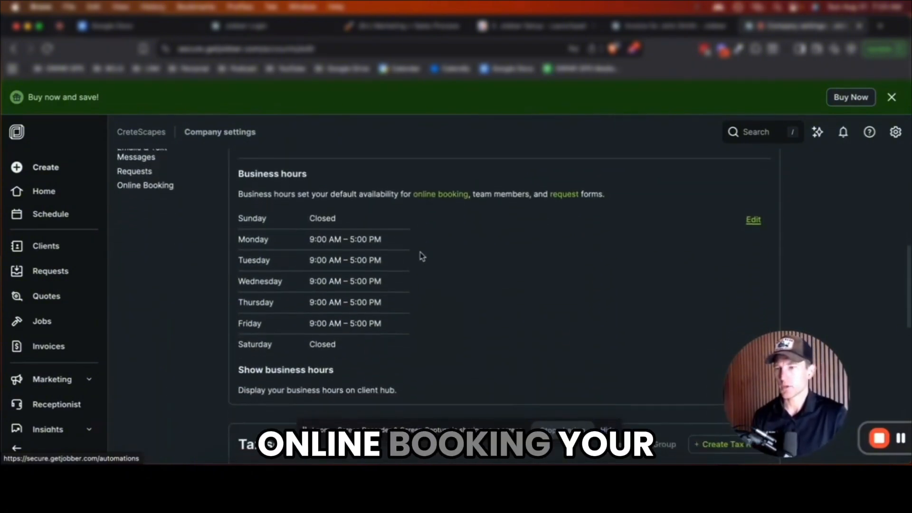
scroll(380, 290, "down", 13)
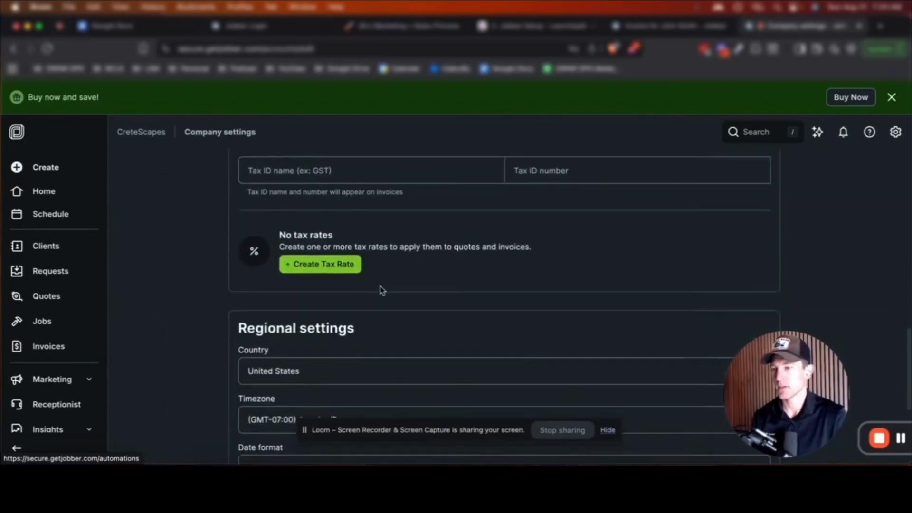
scroll(333, 291, "up", 20)
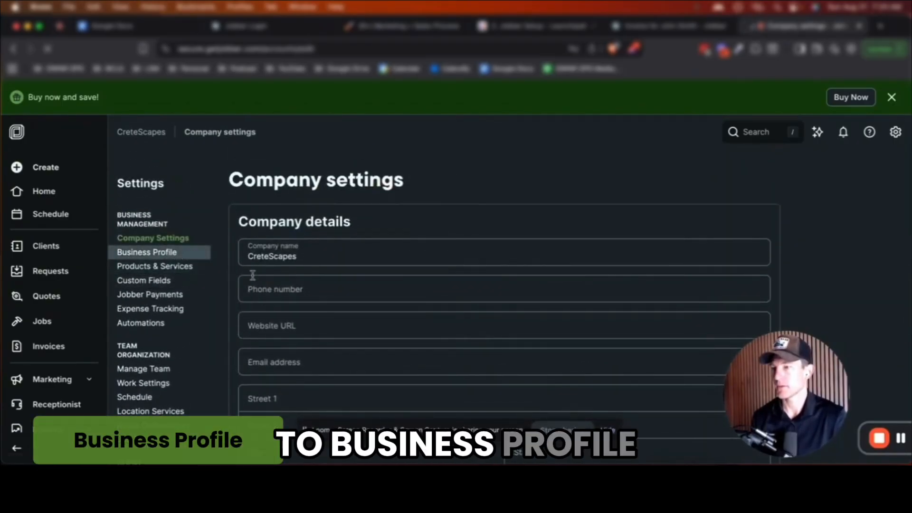
left_click(147, 252)
scroll(252, 266, "down", 5)
Consent to AI help and replace 'concrete landscaping' with 'decorative concrete' in About
left_click(249, 252)
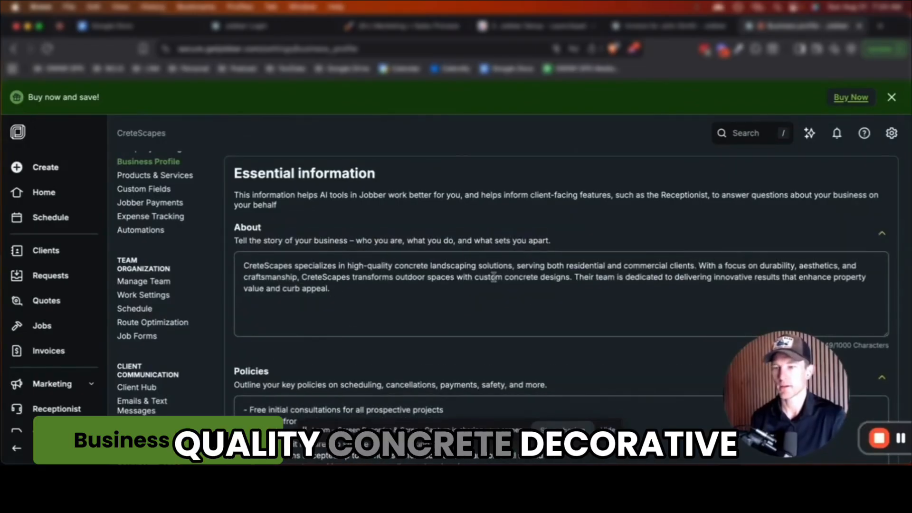
left_click_drag(395, 266, 476, 264)
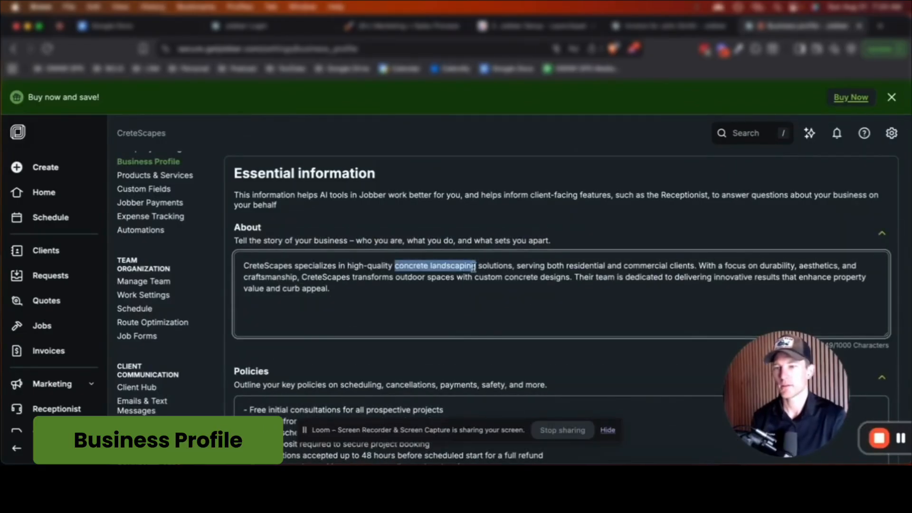
key("BackSpace")
type("decor")
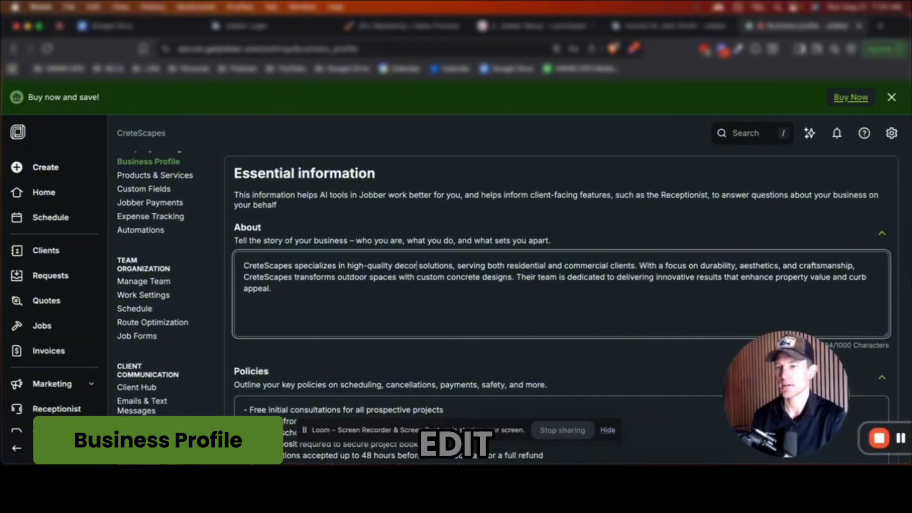
type("ative concrete")
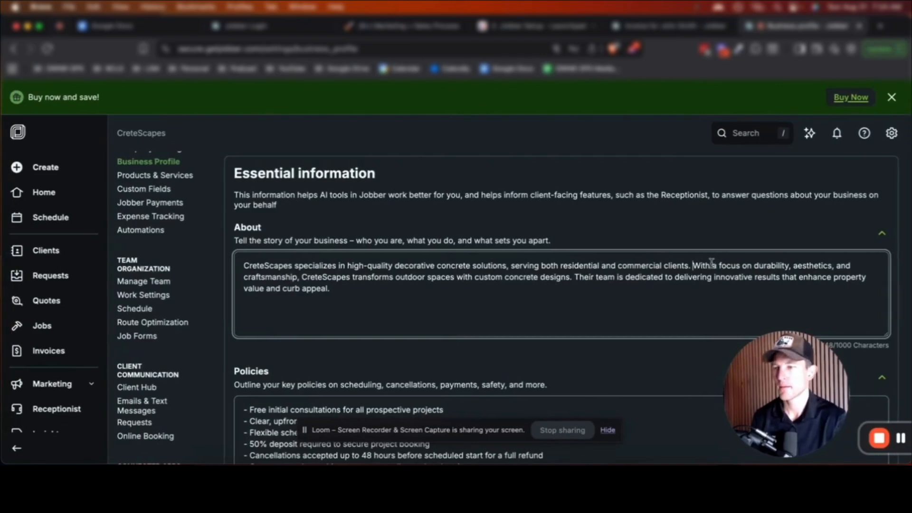
Split the About text into two paragraphs before 'With a focus' and make it read 'Our team'
key("Return")
key("Return")
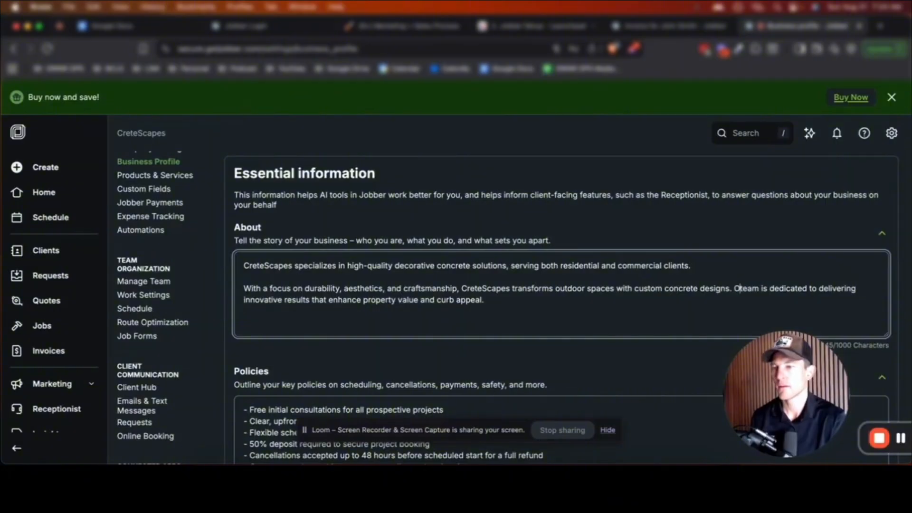
type("ur")
scroll(552, 325, "down", 3)
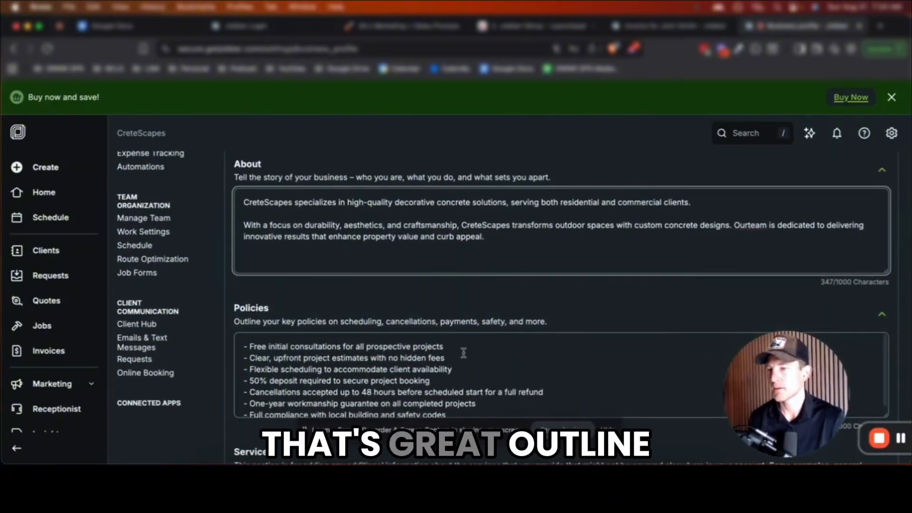
Delete the 50% deposit and 'Cancellations accepted' lines from the Policies list
scroll(464, 353, "down", 4)
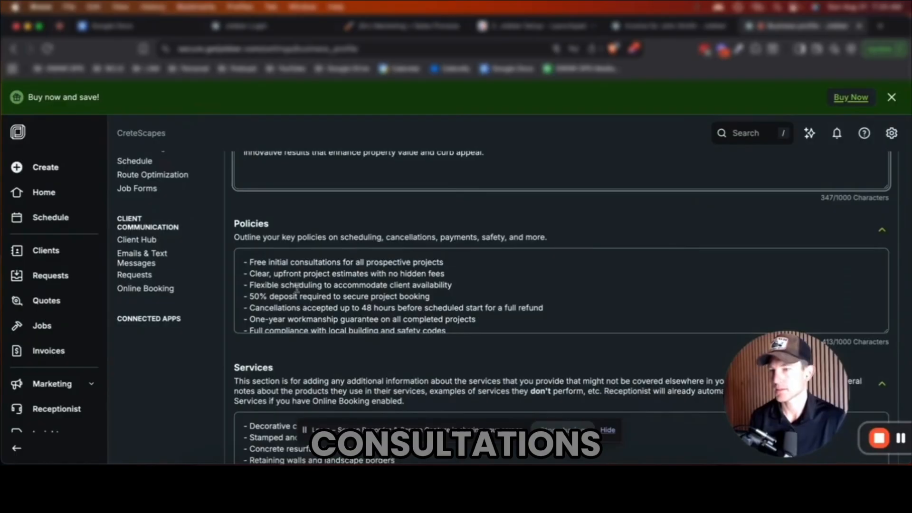
scroll(309, 287, "down", 1)
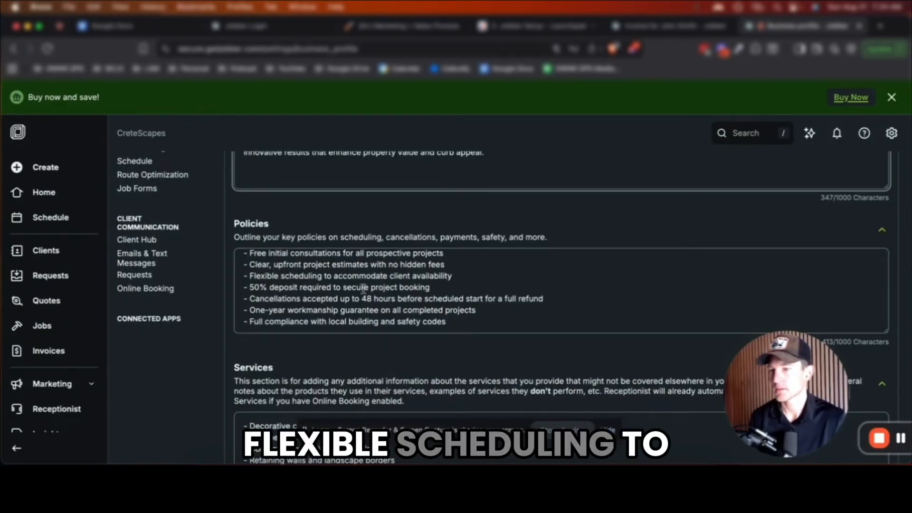
left_click_drag(438, 287, 237, 285)
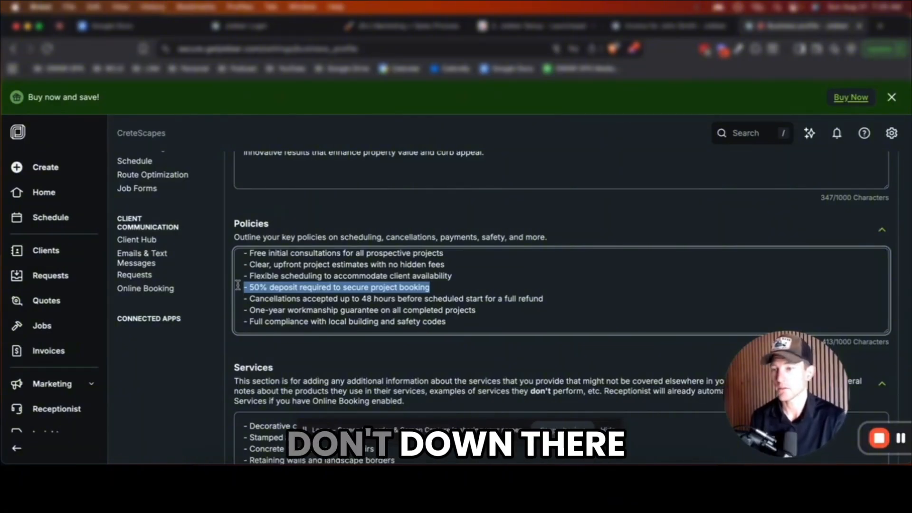
key("BackSpace")
key("BackSpace")
scroll(357, 321, "down", 1)
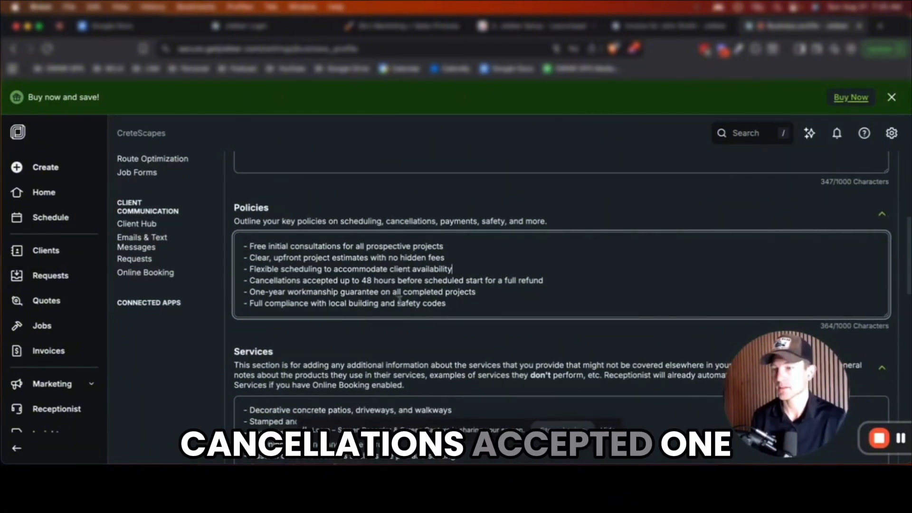
mouse_move(244, 292)
left_mouse_down()
mouse_move(270, 291)
mouse_move(237, 283)
left_mouse_up()
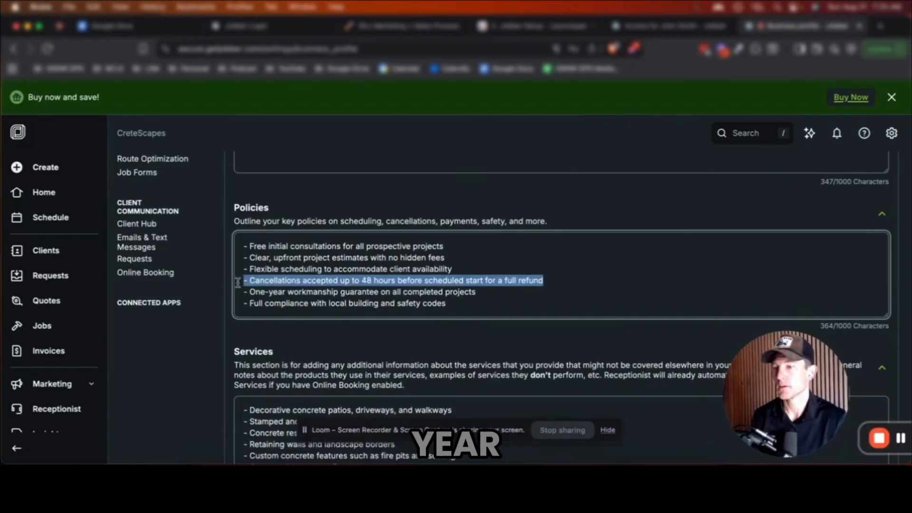
key("BackSpace")
key("BackSpace")
left_click(335, 308)
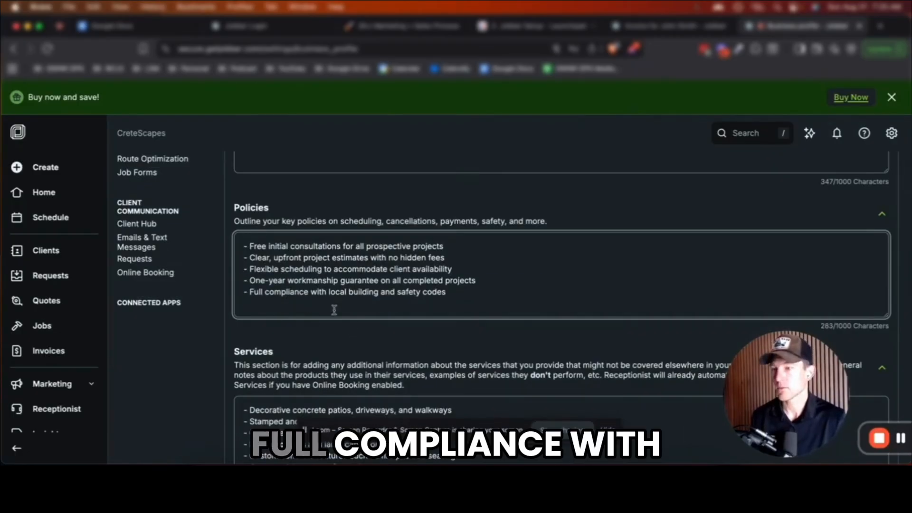
Trim the Services list to four items by deleting the retaining walls and final service lines
scroll(340, 307, "down", 5)
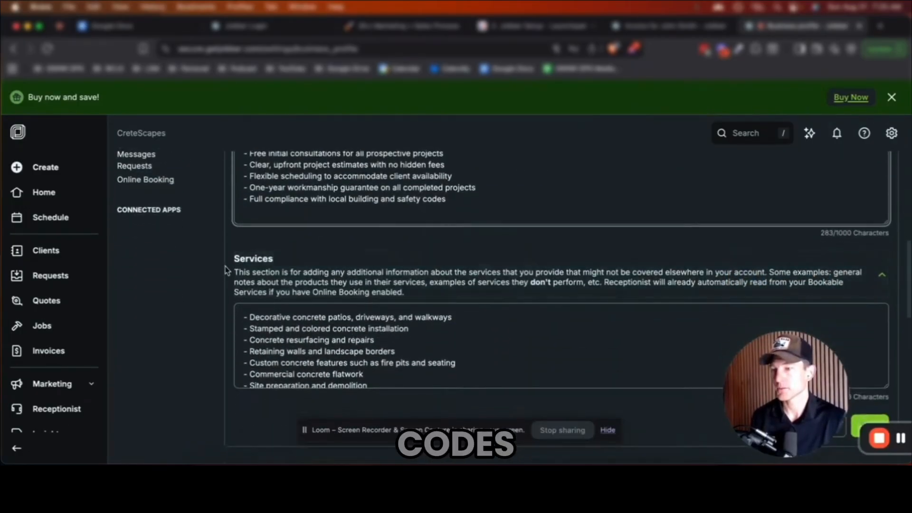
scroll(360, 289, "down", 1)
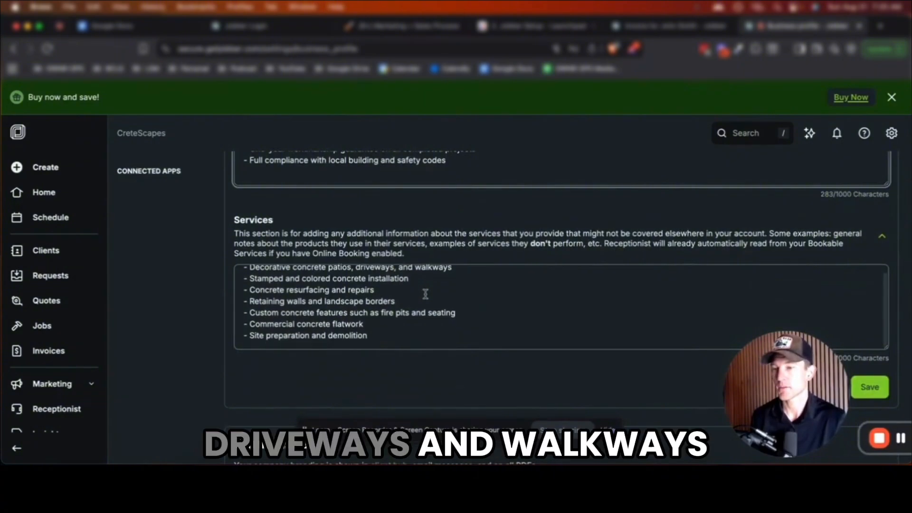
scroll(363, 300, "down", 1)
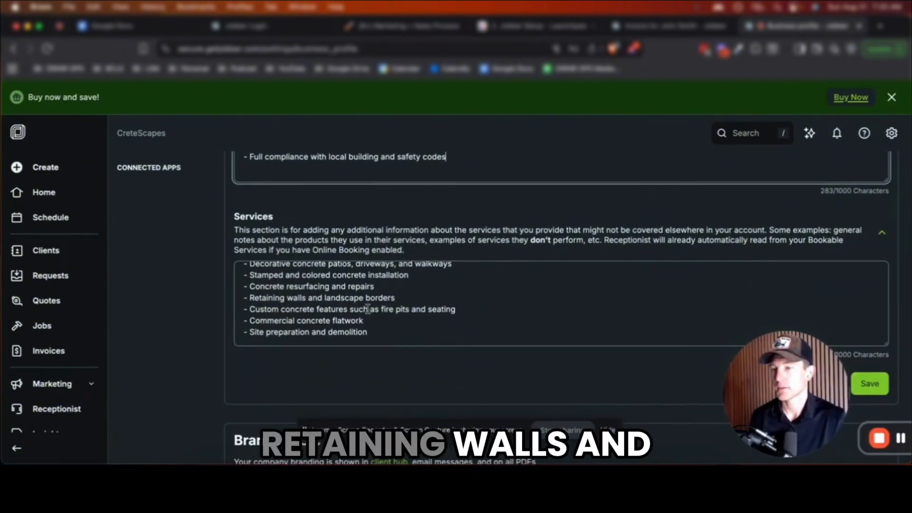
left_click_drag(395, 300, 242, 301)
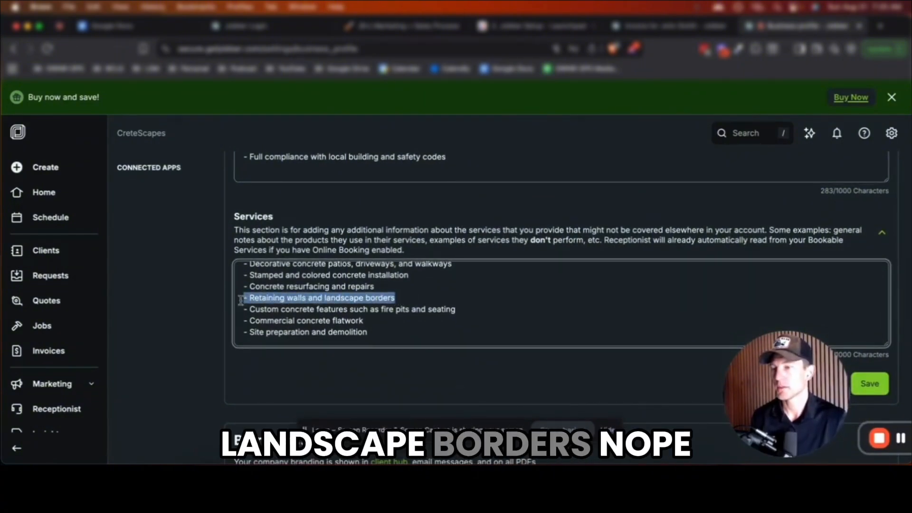
left_click_drag(369, 332, 236, 327)
key("BackSpace")
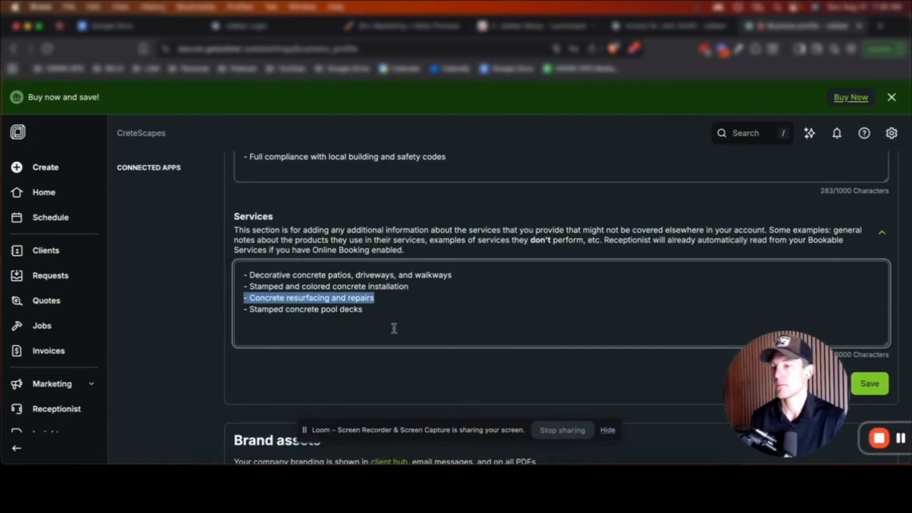
Upload CreteScapes.png from recent files as the company logo and save it
scroll(394, 328, "down", 6)
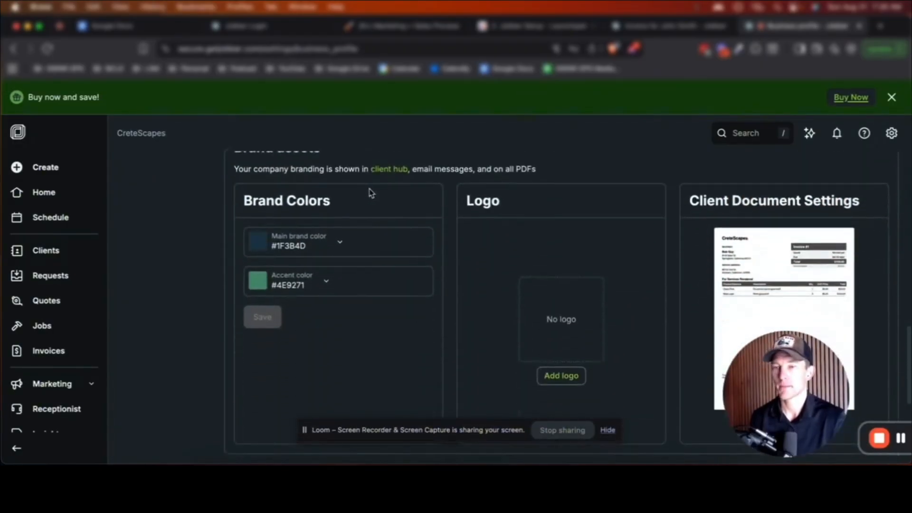
left_click(542, 375)
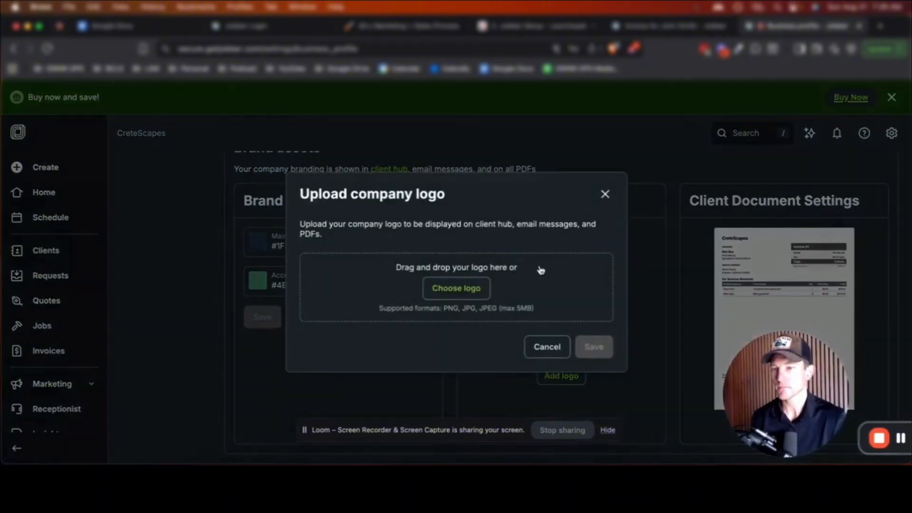
left_click(468, 289)
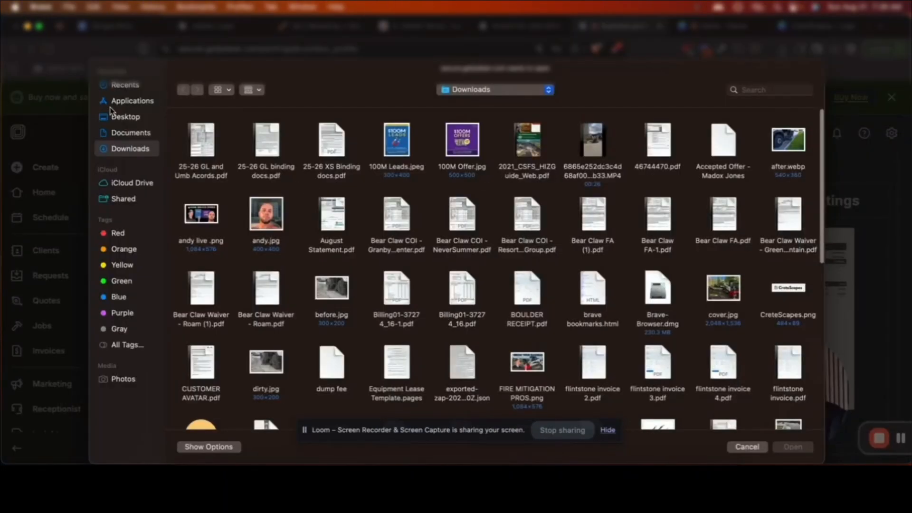
left_click(124, 85)
left_click(199, 148)
left_click(793, 447)
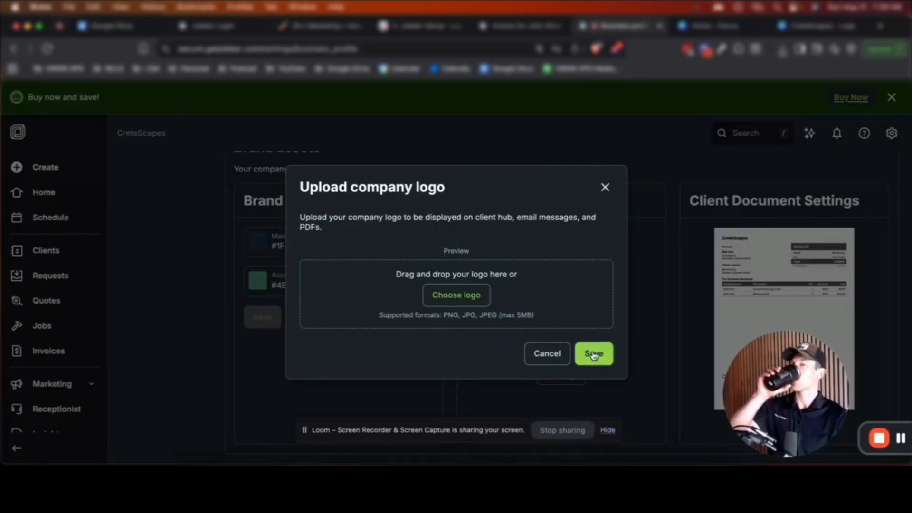
left_click(593, 354)
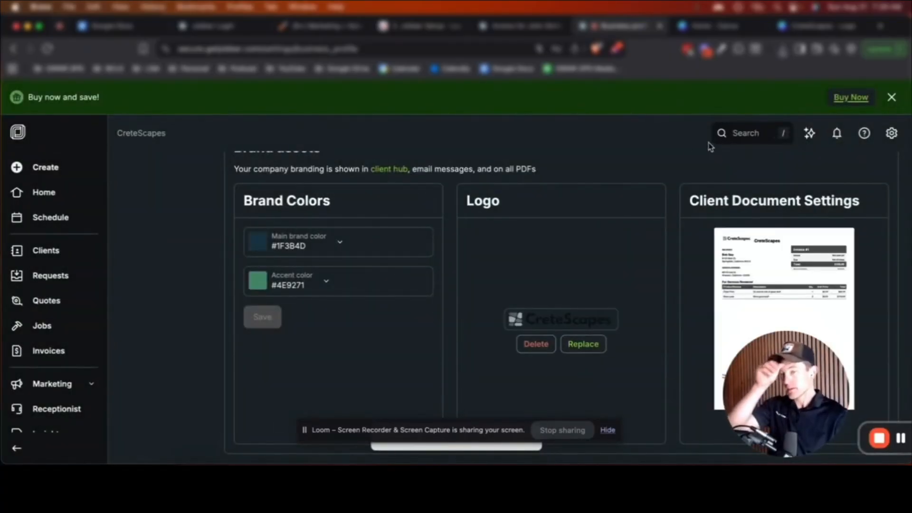
Sample grey #5E6B69 from the logo with ColorZilla and save it as the accent colour
left_click(618, 48)
left_click(670, 65)
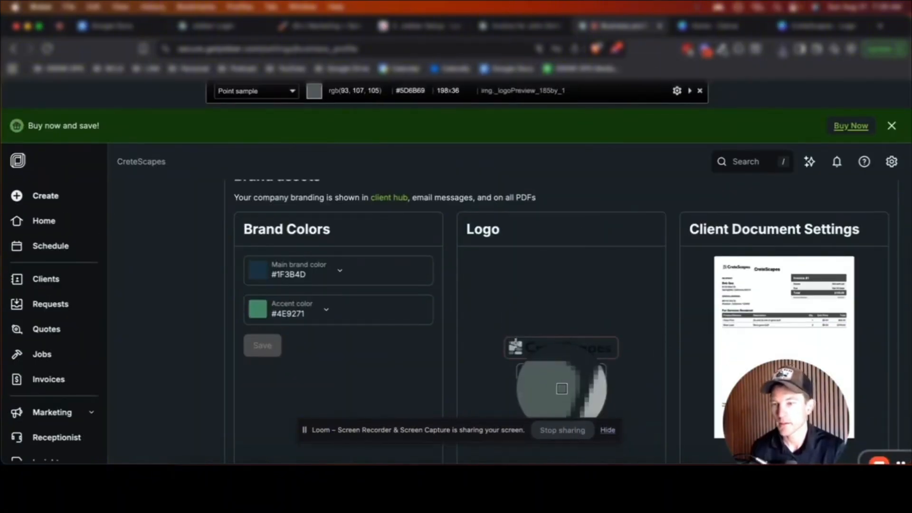
left_click(562, 388)
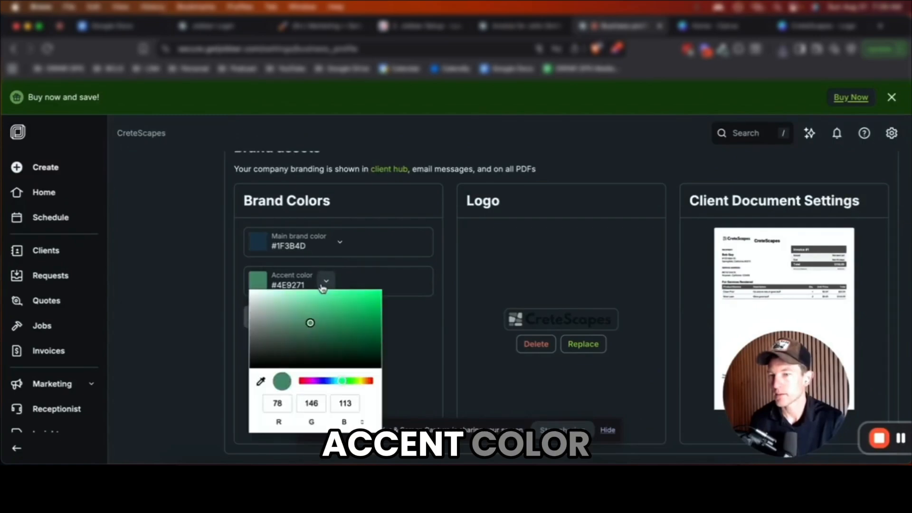
left_click(323, 291)
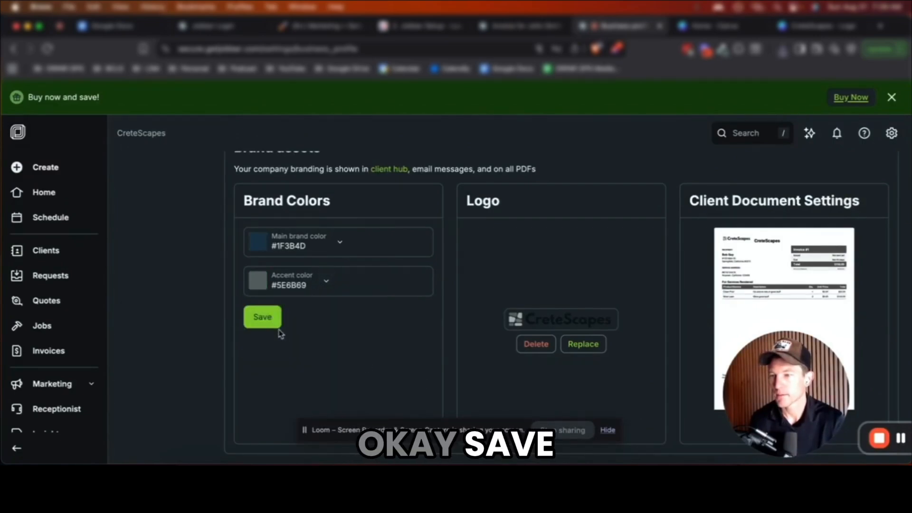
left_click(271, 320)
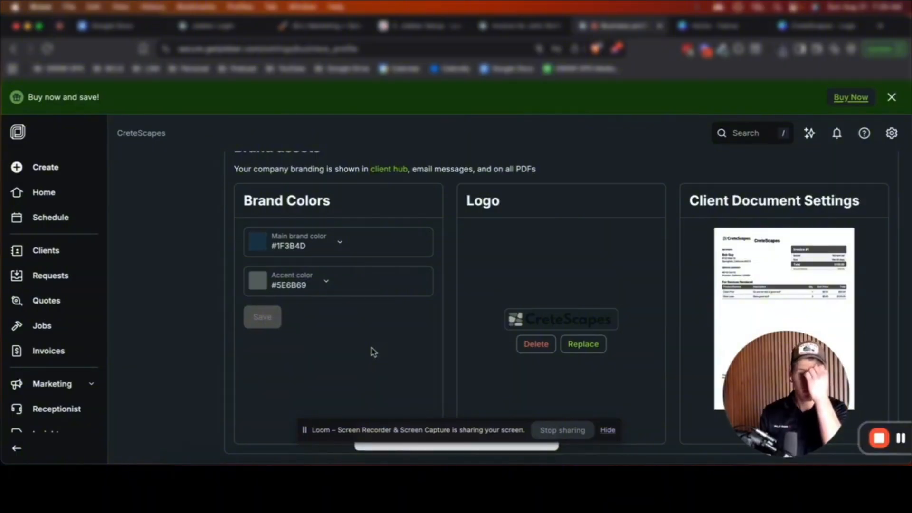
Paste the company's Facebook page URL into the social networks section
scroll(470, 302, "down", 5)
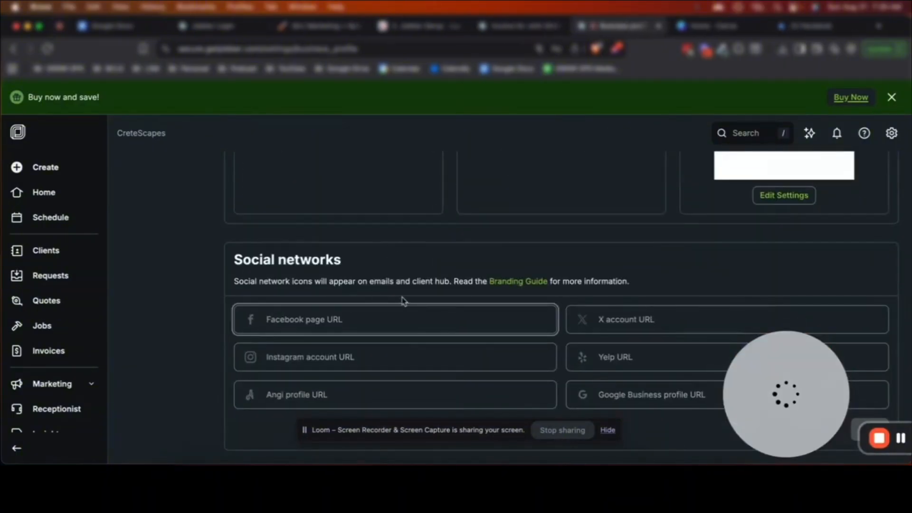
key("super+v")
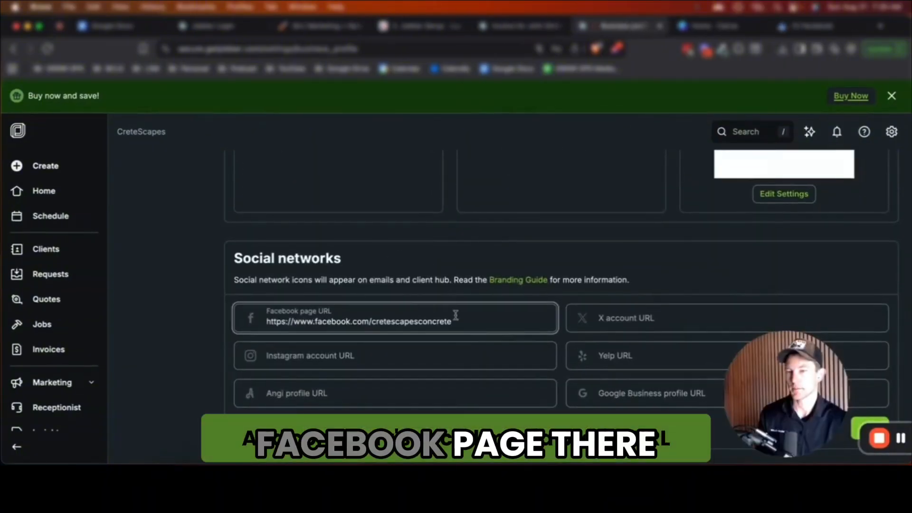
left_click(435, 355)
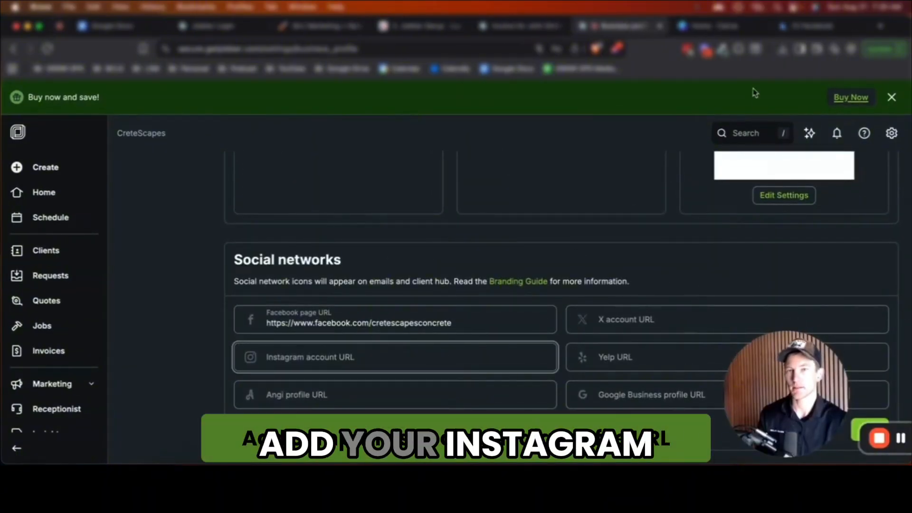
Copy the CreteScapes listing's share link from Google Maps for the Google Business profile URL
left_click_drag(762, 393, 791, 396)
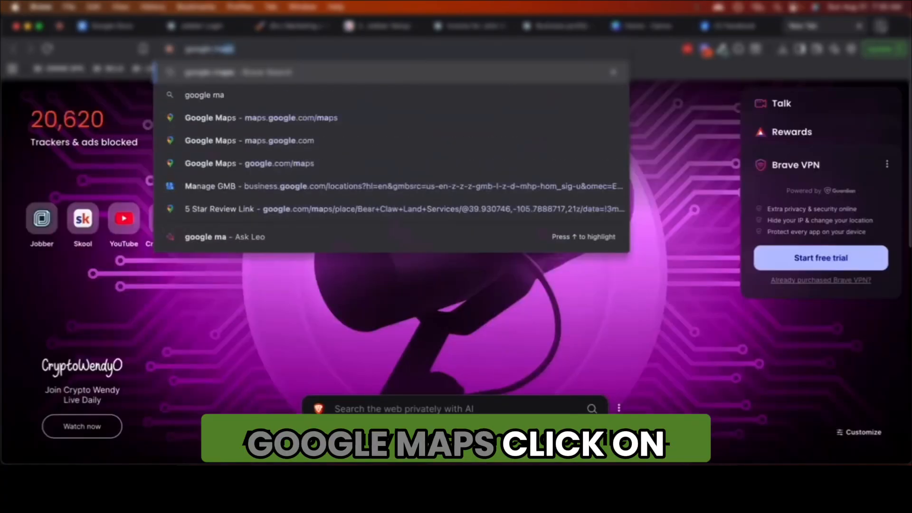
key("Return")
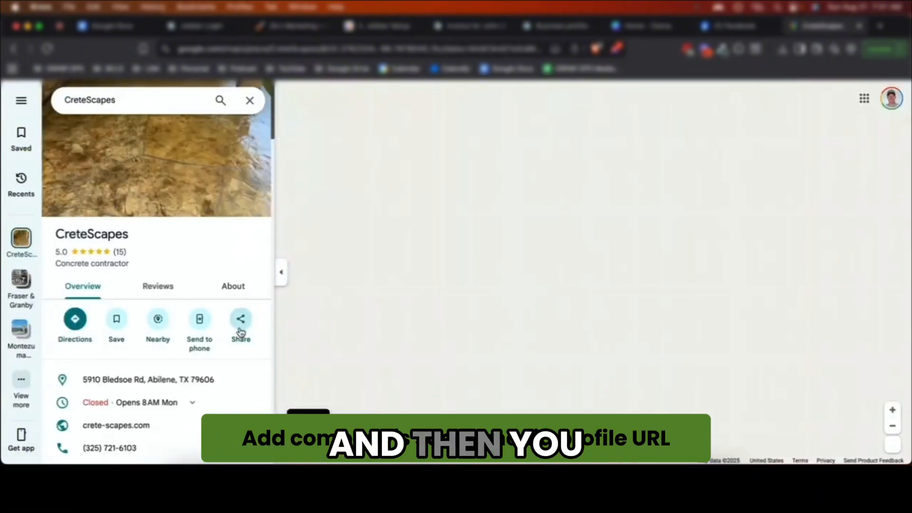
left_click(241, 329)
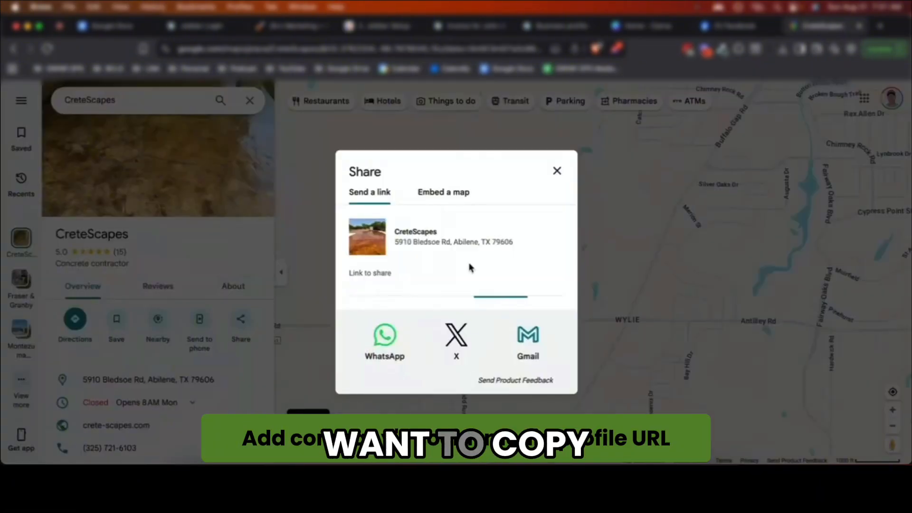
left_click(536, 292)
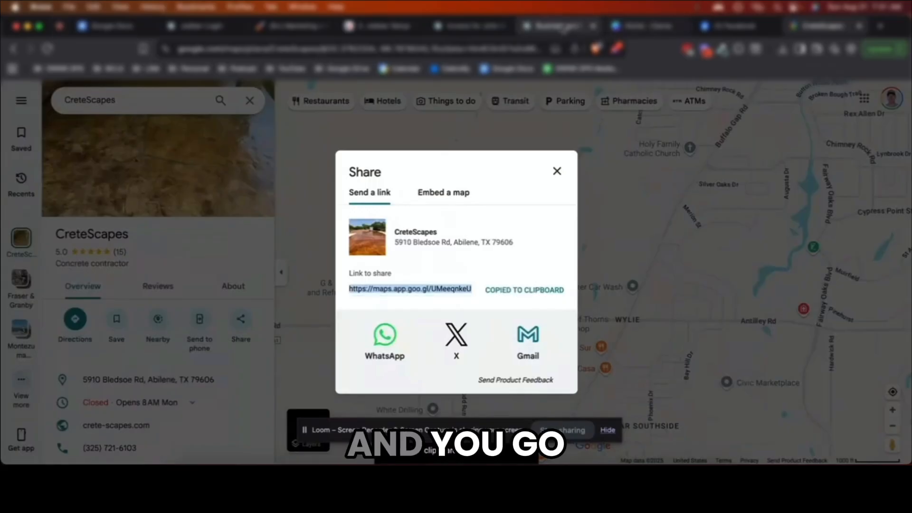
left_click(564, 27)
left_click(620, 397)
Paste the Google Maps link as the Google Business profile URL and save the profile
key("super+v")
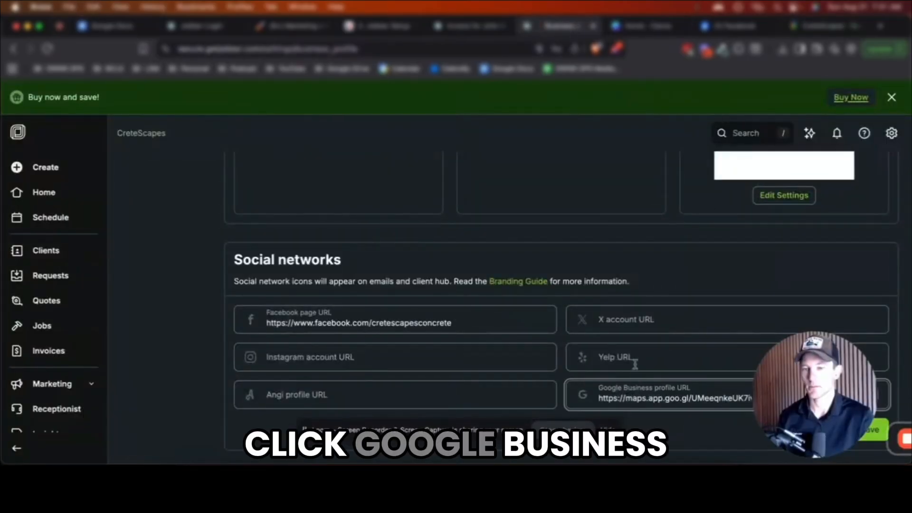
scroll(514, 228, "up", 8)
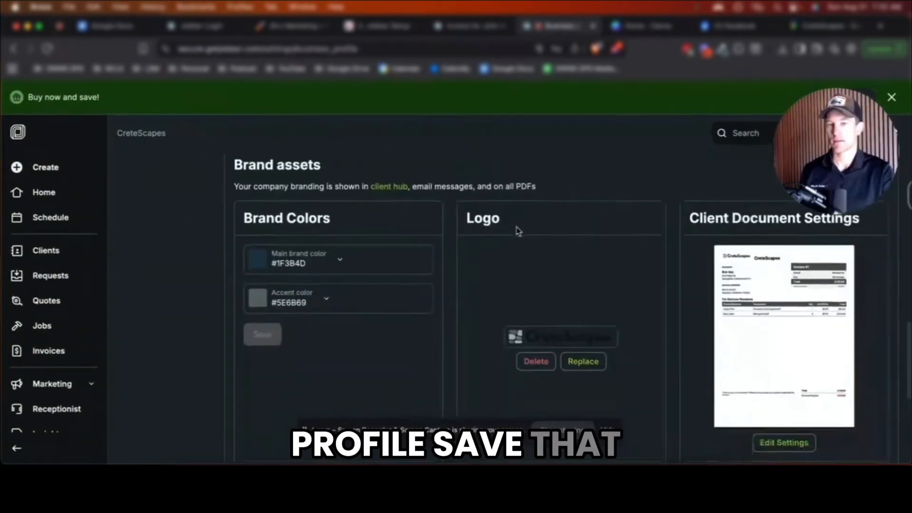
left_click(870, 281)
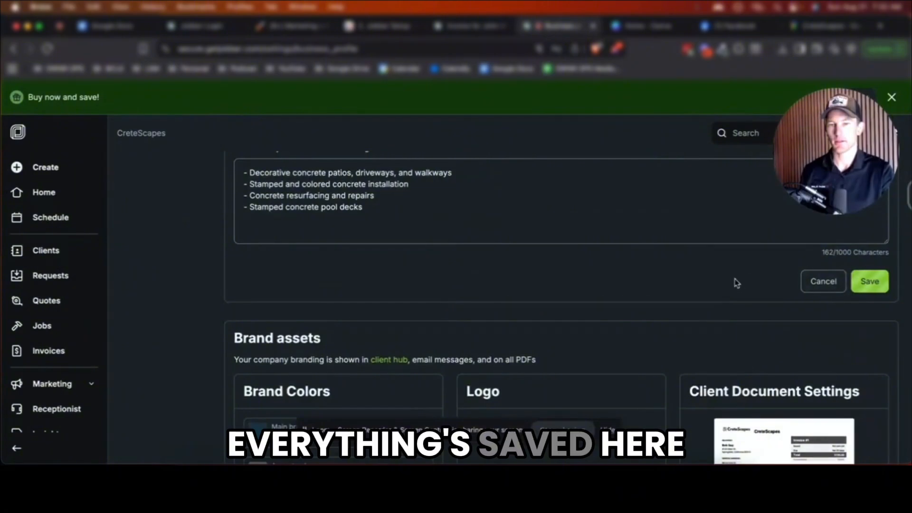
scroll(735, 283, "up", 10)
scroll(740, 287, "up", 4)
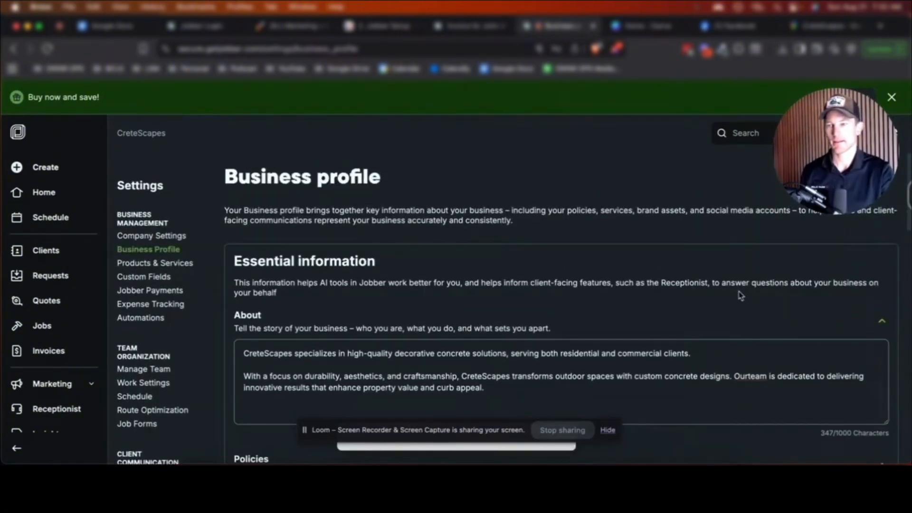
scroll(739, 295, "down", 20)
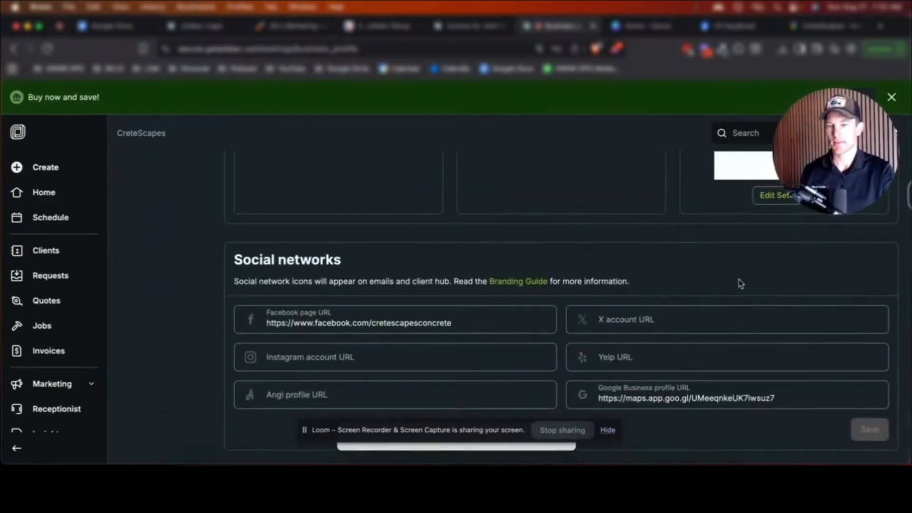
scroll(740, 284, "up", 20)
Rename Example Labor to Stamped, described as 'Per square foot cost for stamped concrete'
left_click(179, 260)
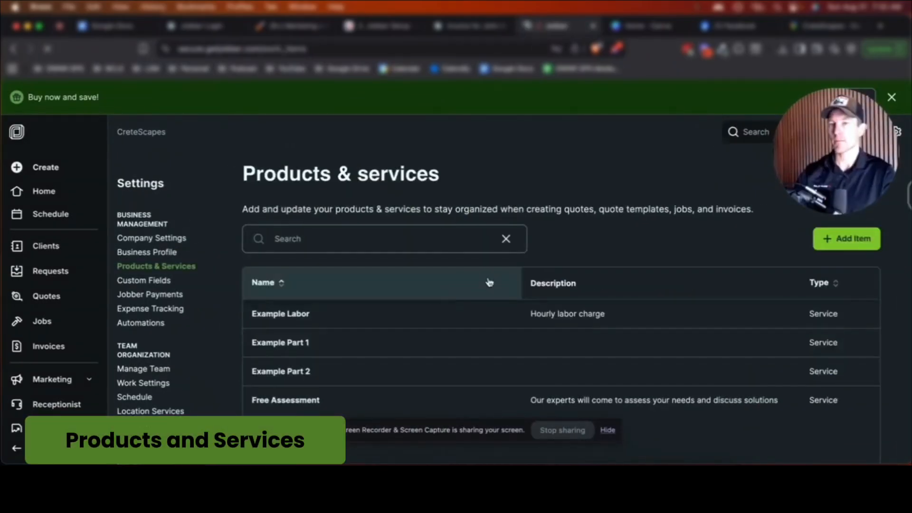
scroll(403, 289, "down", 1)
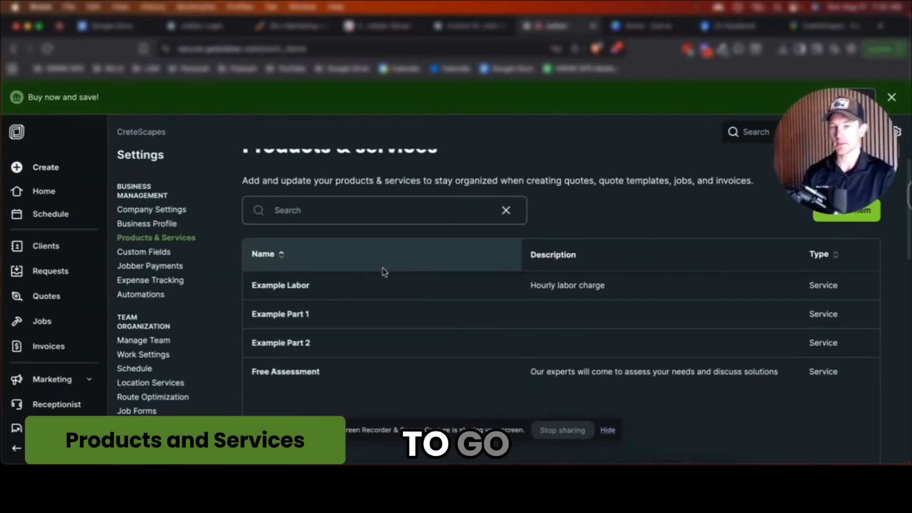
left_click(300, 285)
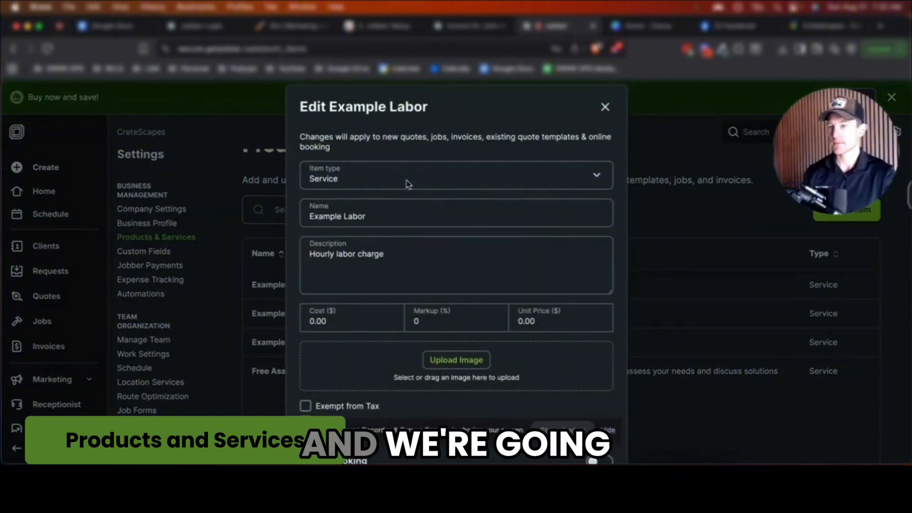
left_click(375, 215)
key("super+a")
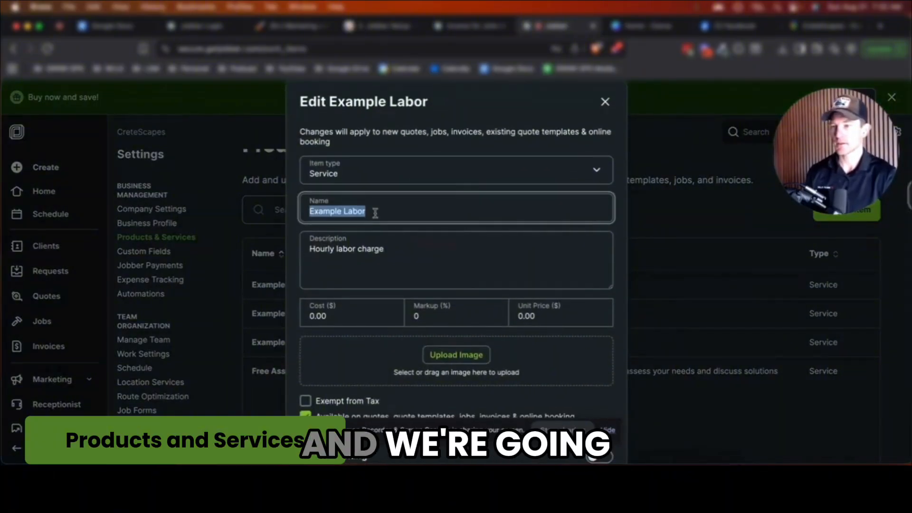
type("Stamped")
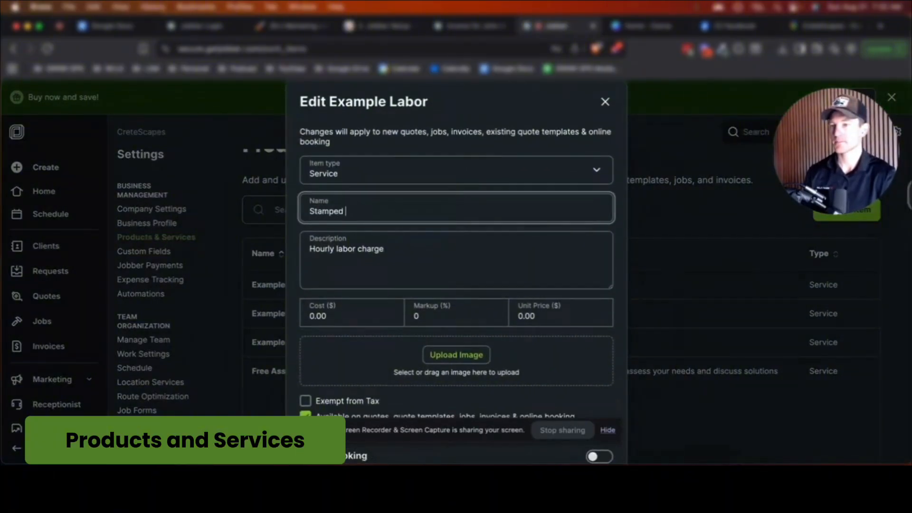
key("Tab")
key("super+a")
type("Per squa")
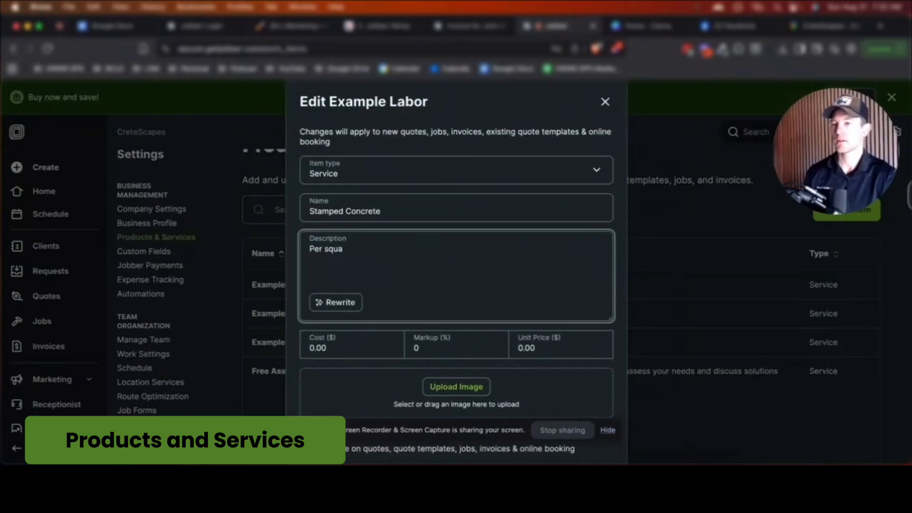
type("re foot cost for stamped concrete")
left_click(544, 353)
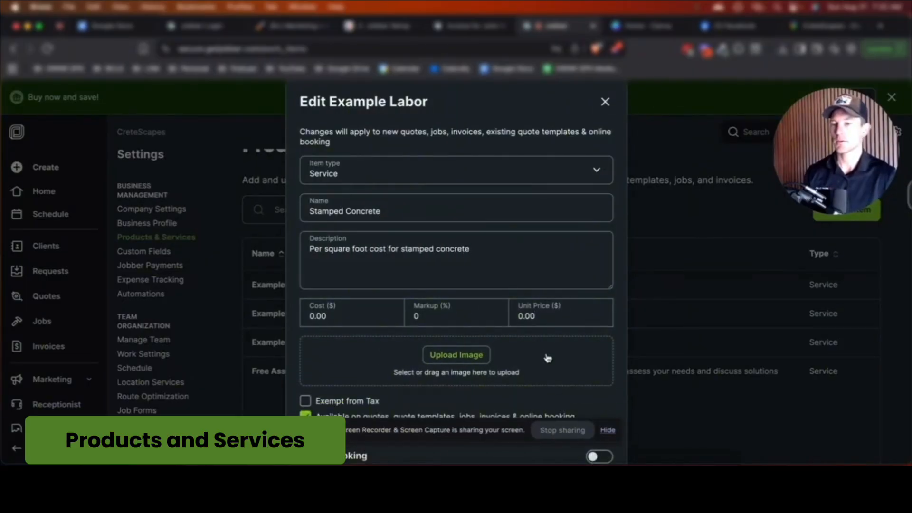
Select the unit price, then append '(Wood OPnk)' to the item's name
left_click(526, 318)
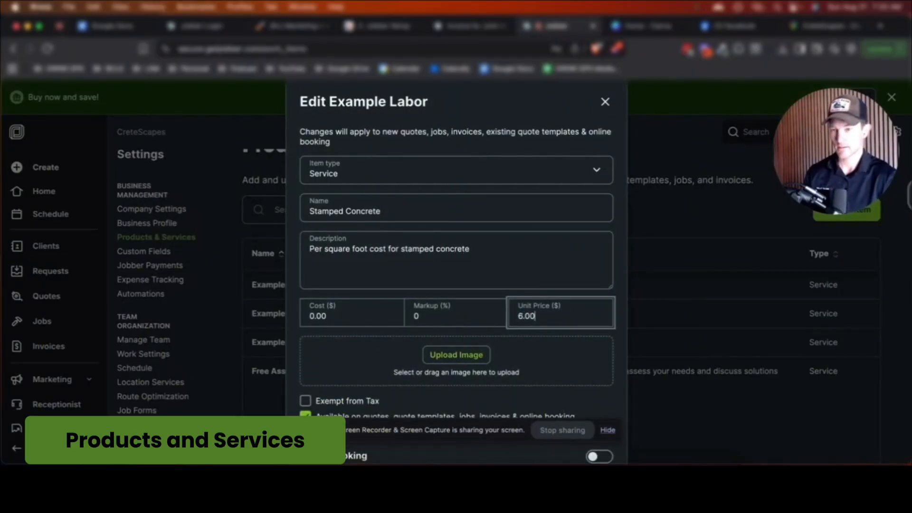
scroll(463, 316, "down", 2)
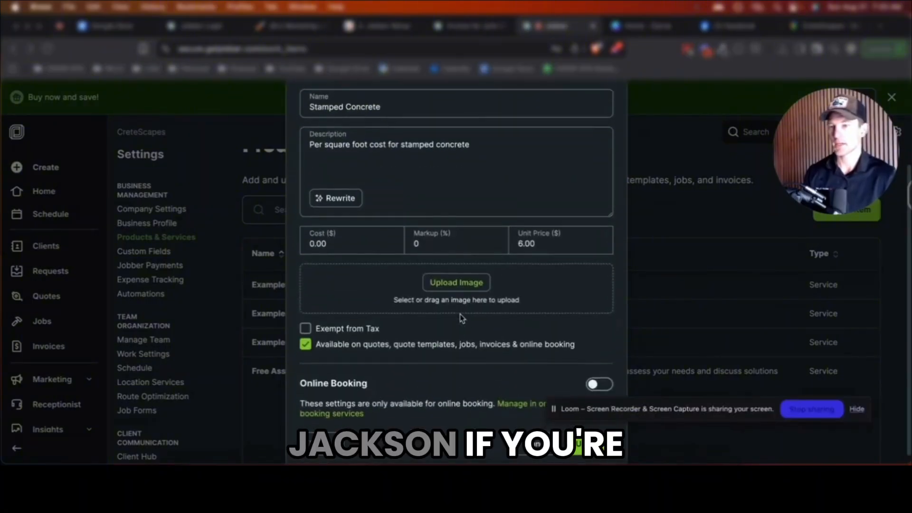
scroll(430, 212, "up", 2)
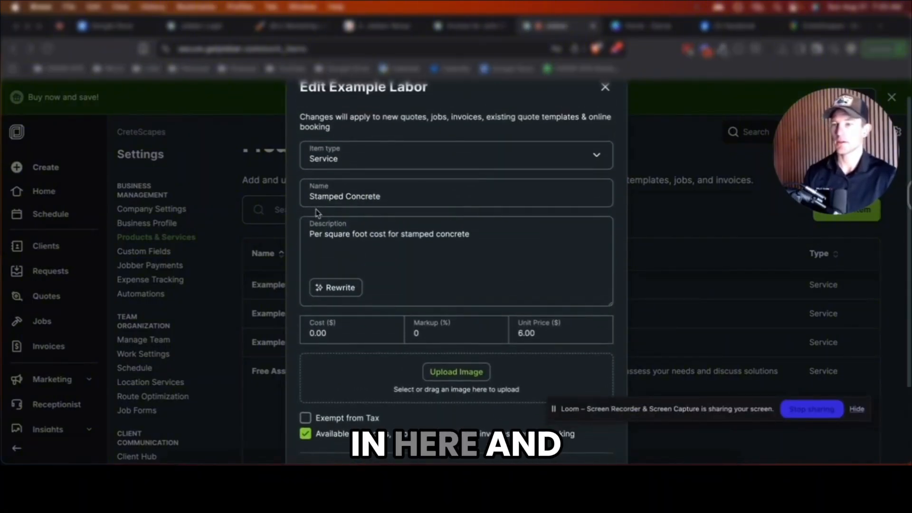
left_click(317, 191)
left_click(406, 197)
type("(")
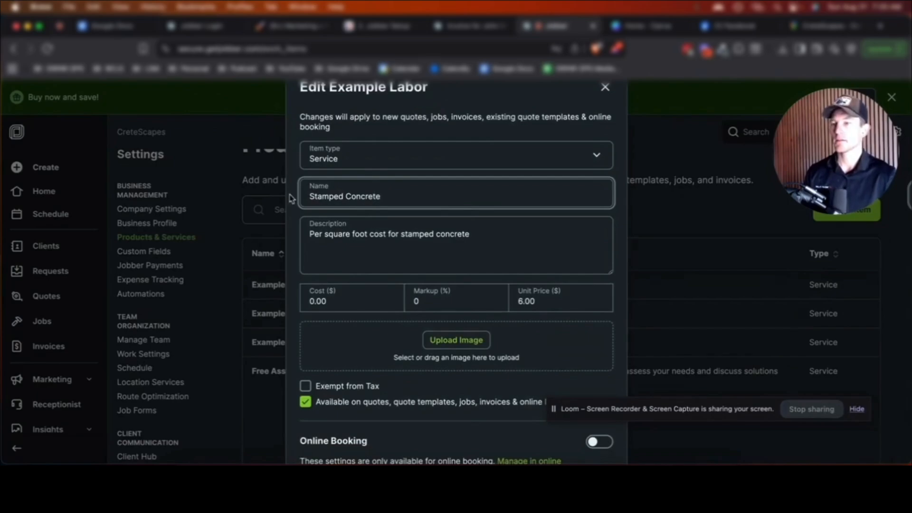
type("Wood OP")
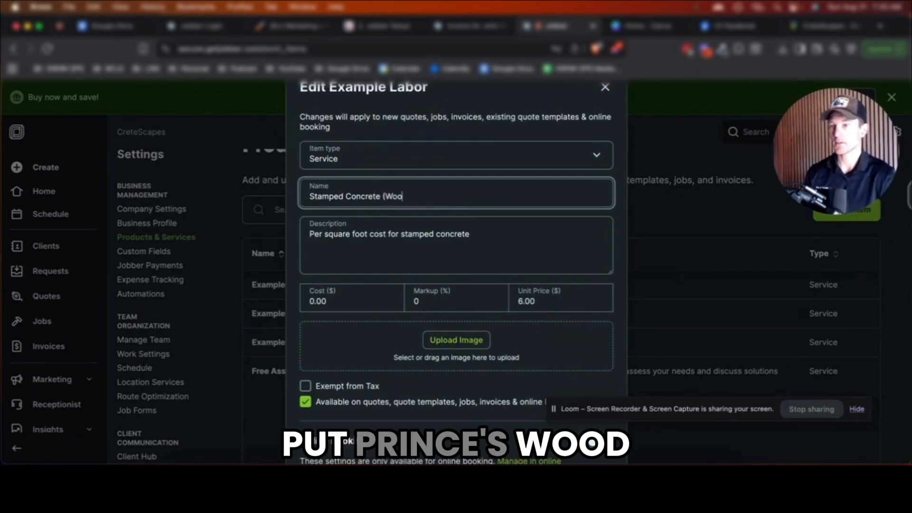
type("nk)")
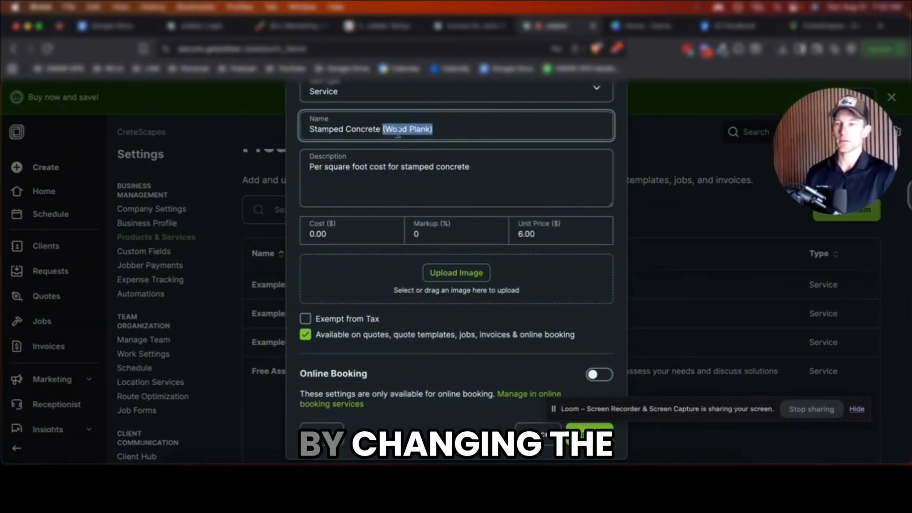
type("(")
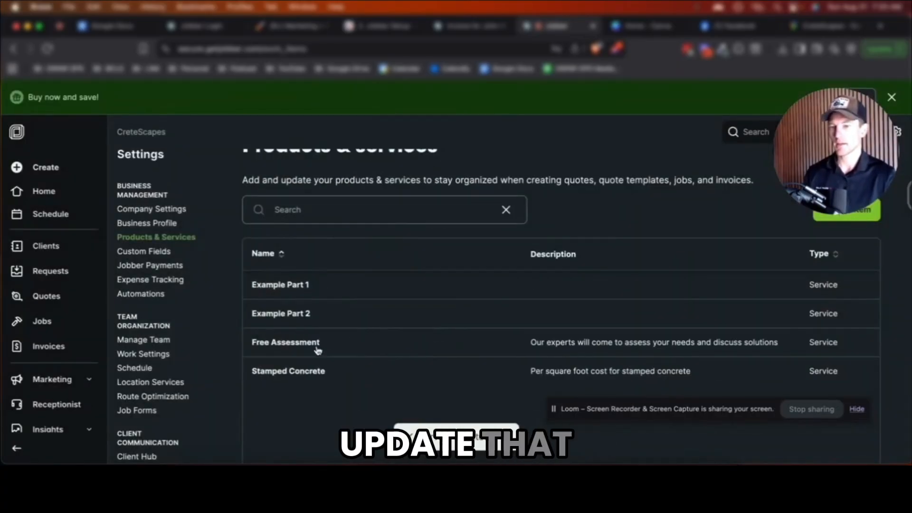
Rename Example Part 1 to 'Stained Concrete', describe it as price per square foot, and set unit price $3.00
left_click(307, 289)
triple_click(344, 214)
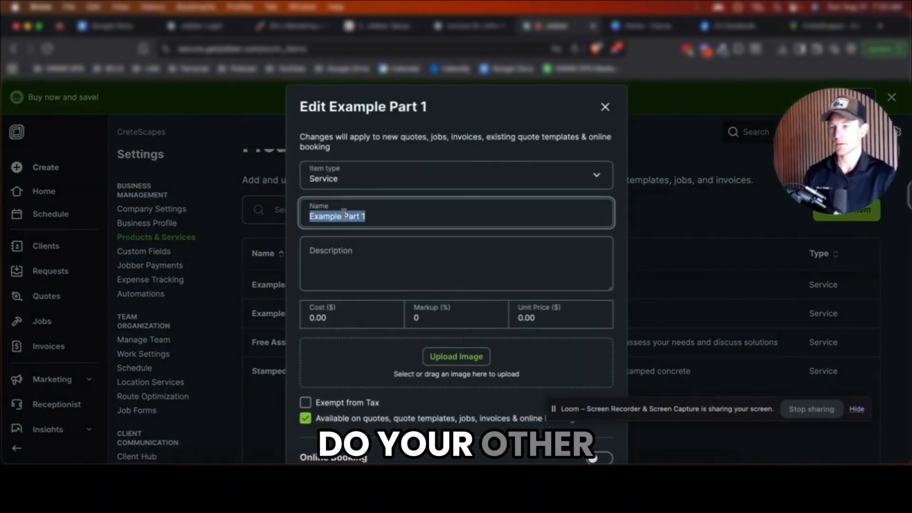
type("Stained Concrete")
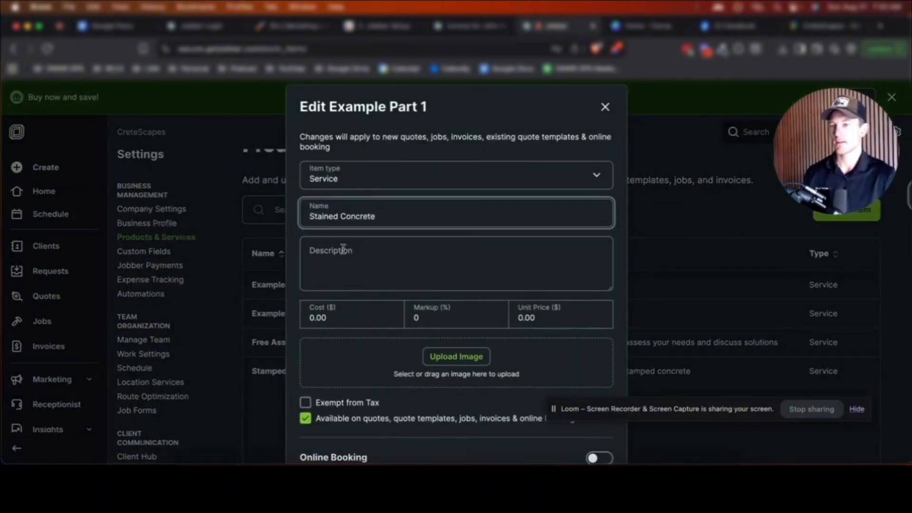
left_click(343, 249)
type("Price per square foot for stained concrete")
scroll(550, 240, "down", 2)
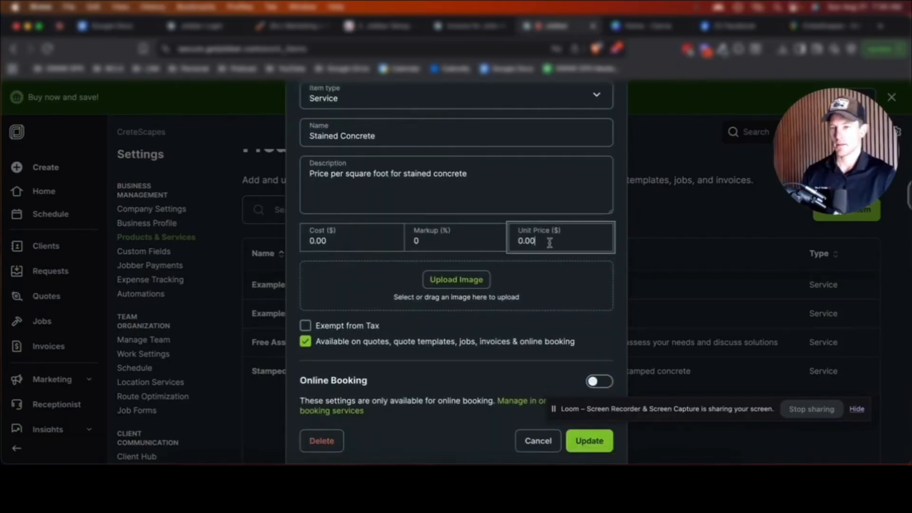
left_click(550, 243)
type("3.")
left_click(594, 441)
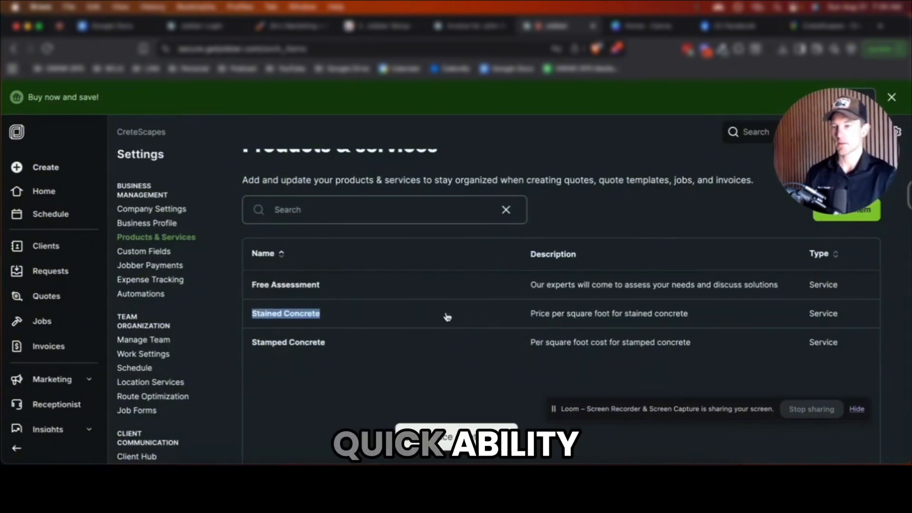
Delete the Free Assessment service and confirm the deletion
left_click(441, 282)
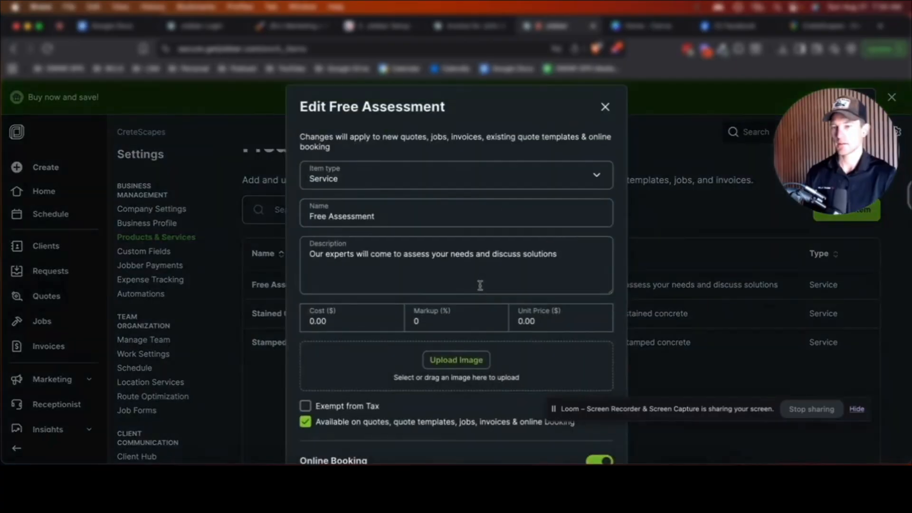
scroll(480, 285, "down", 5)
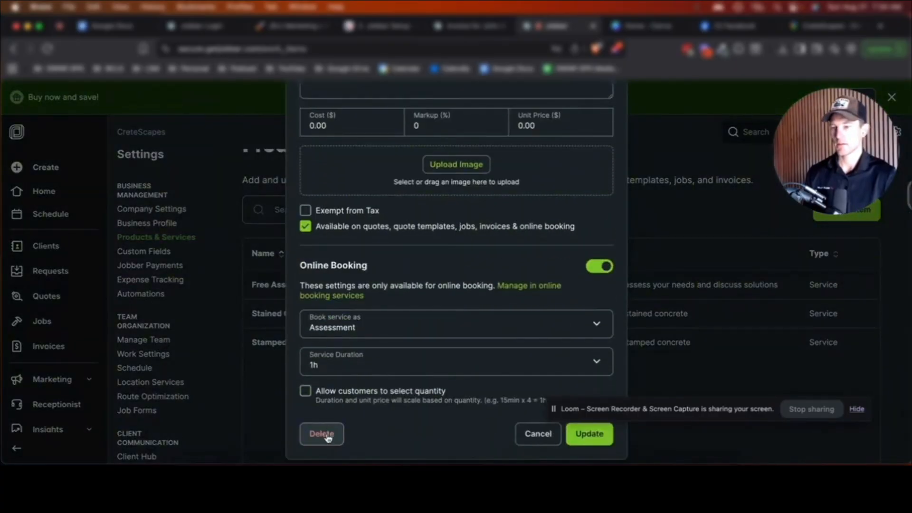
left_click(330, 432)
left_click(546, 302)
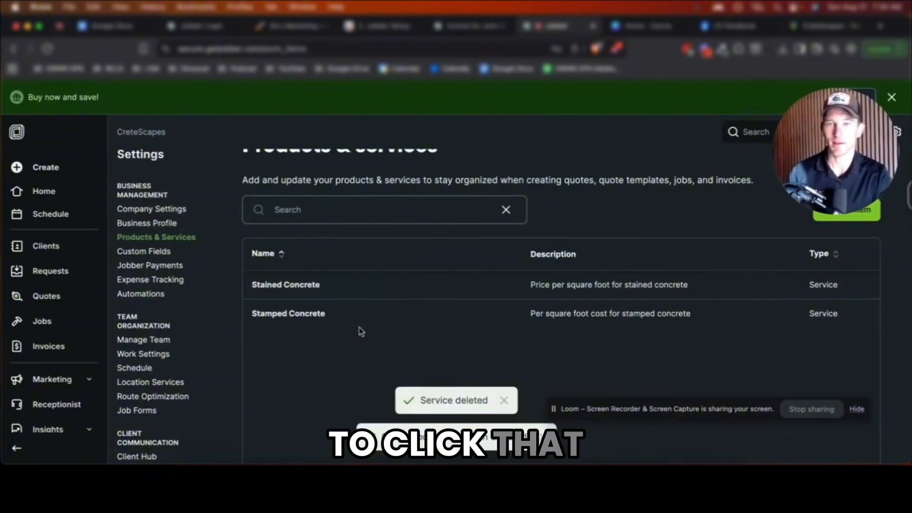
Scroll through the Costs, Import and Export sections of Products & Services
scroll(611, 377, "down", 10)
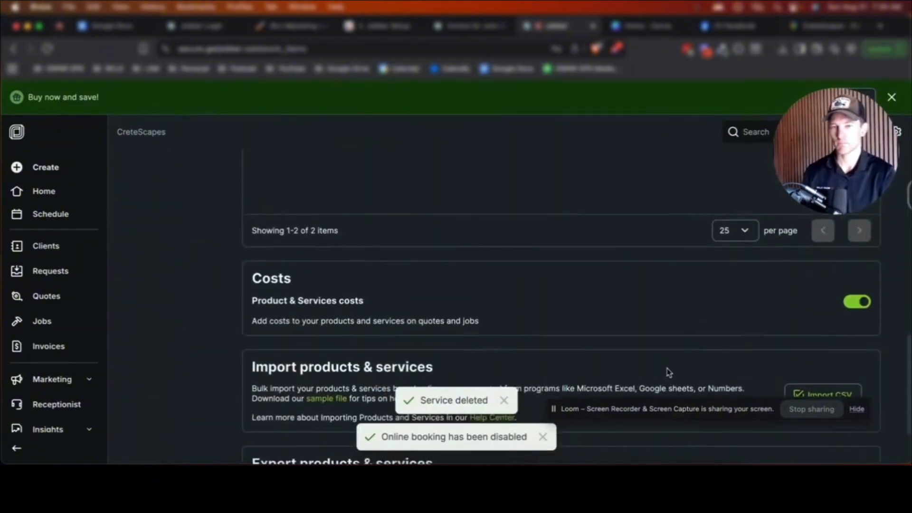
scroll(668, 371, "up", 1)
scroll(425, 306, "down", 2)
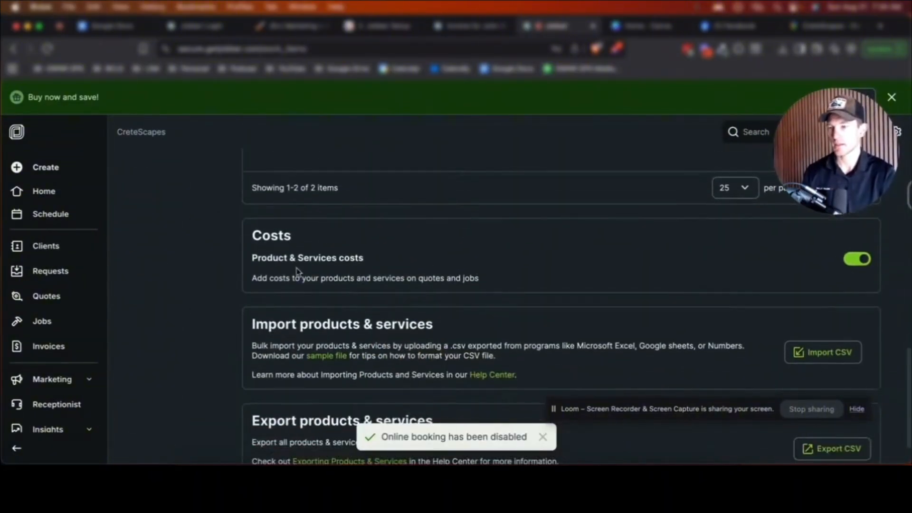
scroll(300, 278, "down", 1)
scroll(475, 266, "down", 1)
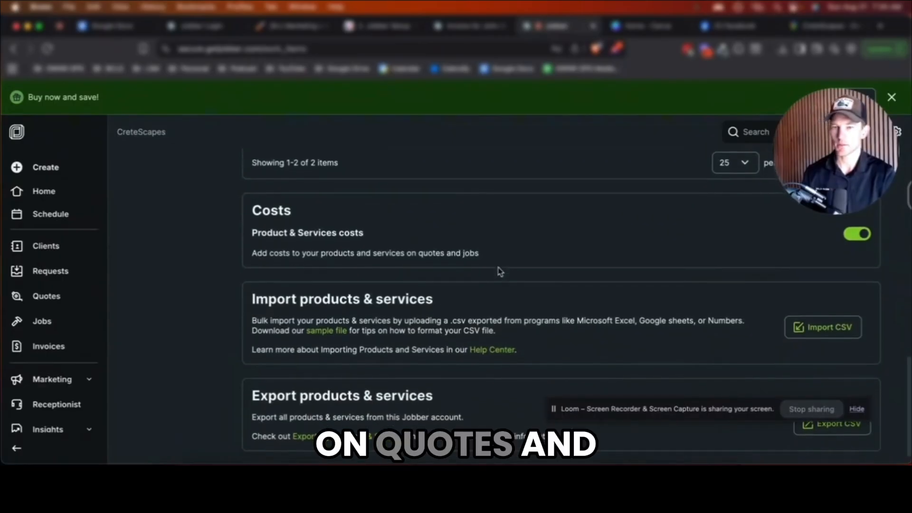
scroll(618, 276, "up", 1)
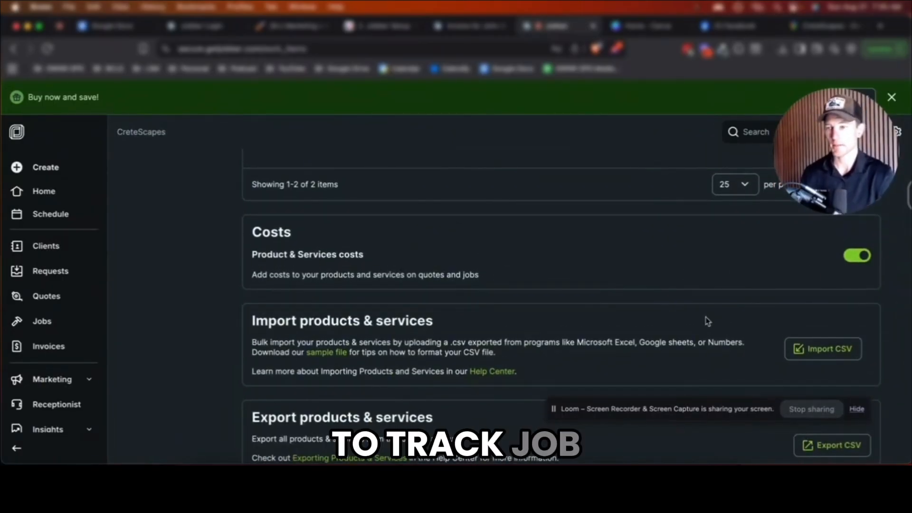
scroll(708, 321, "down", 2)
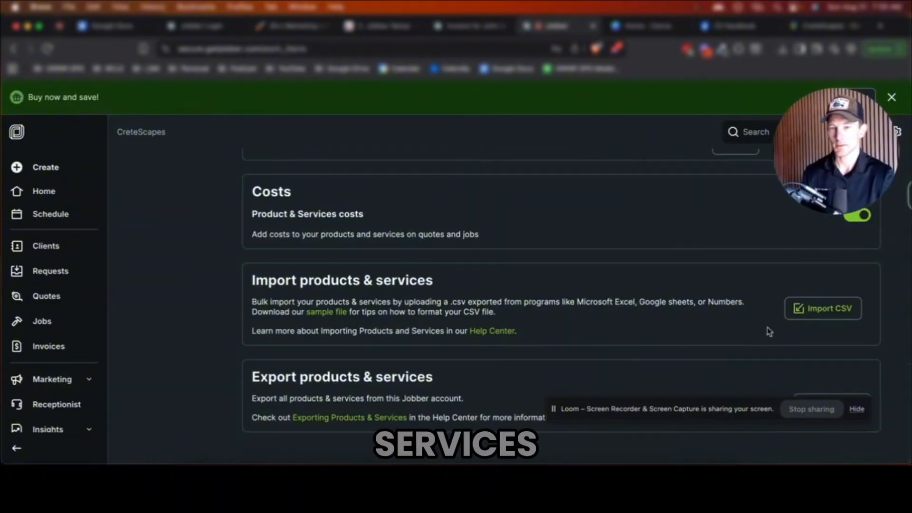
left_click_drag(675, 414, 505, 460)
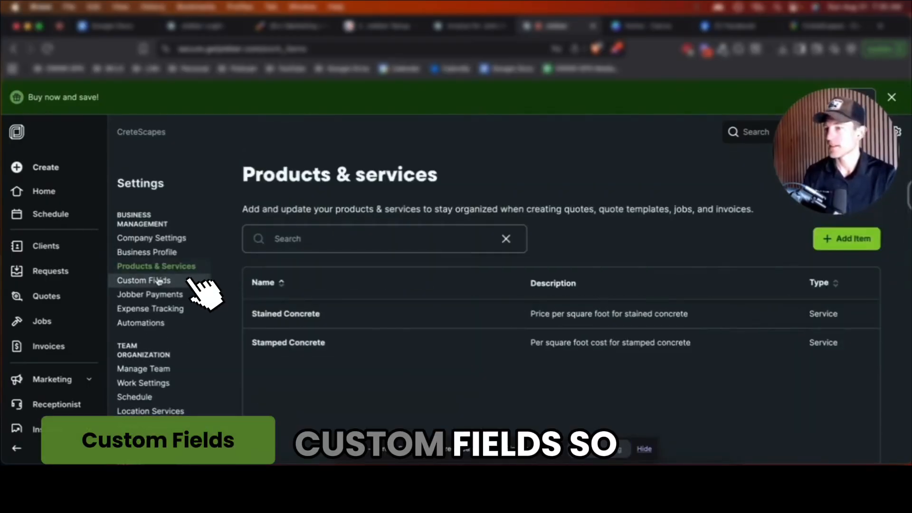
On Custom Fields, draft a new Text-type client field named 'Maliang Address'
left_click(143, 279)
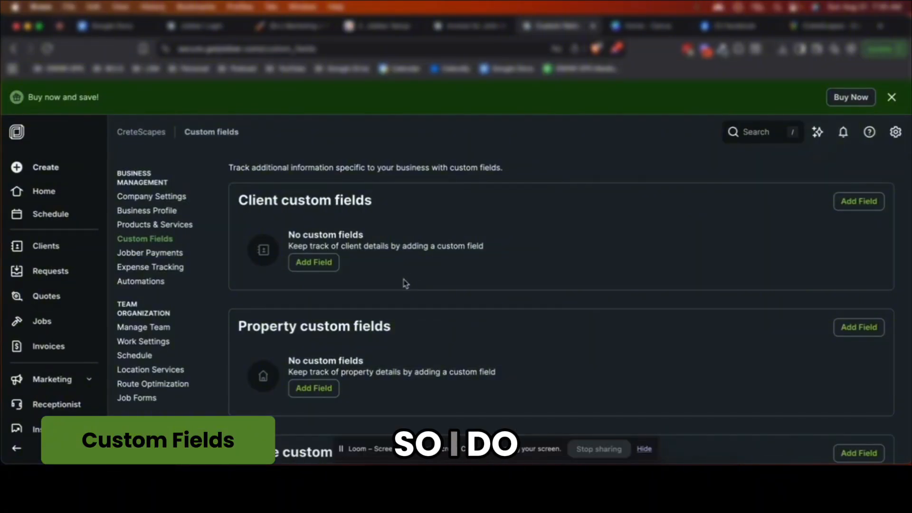
left_click(313, 262)
left_click(390, 236)
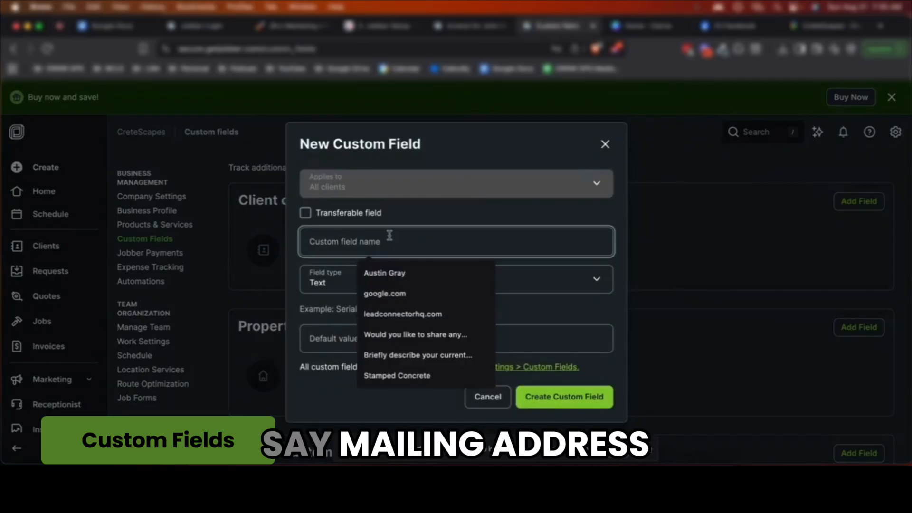
type("Maliang Address")
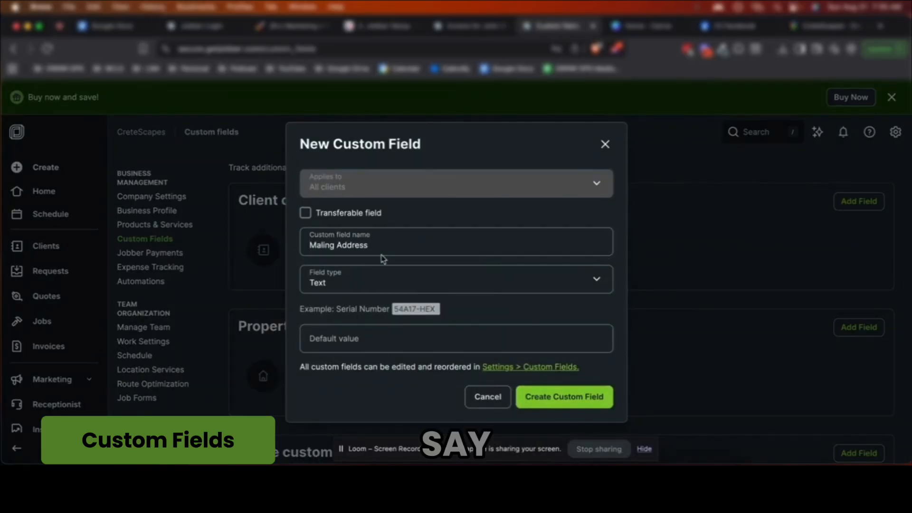
left_click(375, 280)
left_click(375, 280)
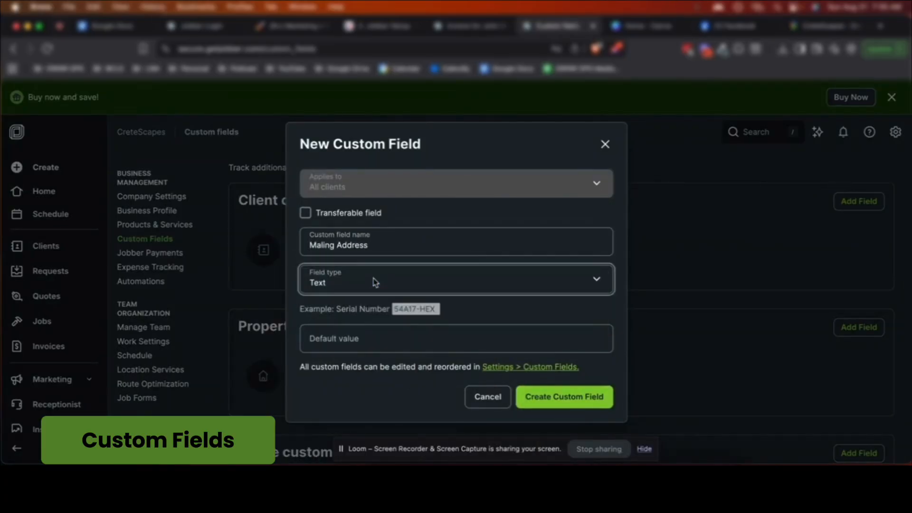
Enter the default value 'Please mail checks to', then discard the field without creating it
left_click(316, 338)
type("Pklease")
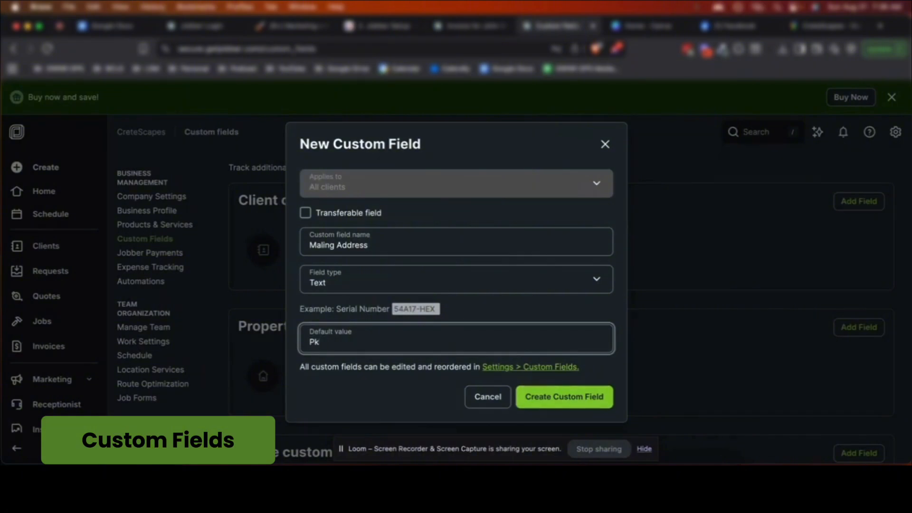
key("BackSpace")
type("lease mail ch")
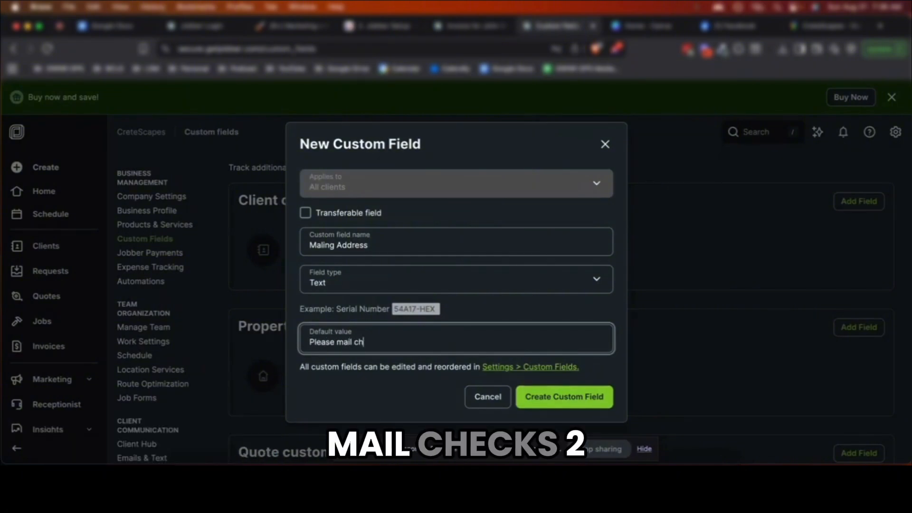
type("ecks to")
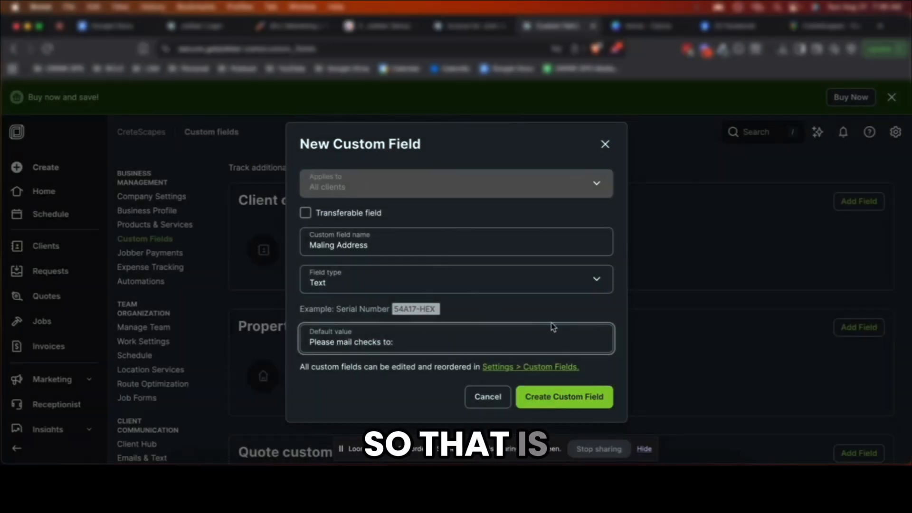
left_click(605, 144)
scroll(492, 266, "down", 2)
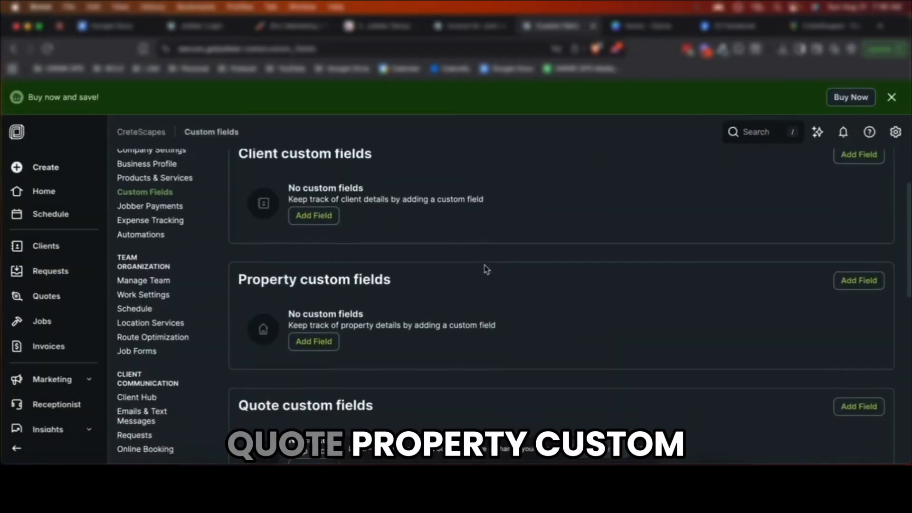
scroll(475, 274, "down", 1)
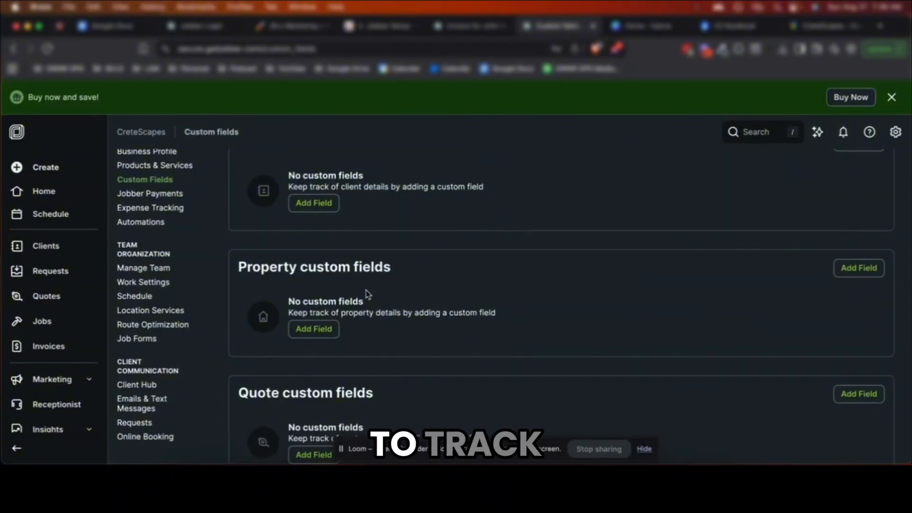
scroll(367, 293, "down", 2)
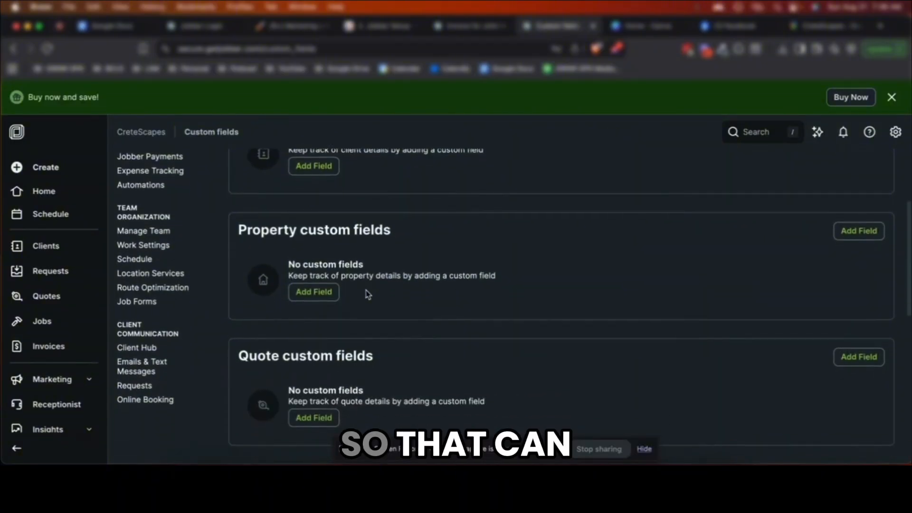
scroll(368, 295, "down", 5)
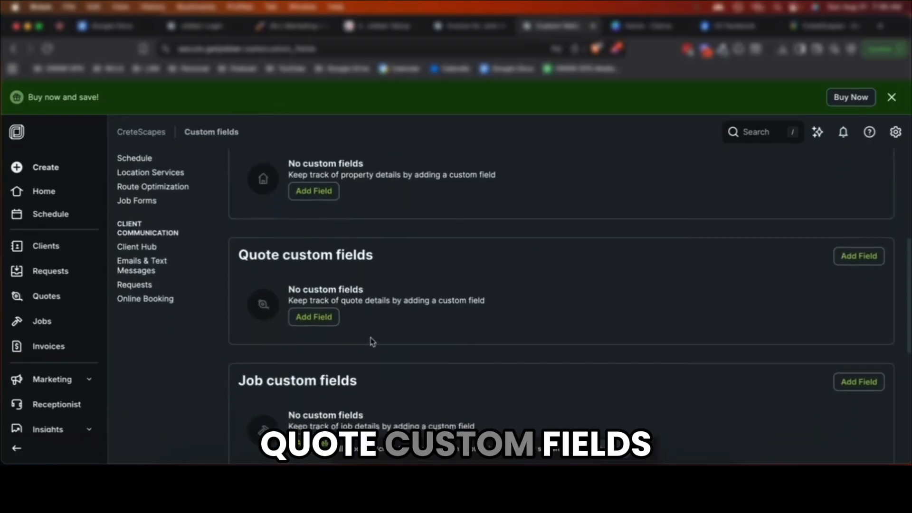
scroll(372, 341, "down", 15)
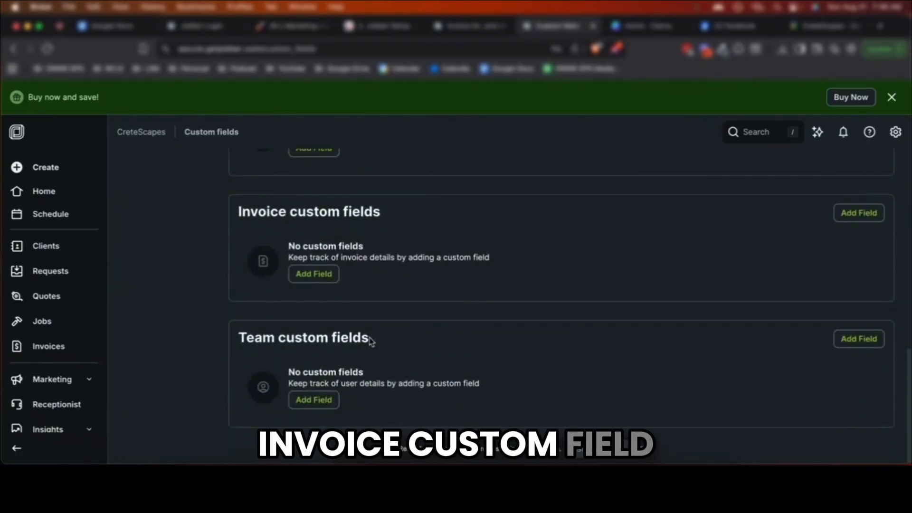
scroll(395, 308, "up", 20)
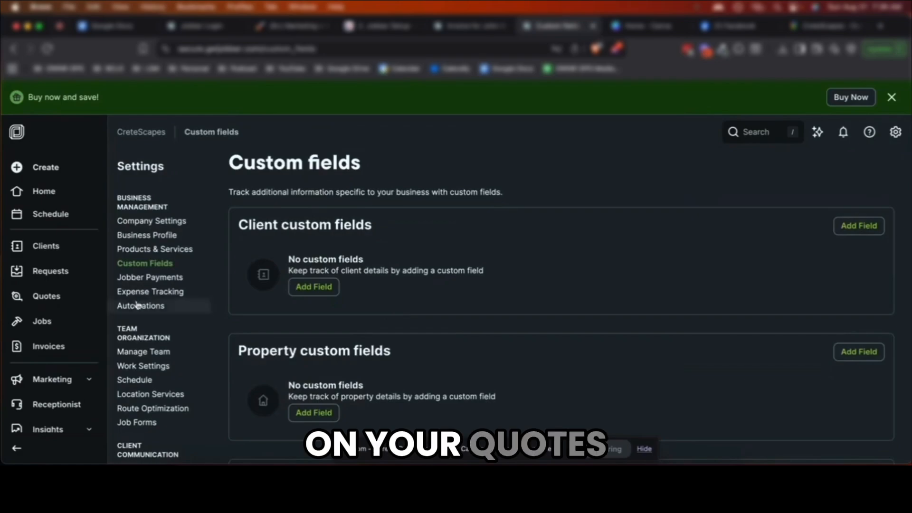
Review Jobber Payments settings: 2.9% + 30¢ pricing, business verification and bank deposit setup
left_click(132, 279)
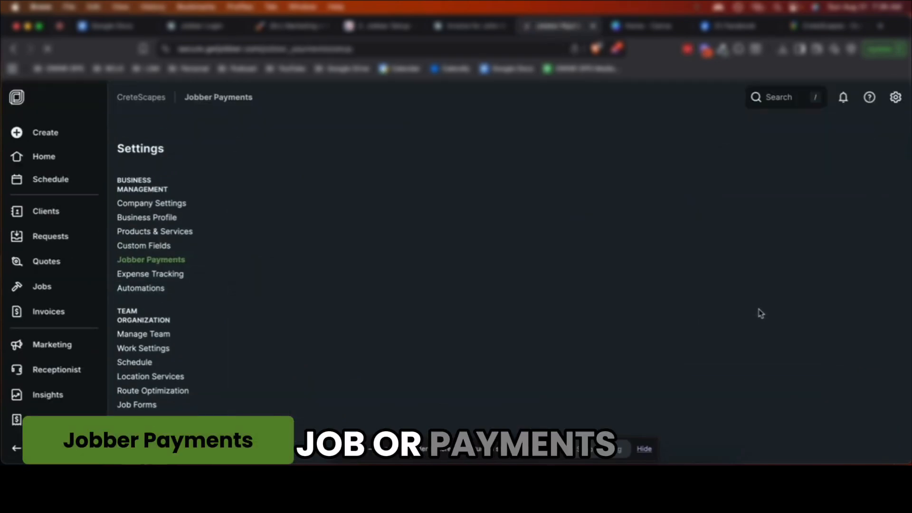
scroll(736, 318, "down", 2)
scroll(736, 317, "down", 6)
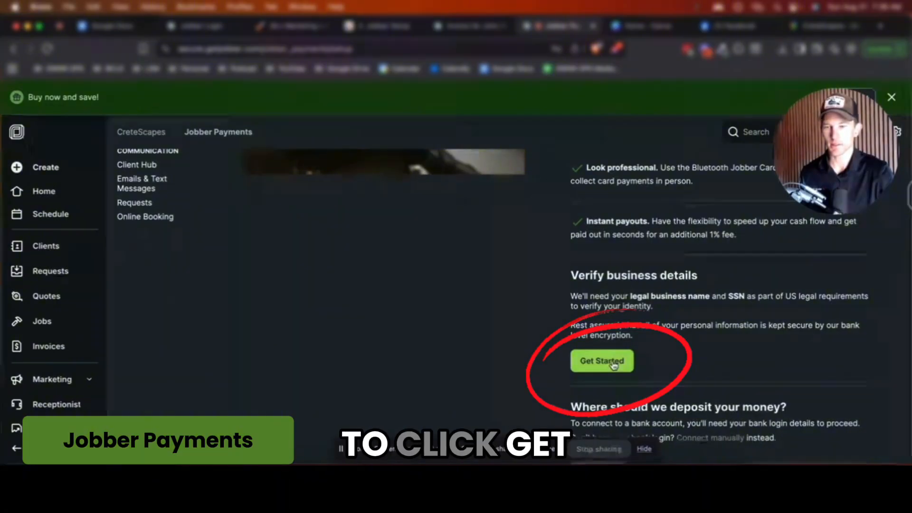
scroll(703, 354, "down", 1)
scroll(702, 352, "down", 2)
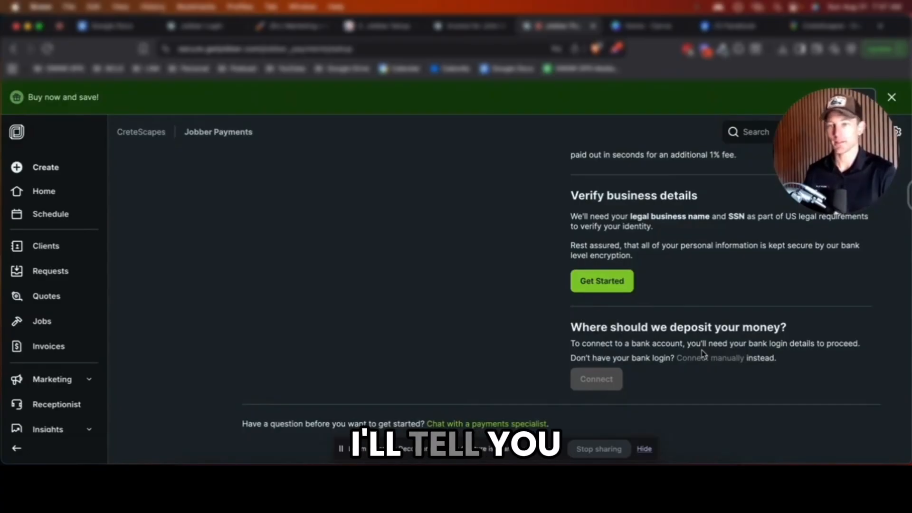
scroll(649, 316, "down", 1)
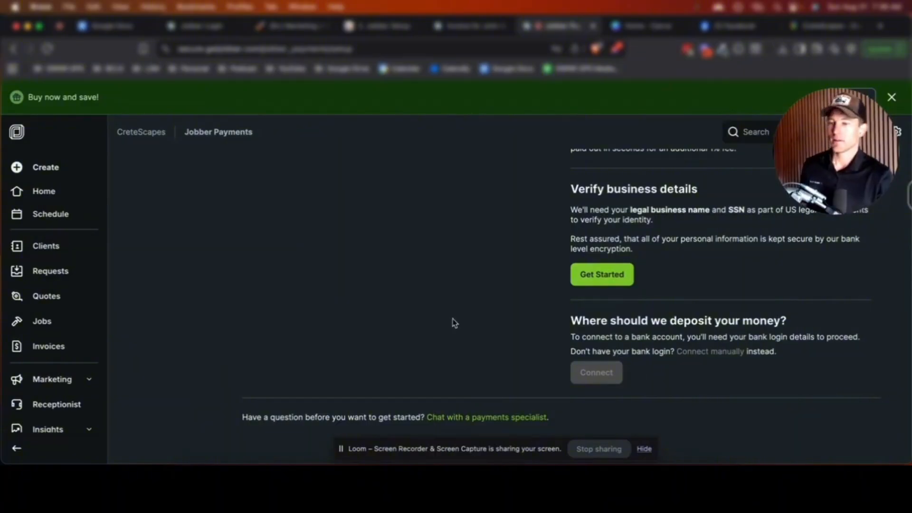
scroll(214, 320, "up", 10)
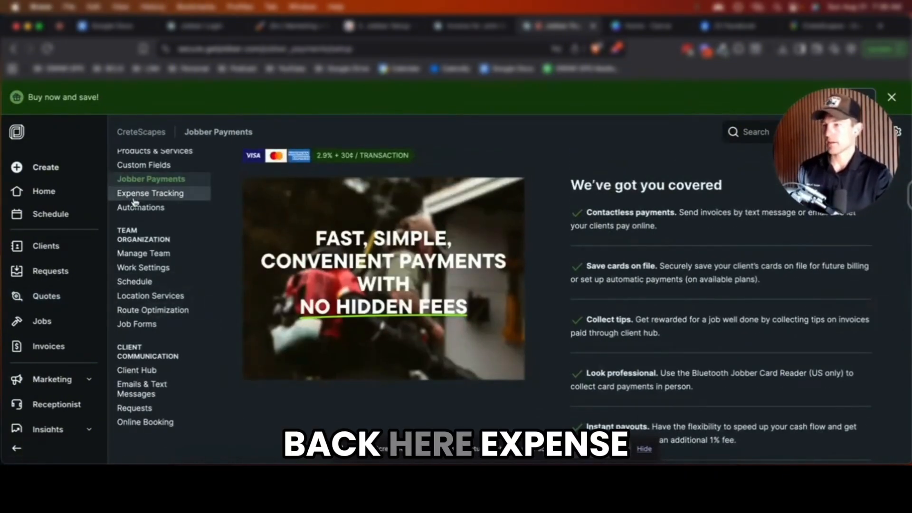
left_click(142, 193)
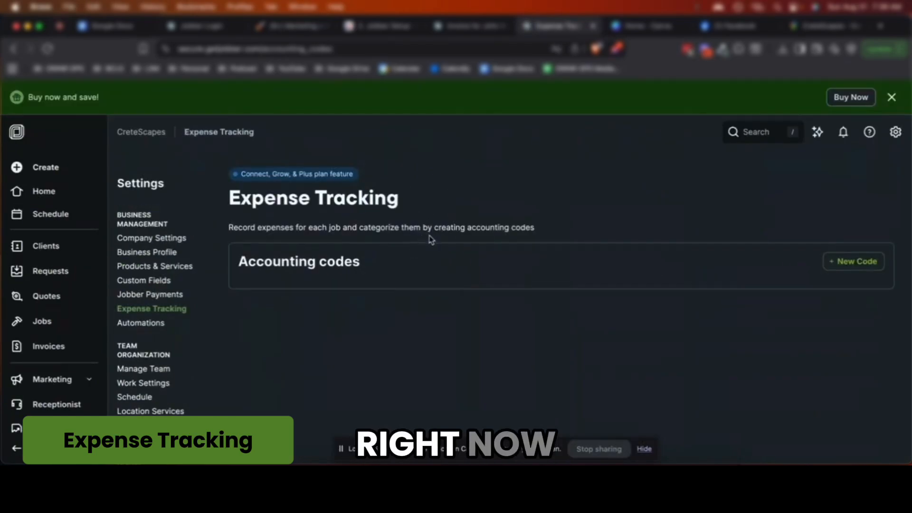
scroll(195, 333, "down", 1)
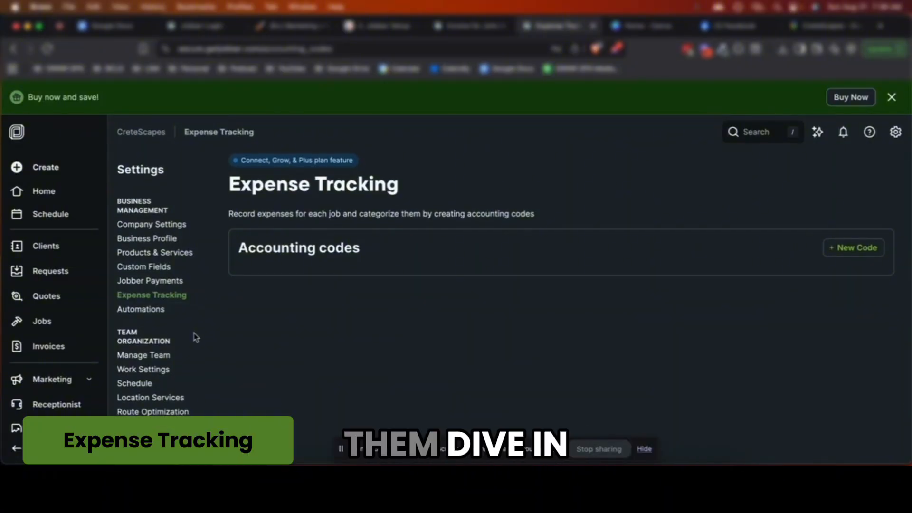
scroll(306, 316, "down", 1)
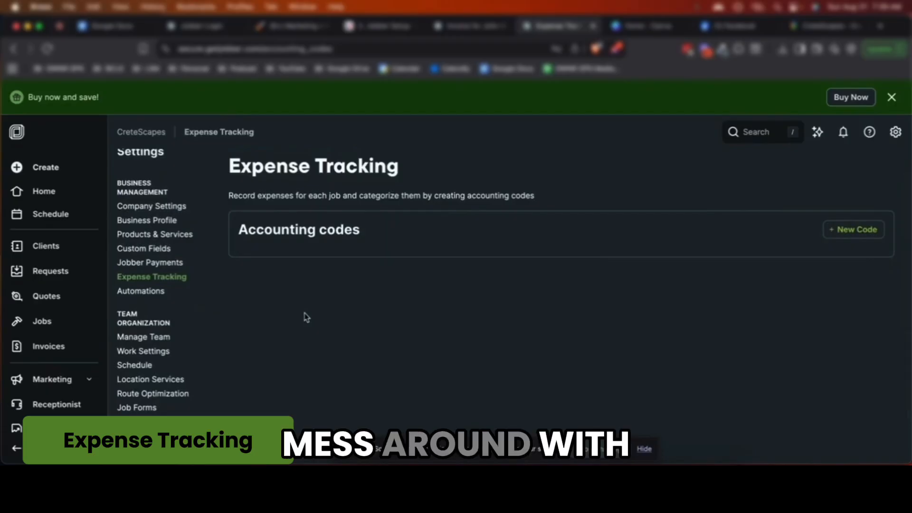
scroll(307, 317, "down", 1)
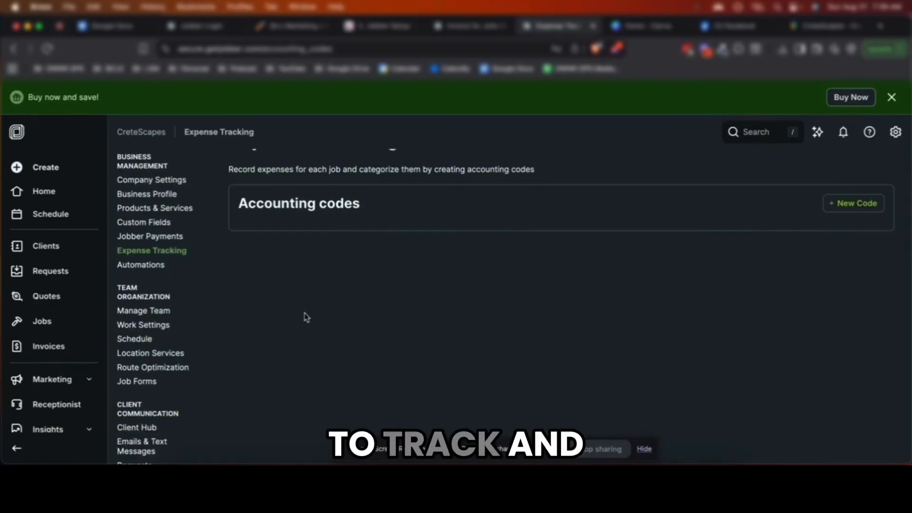
scroll(228, 323, "down", 1)
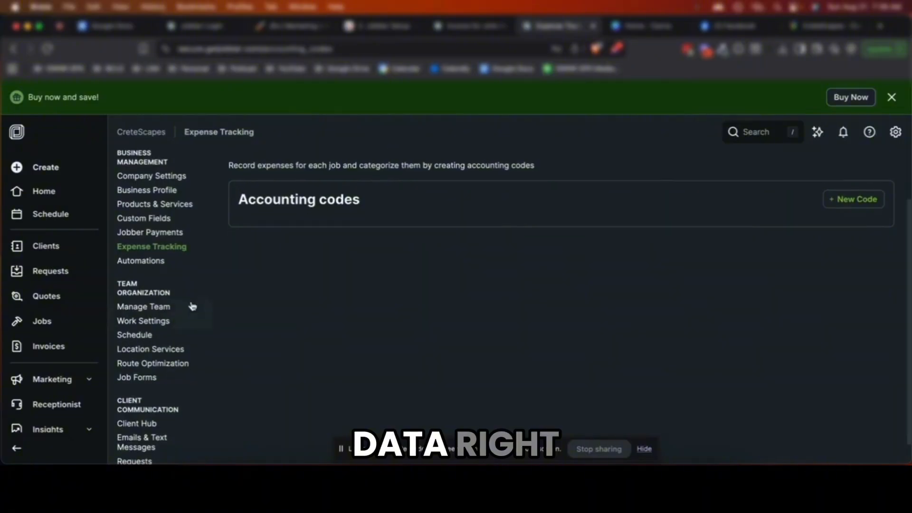
Show Automations settings down to the two quote and two invoice follow-up automations
left_click(155, 263)
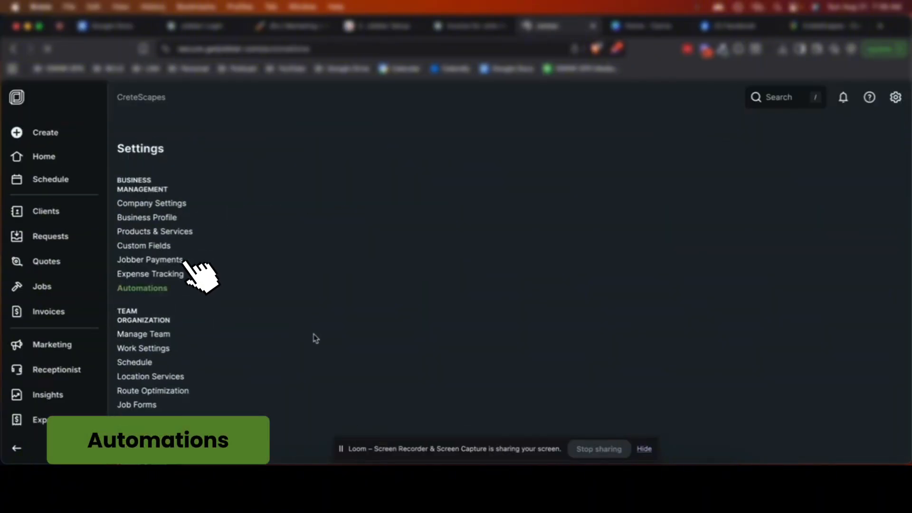
scroll(335, 324, "down", 3)
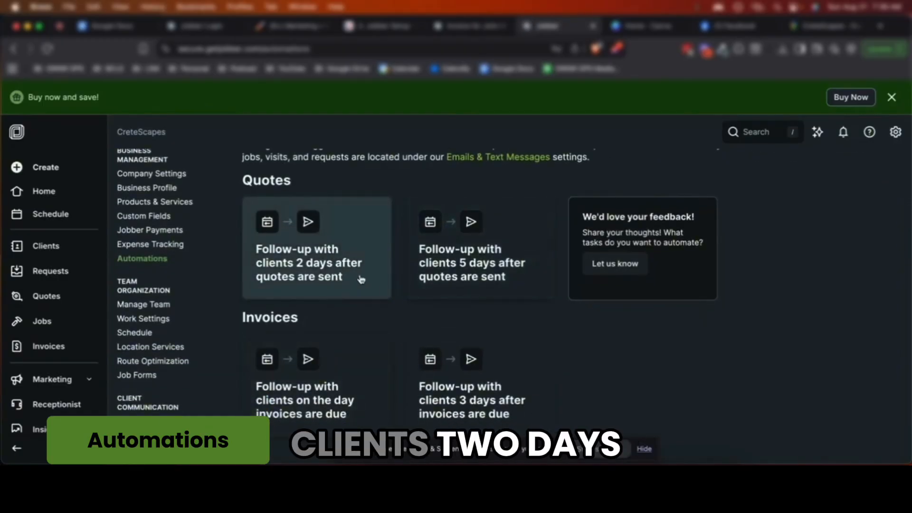
scroll(364, 280, "down", 1)
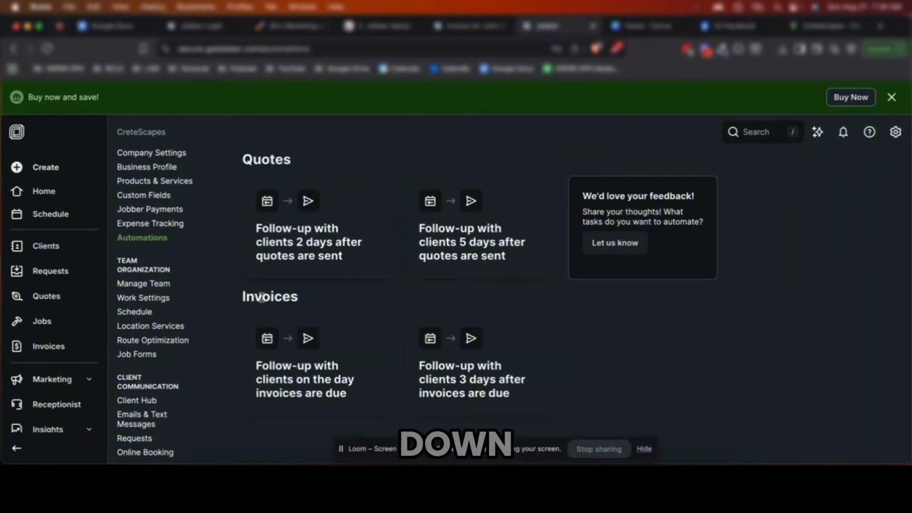
Go to Manage Team and start adding a new user
left_click(151, 284)
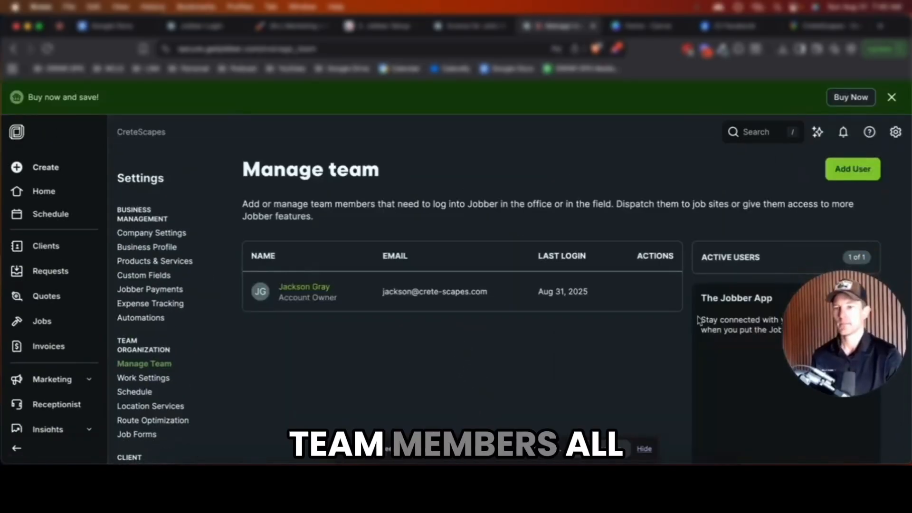
scroll(704, 293, "down", 2)
scroll(722, 267, "up", 2)
left_click(853, 170)
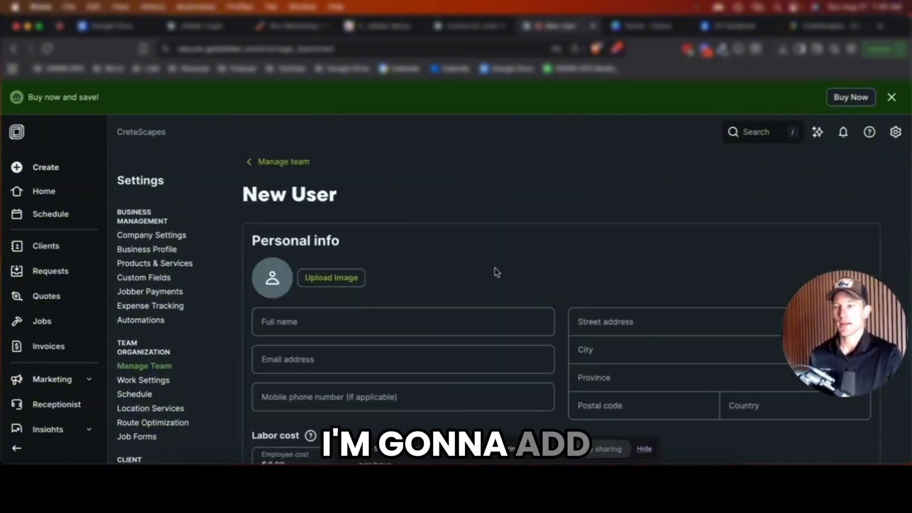
scroll(397, 309, "down", 1)
Enter the new user's full name and make them an administrator
left_click(384, 305)
type("Steph")
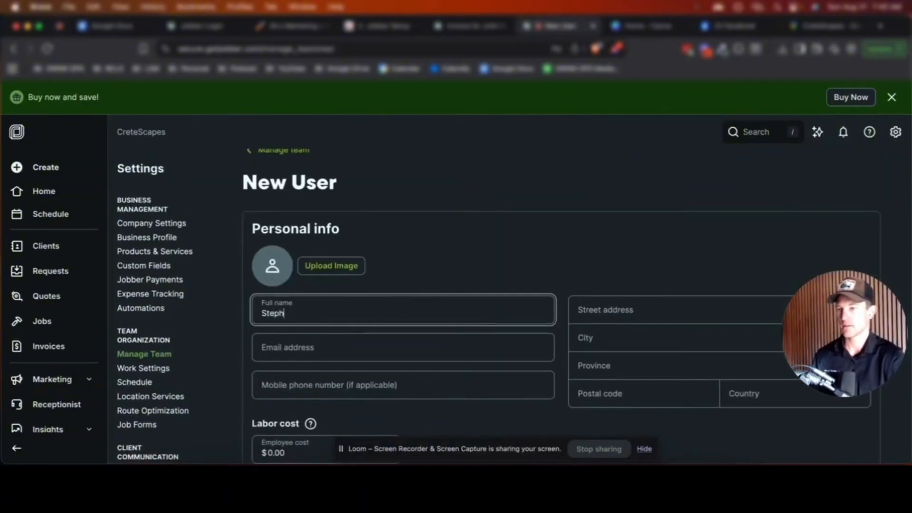
type("en")
key("Tab")
scroll(399, 304, "down", 5)
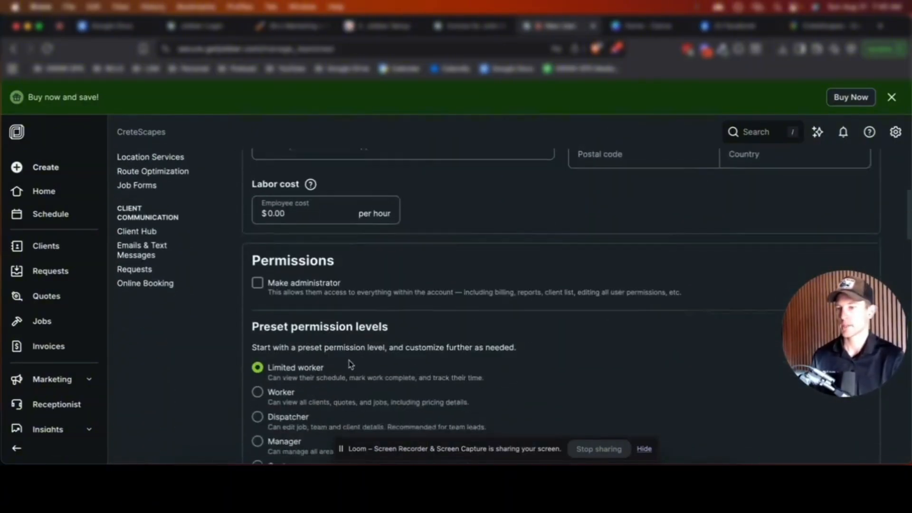
left_click(257, 283)
scroll(344, 322, "down", 2)
scroll(259, 357, "up", 5)
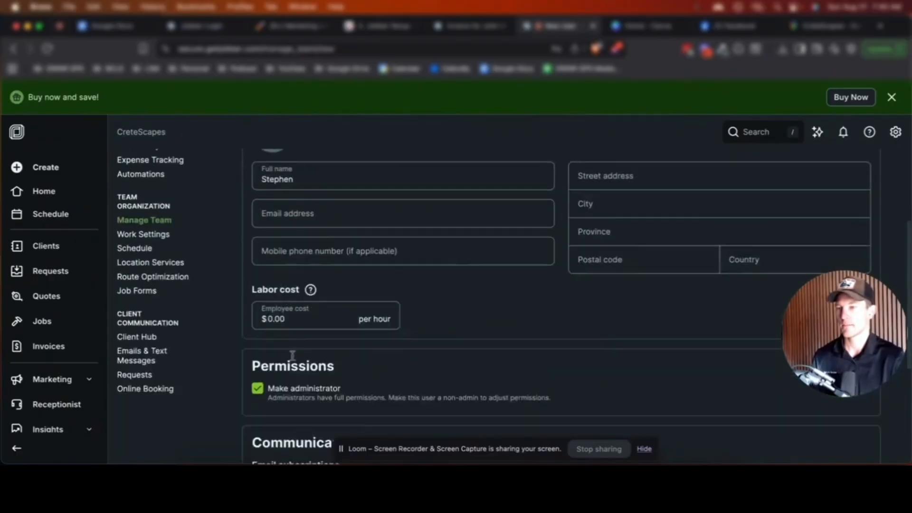
Fill in the new user's e-mail address and review the rest of the form
left_click(360, 246)
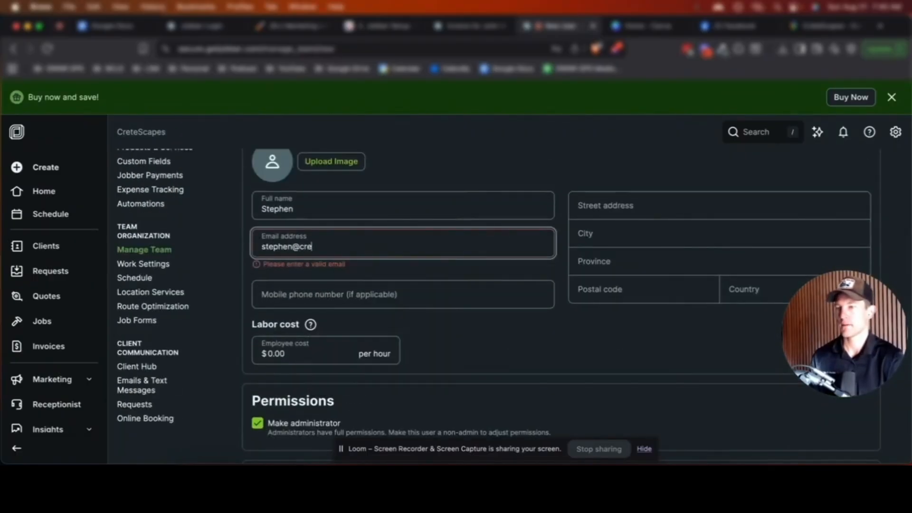
scroll(479, 354, "down", 4)
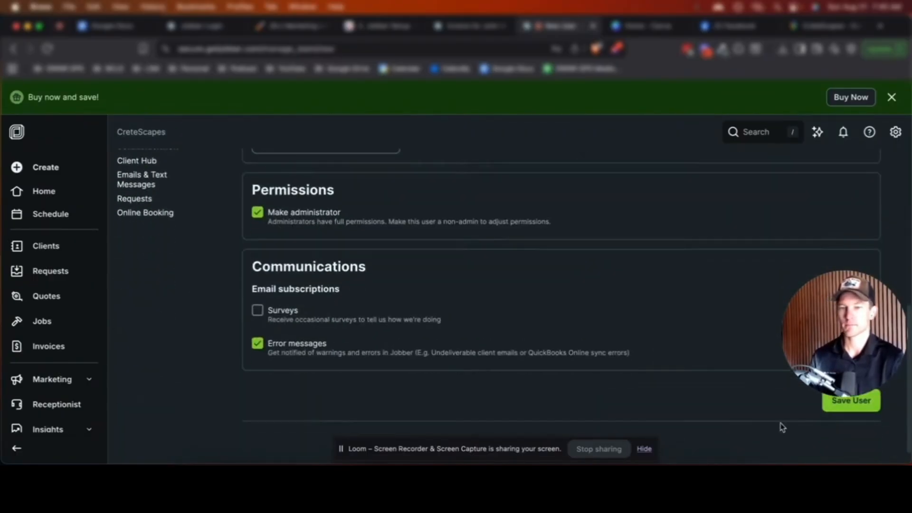
scroll(572, 396, "up", 2)
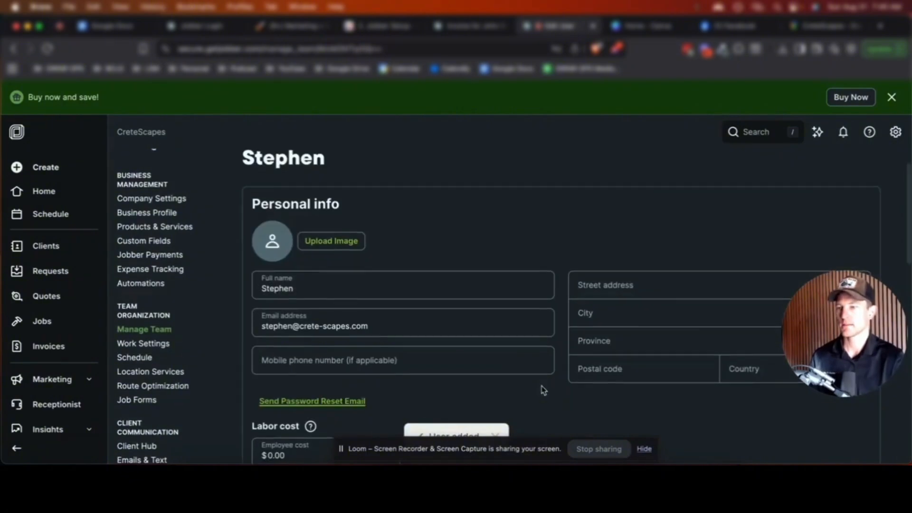
scroll(542, 386, "down", 10)
scroll(544, 389, "down", 3)
scroll(540, 386, "up", 10)
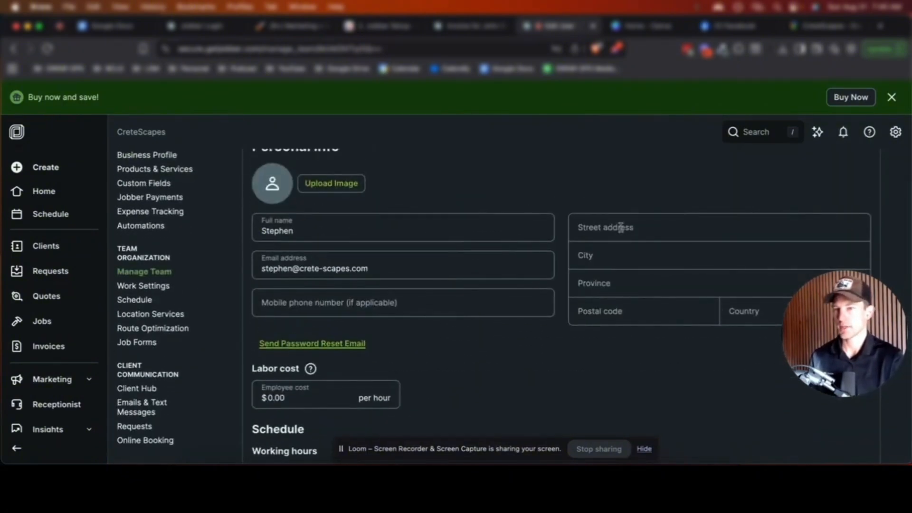
Review Work Settings: quote reminder, job arrival window None, and visit title format
left_click(182, 287)
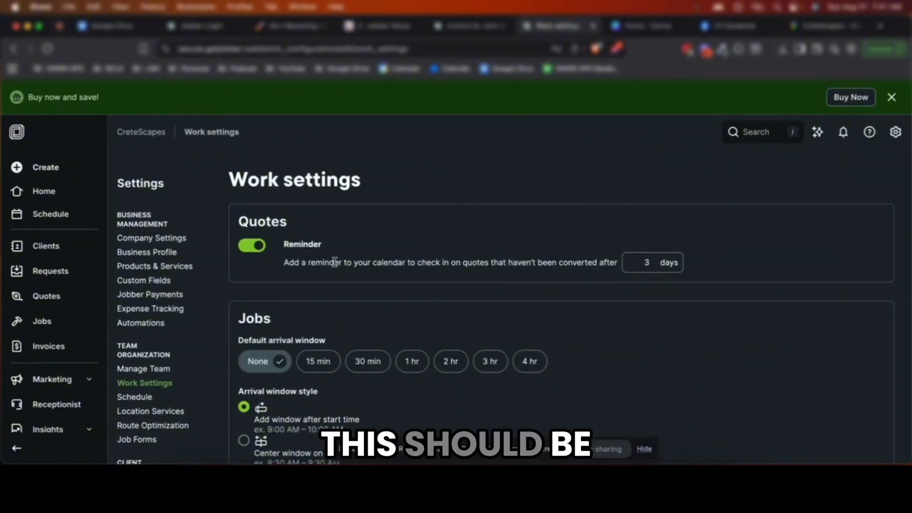
scroll(322, 257, "down", 2)
scroll(322, 257, "down", 1)
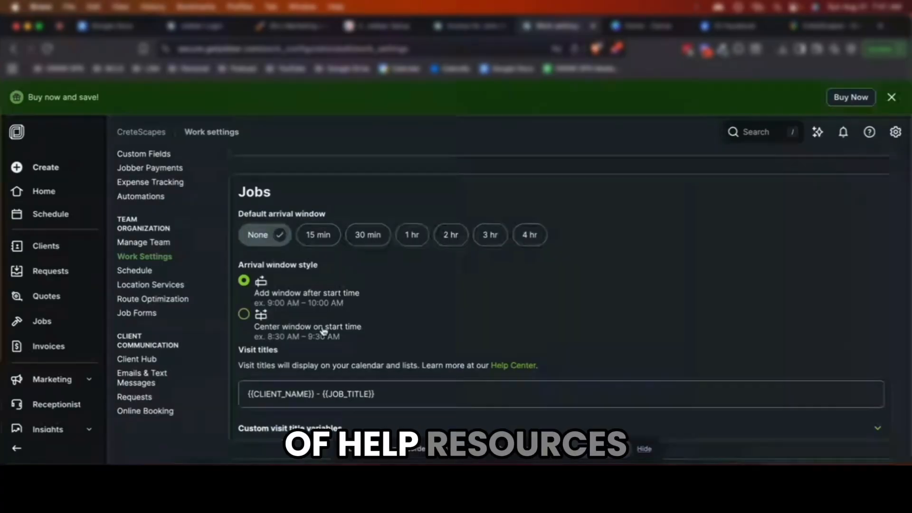
scroll(323, 331, "down", 2)
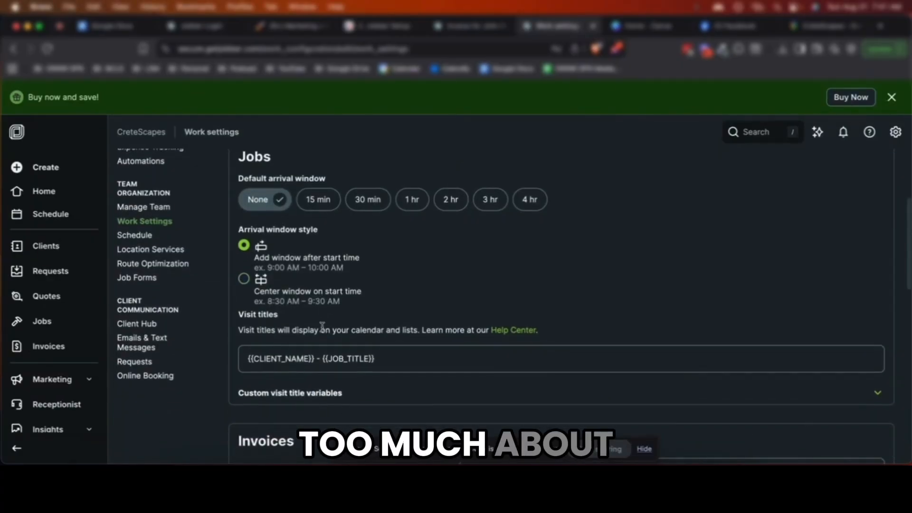
Use the quote or job title as invoice subject and make invoices due Upon receipt
scroll(322, 326, "down", 5)
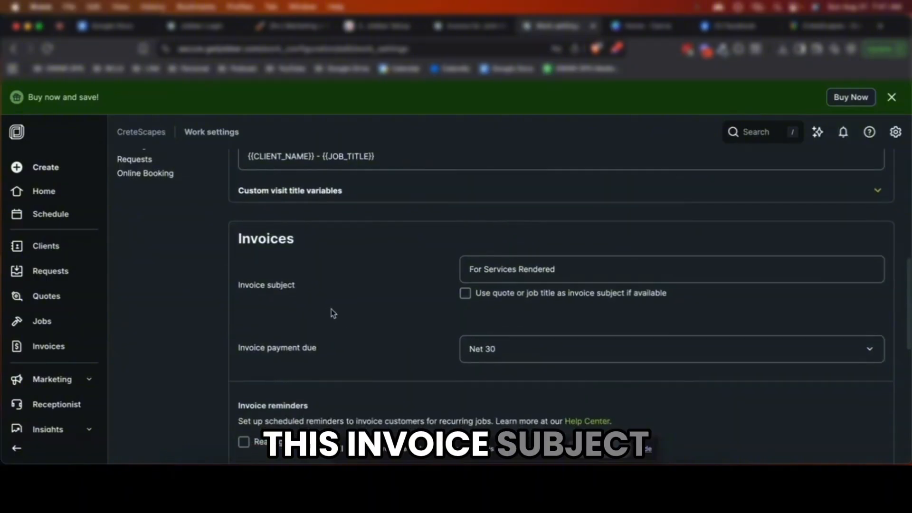
triple_click(504, 269)
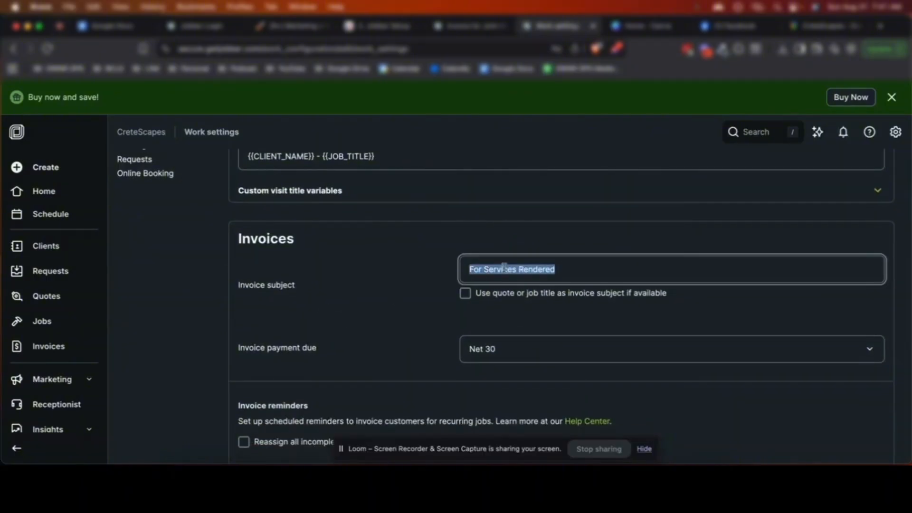
left_click(465, 293)
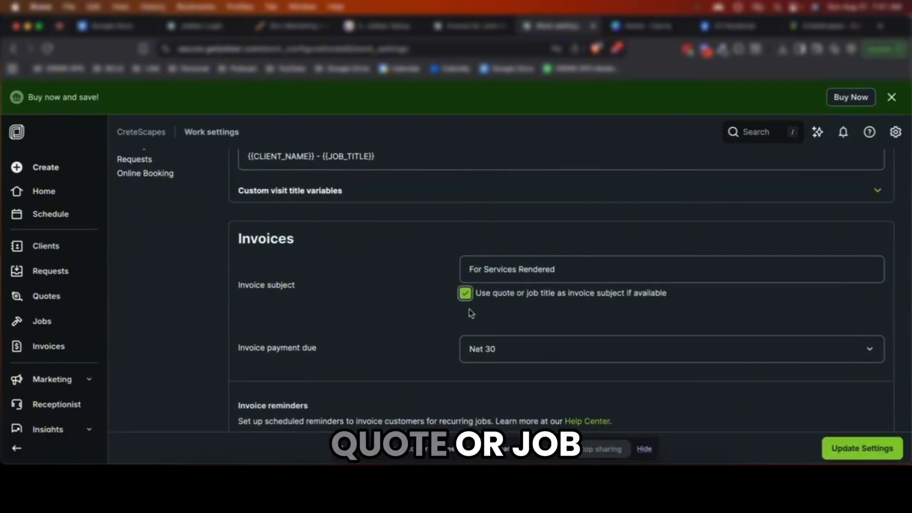
scroll(471, 313, "down", 2)
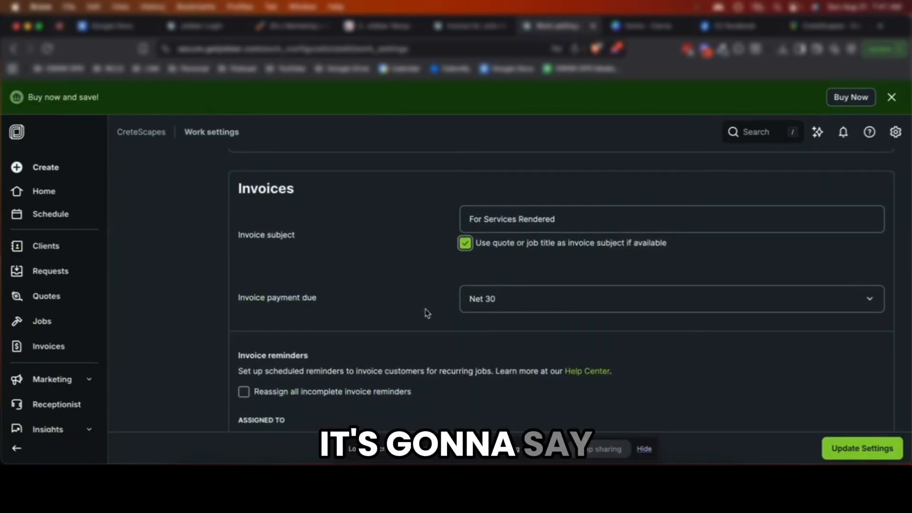
scroll(425, 312, "down", 1)
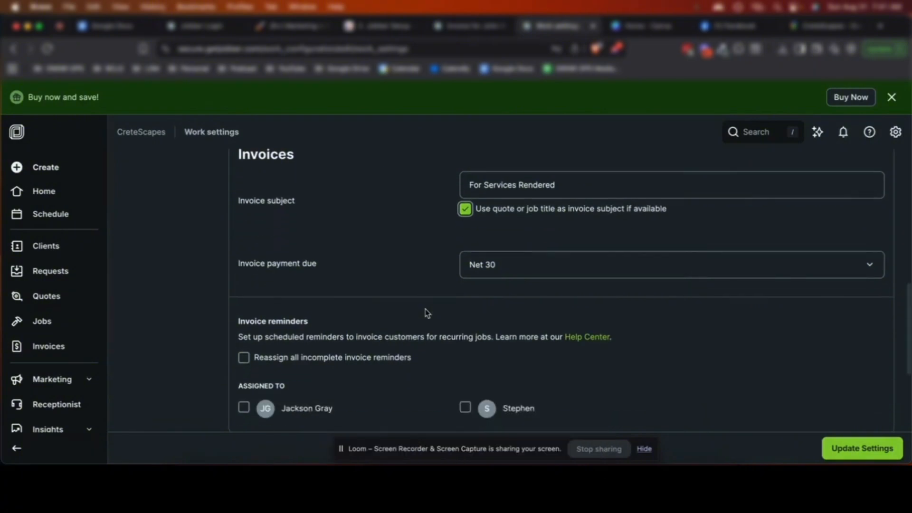
left_click(529, 265)
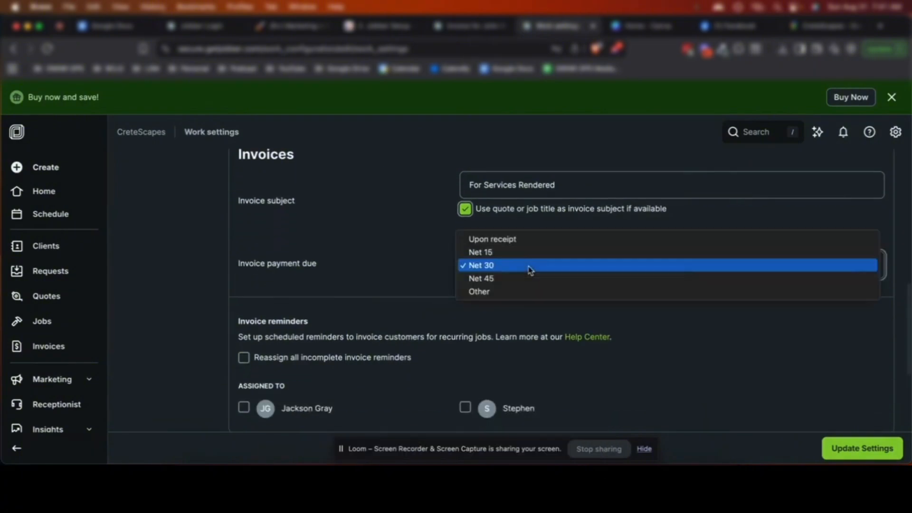
left_click(528, 241)
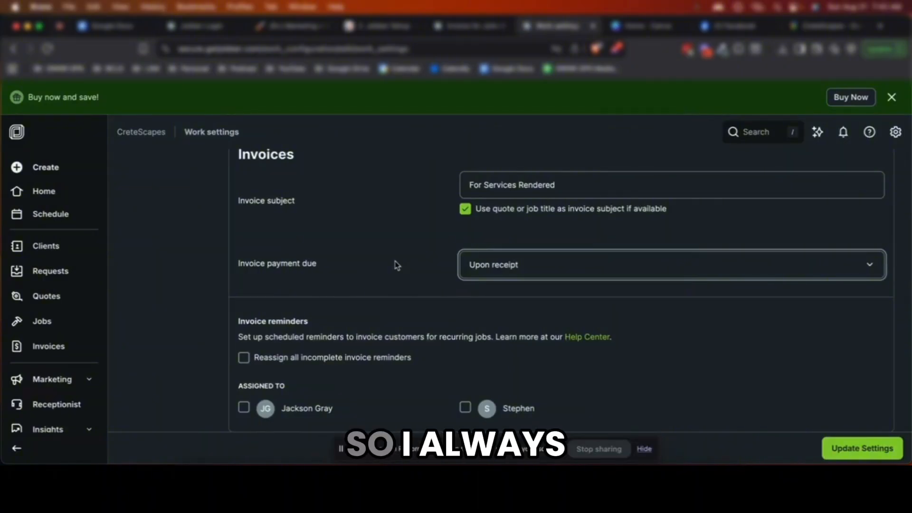
Reassign all incomplete invoice reminders and save the updated work settings
scroll(401, 266, "down", 1)
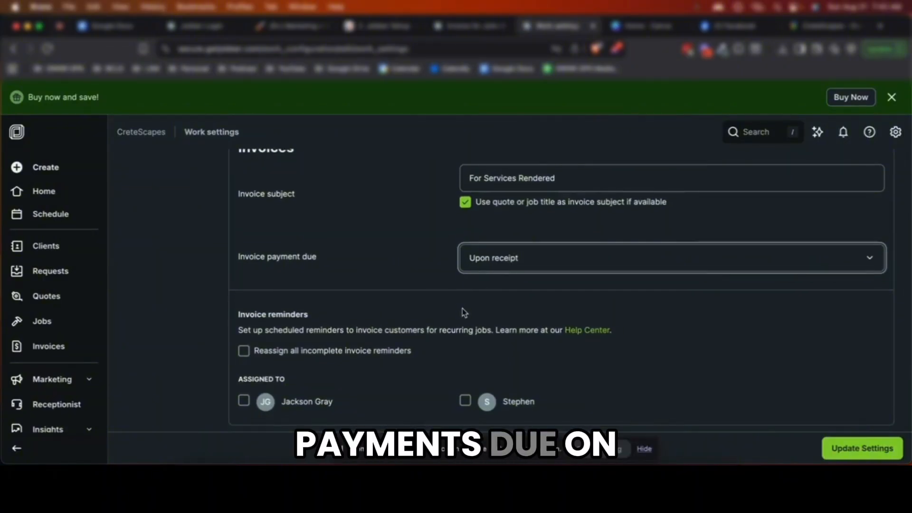
scroll(463, 309, "down", 2)
scroll(319, 322, "down", 2)
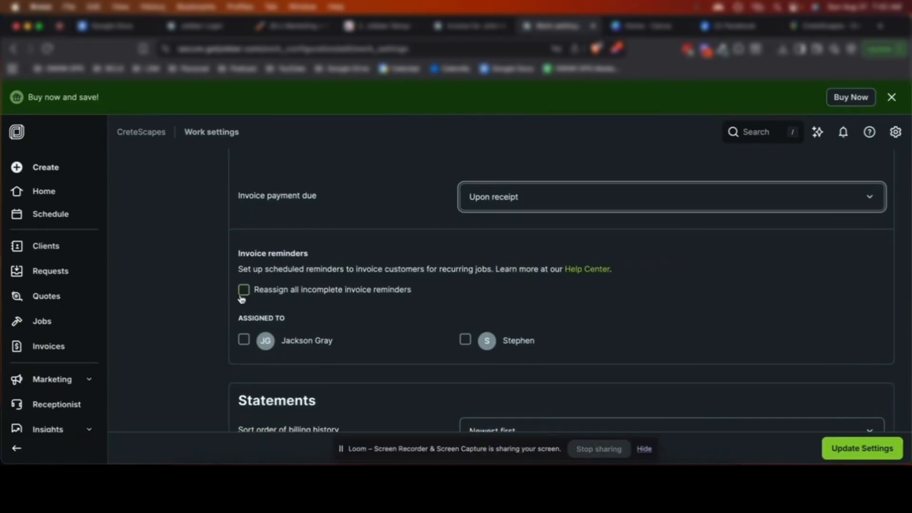
scroll(241, 297, "down", 1)
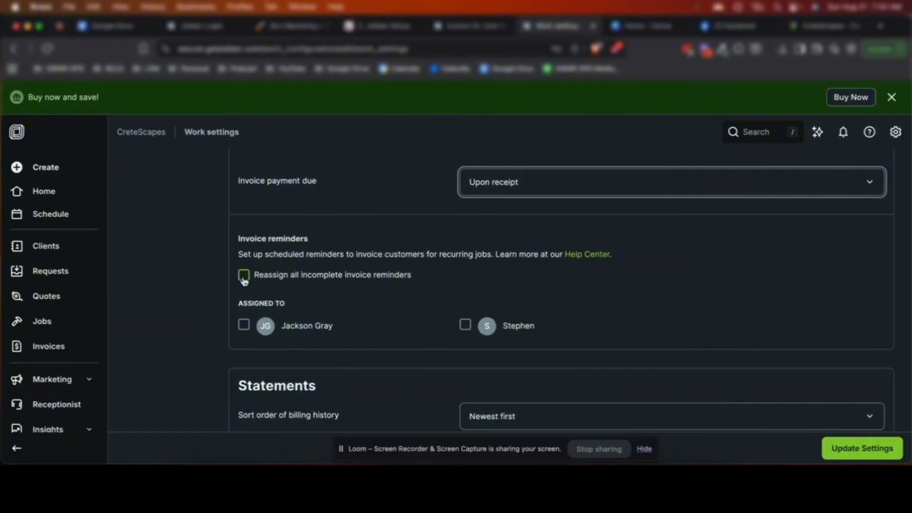
left_click(243, 280)
scroll(366, 292, "down", 2)
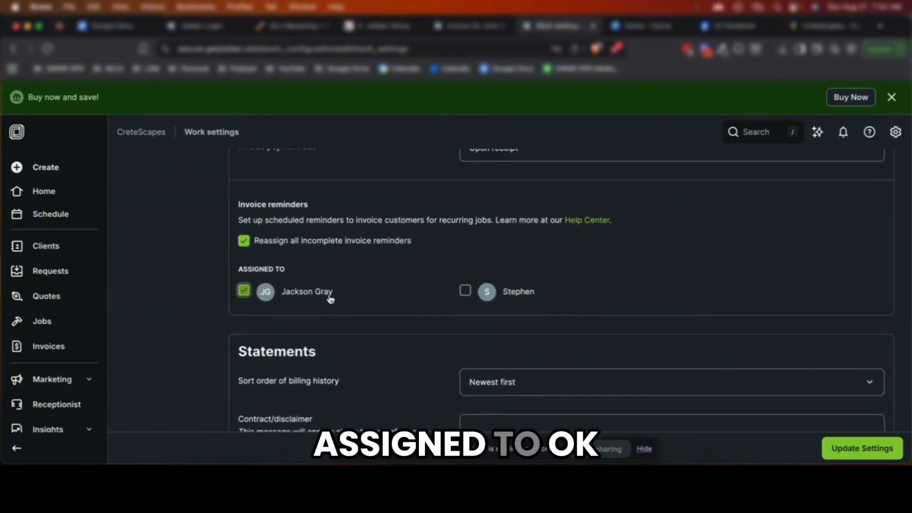
scroll(352, 299, "down", 6)
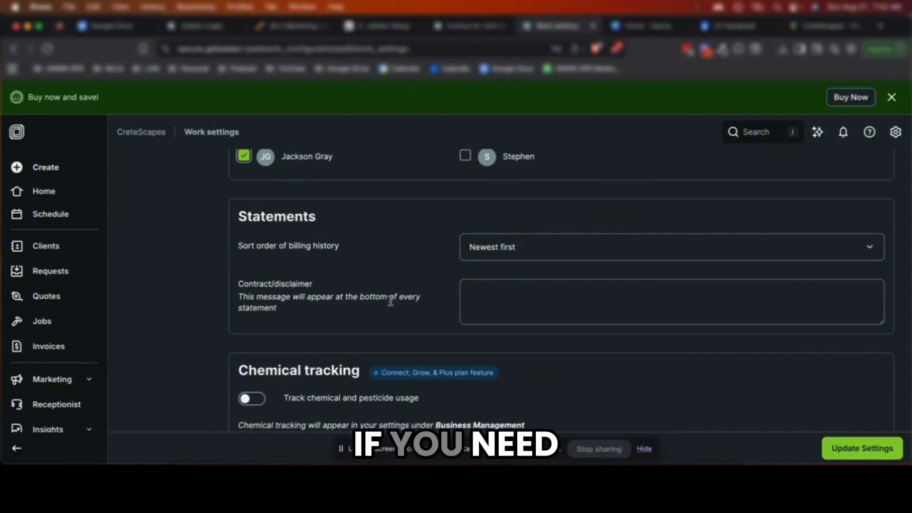
scroll(494, 297, "down", 1)
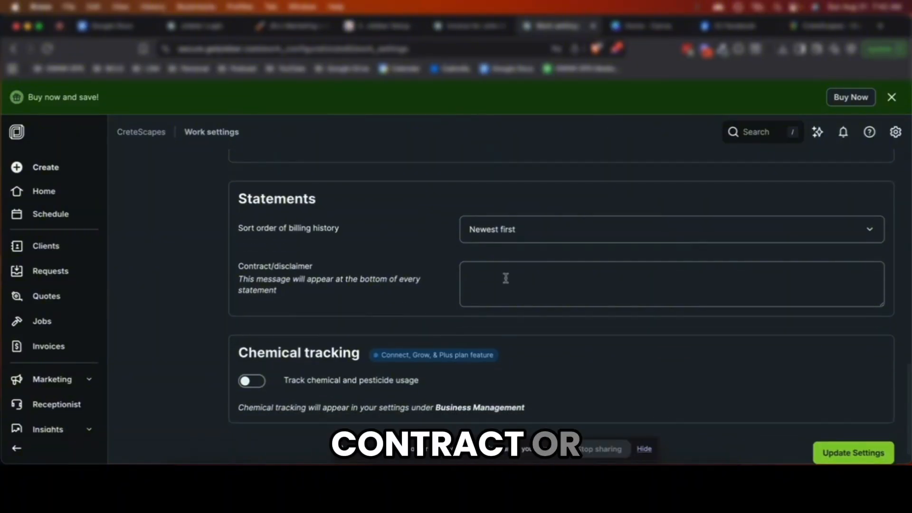
scroll(510, 281, "down", 1)
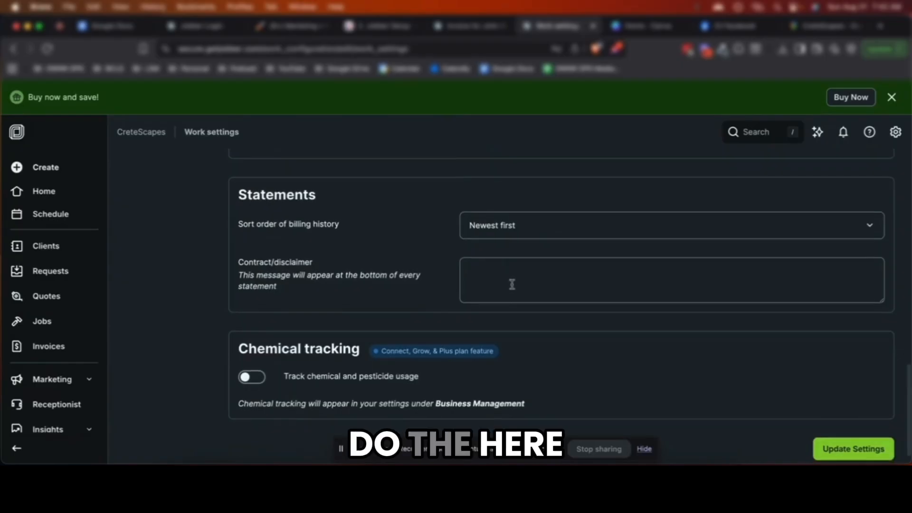
scroll(512, 284, "down", 1)
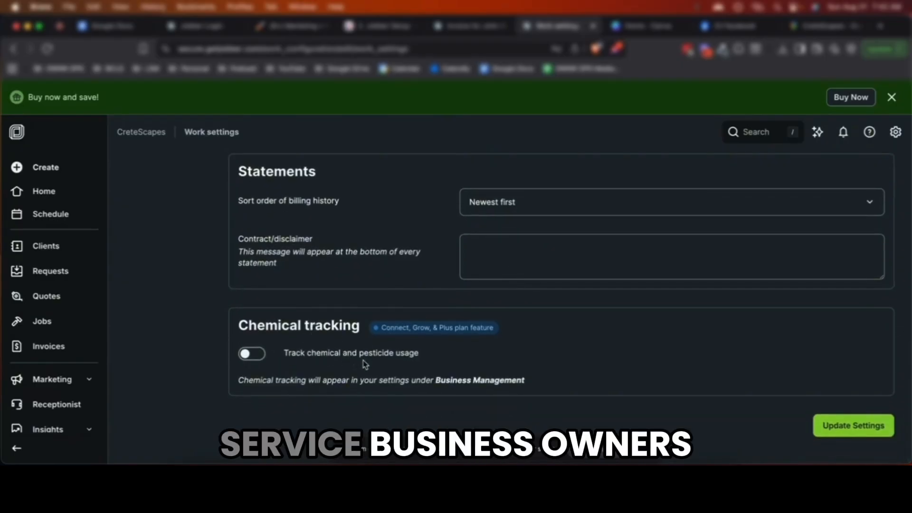
left_click(823, 426)
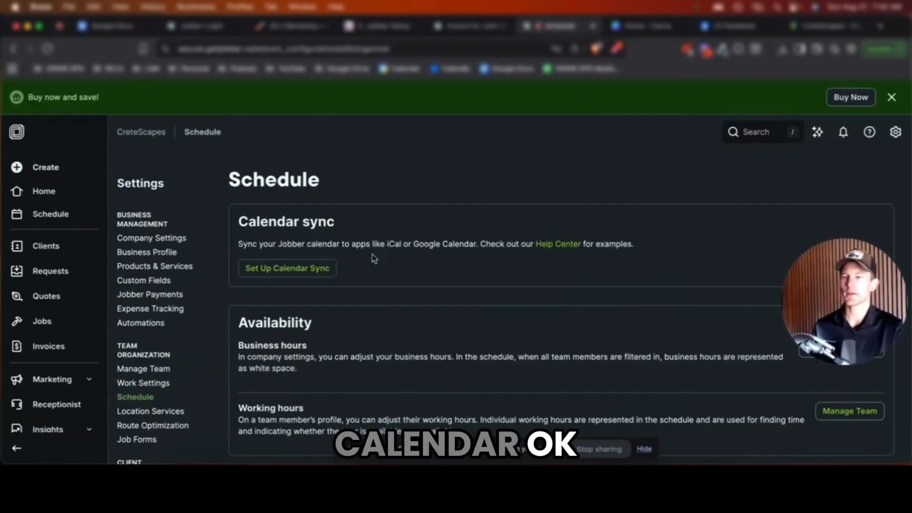
Look at Calendar Sync setup and close it without changes
left_click(301, 268)
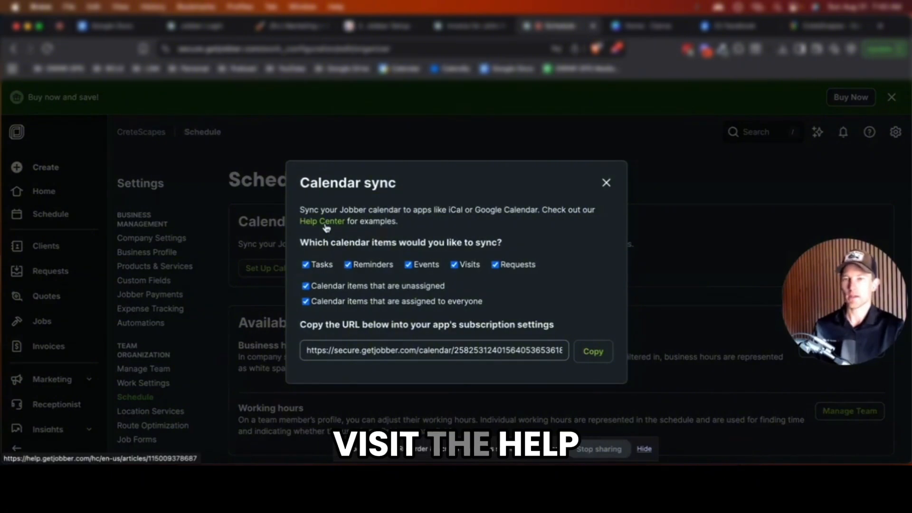
left_click(606, 183)
scroll(437, 248, "down", 5)
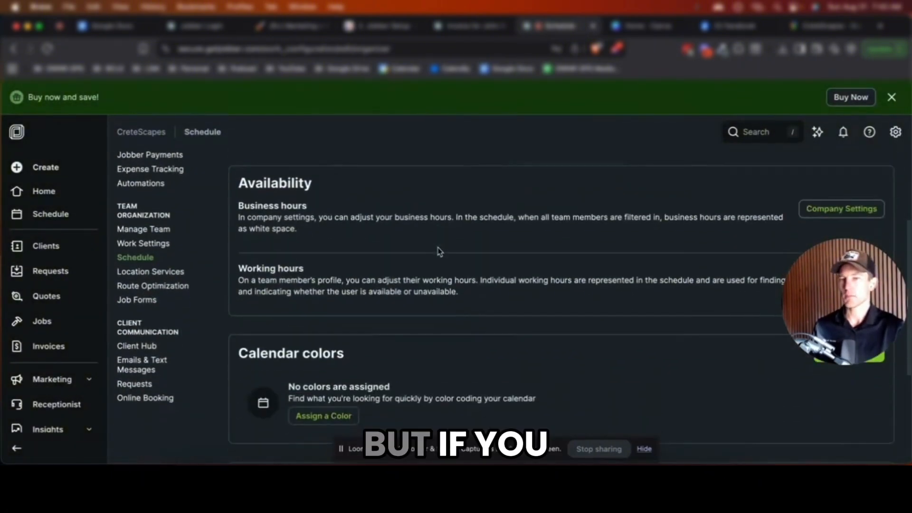
scroll(428, 250, "down", 1)
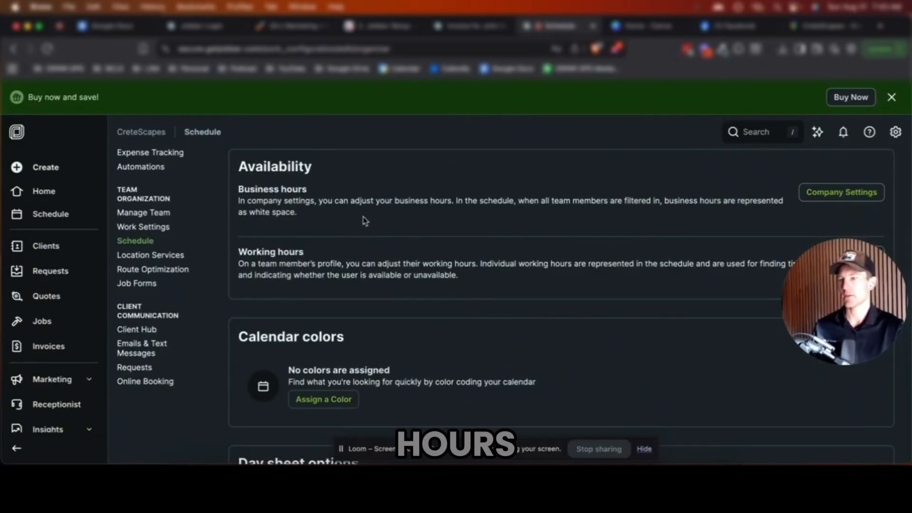
scroll(366, 228, "down", 2)
scroll(375, 247, "down", 5)
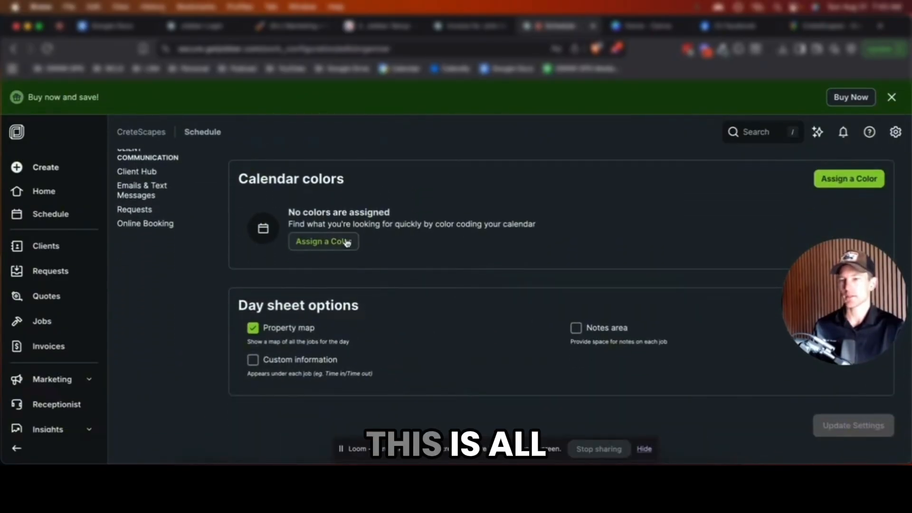
scroll(341, 242, "up", 3)
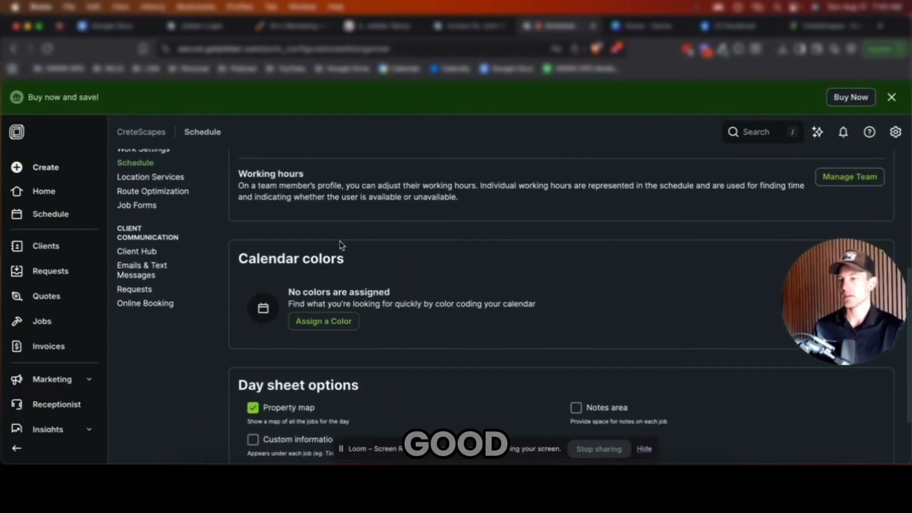
Add a Notes area to each job on day sheets, save, then go to Location Services
left_click(576, 407)
scroll(548, 366, "down", 3)
left_click(852, 427)
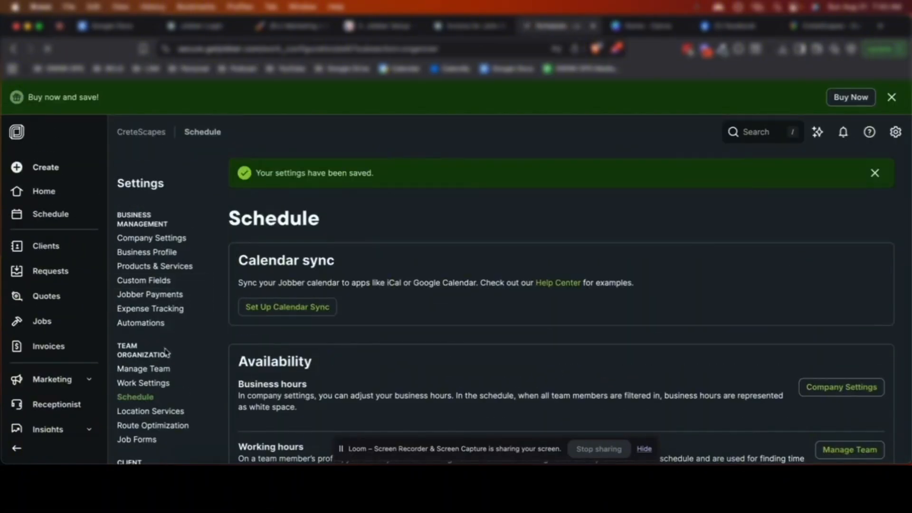
scroll(165, 352, "down", 2)
left_click(176, 347)
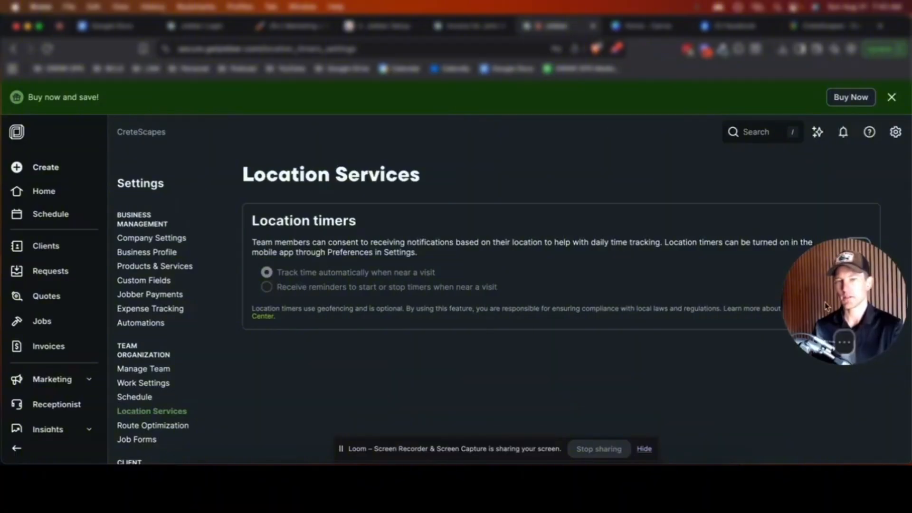
Scroll past location timers and Route Optimization, leaving both off, to the Job Forms page
scroll(598, 313, "down", 1)
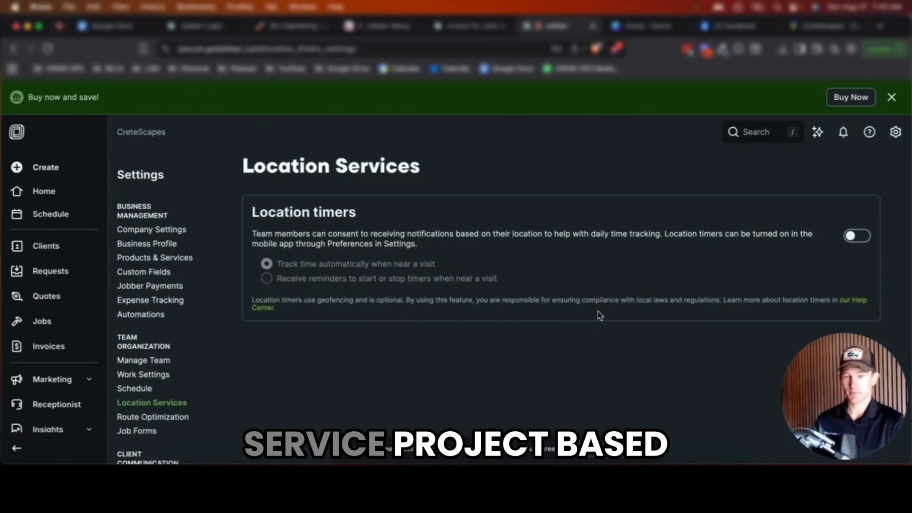
scroll(328, 272, "down", 2)
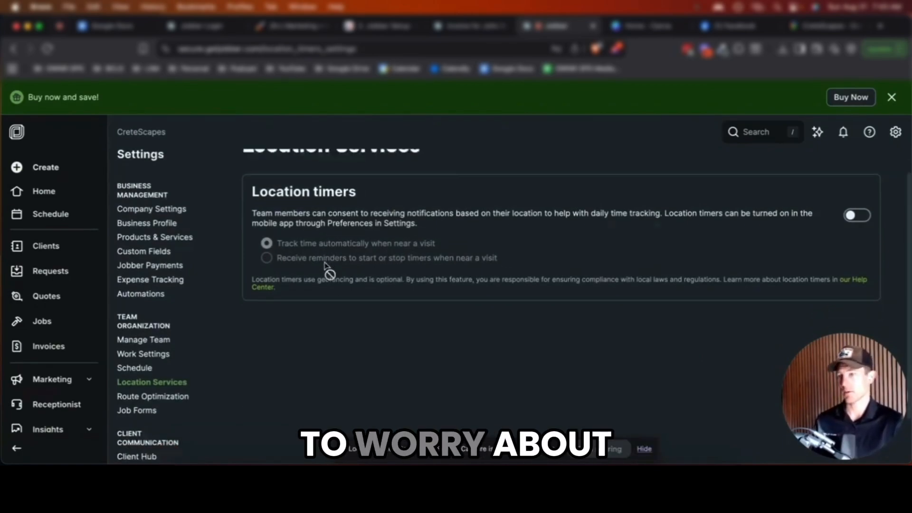
scroll(328, 272, "down", 2)
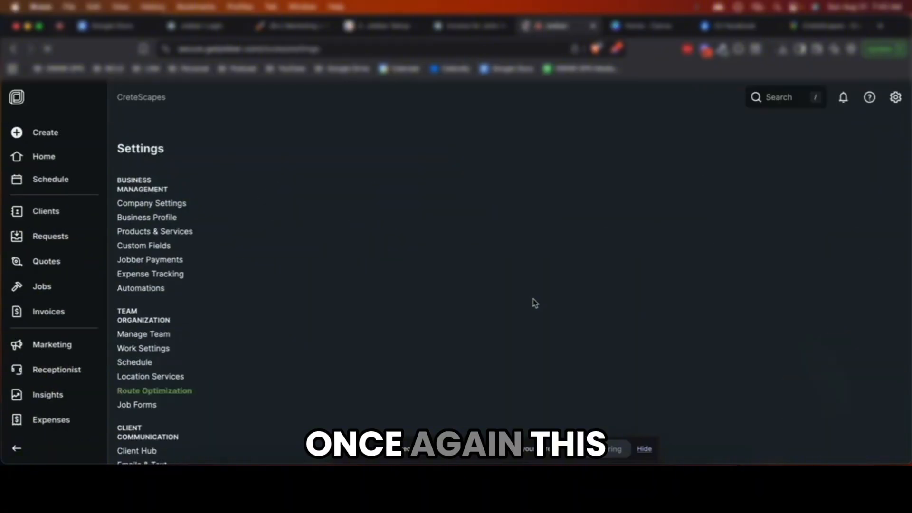
scroll(526, 312, "down", 4)
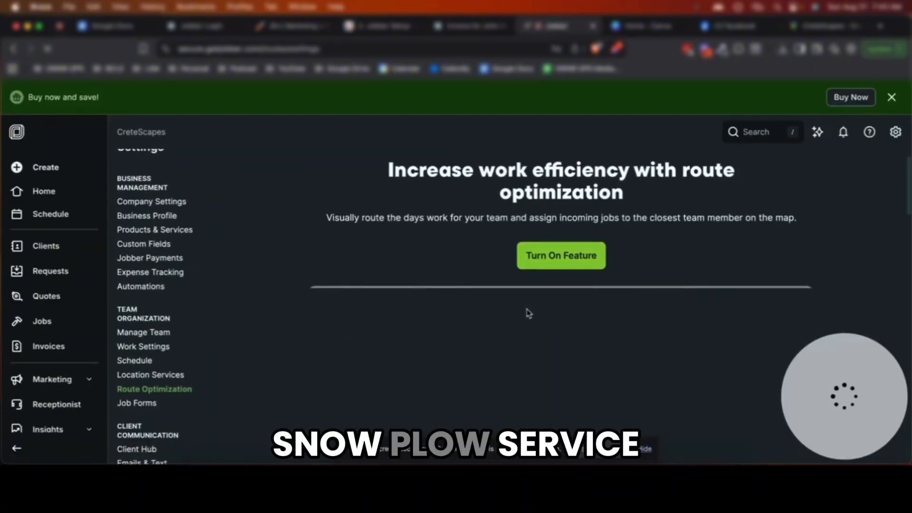
scroll(482, 310, "down", 1)
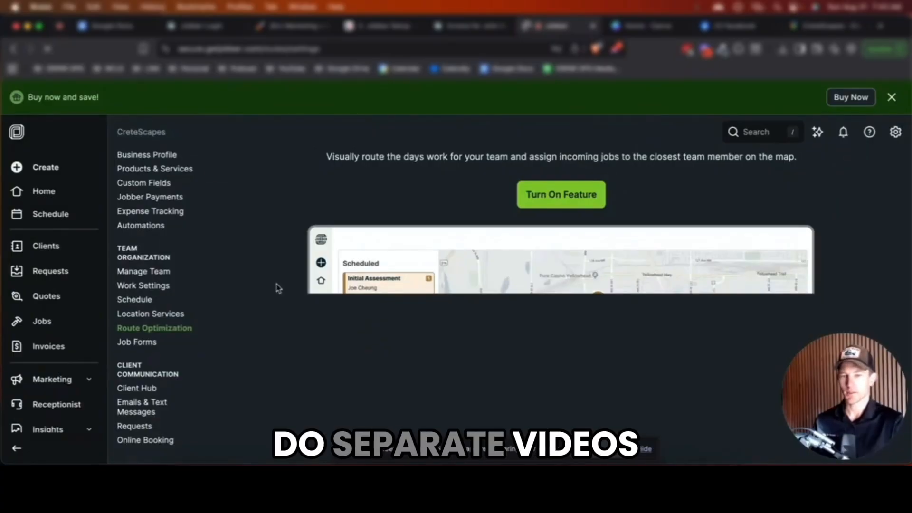
scroll(186, 306, "down", 2)
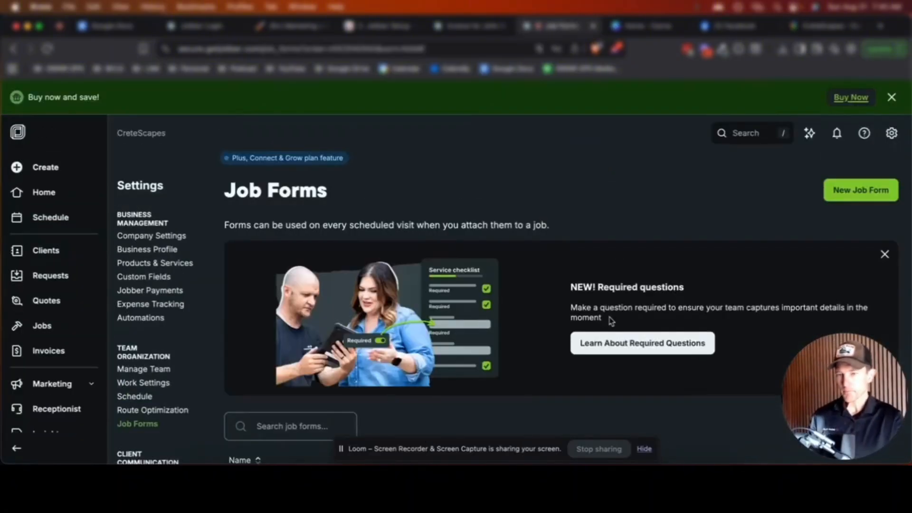
Review the Job Forms page without adding a form, then go to the Client hub settings
scroll(618, 313, "down", 3)
scroll(647, 291, "down", 1)
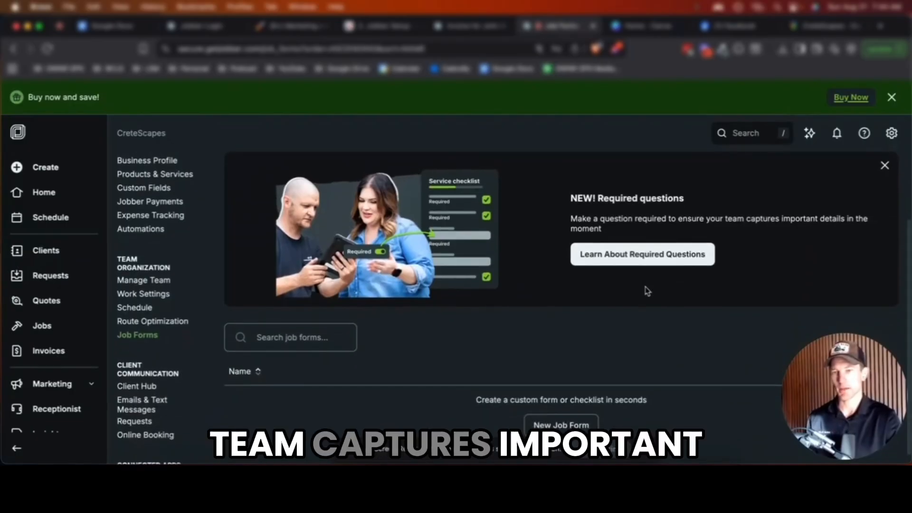
scroll(647, 293, "down", 1)
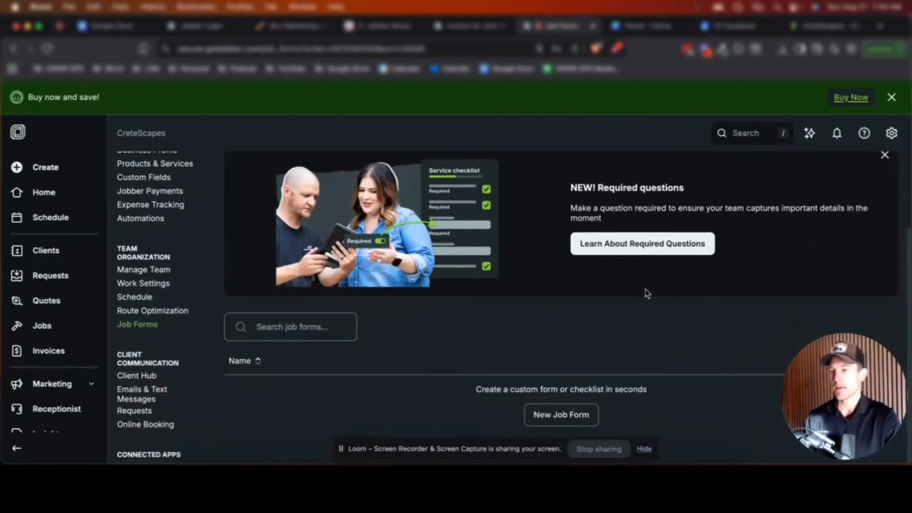
scroll(592, 359, "up", 3)
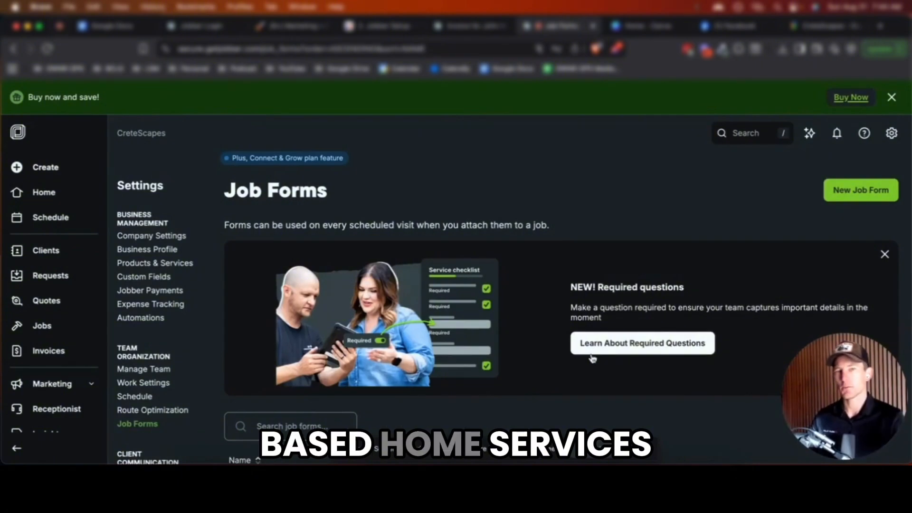
scroll(499, 342, "down", 4)
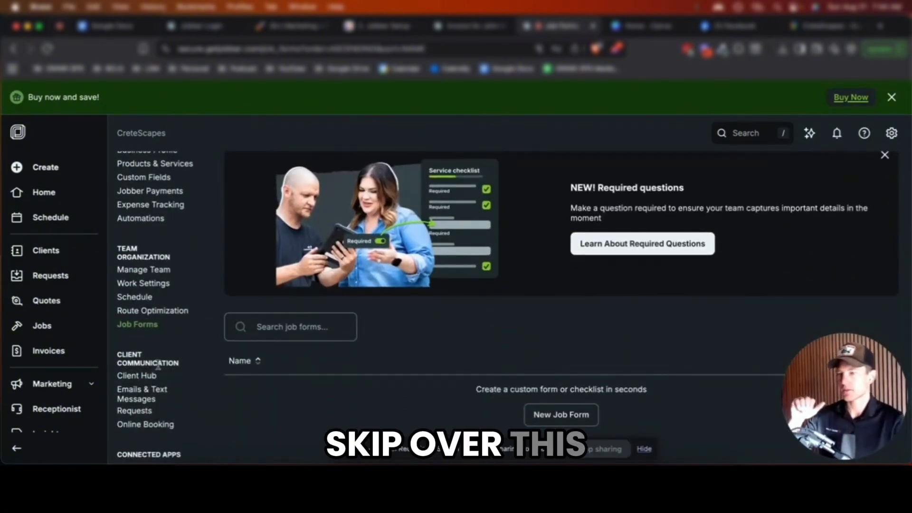
left_click(138, 375)
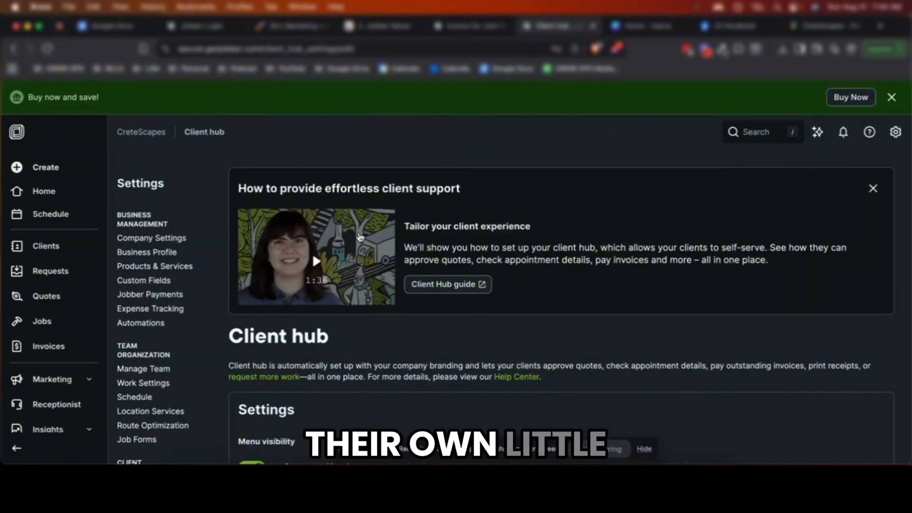
scroll(413, 261, "down", 1)
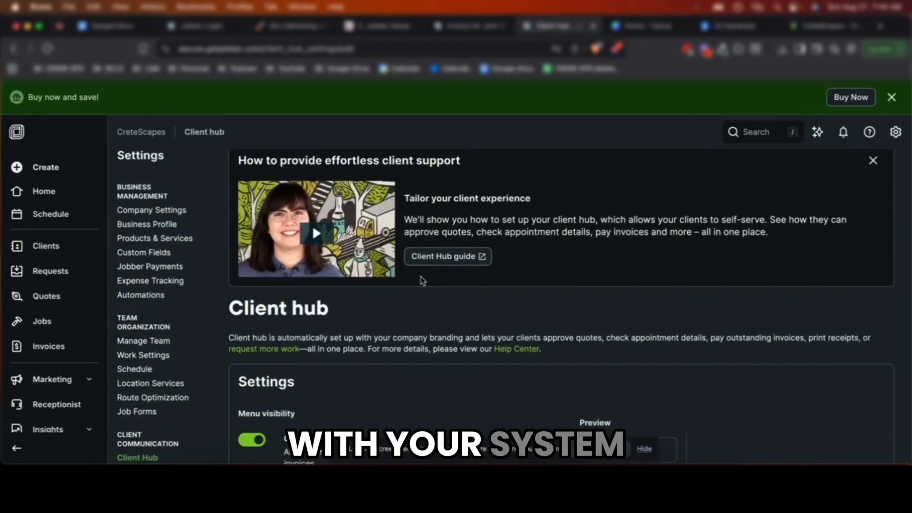
scroll(423, 281, "down", 2)
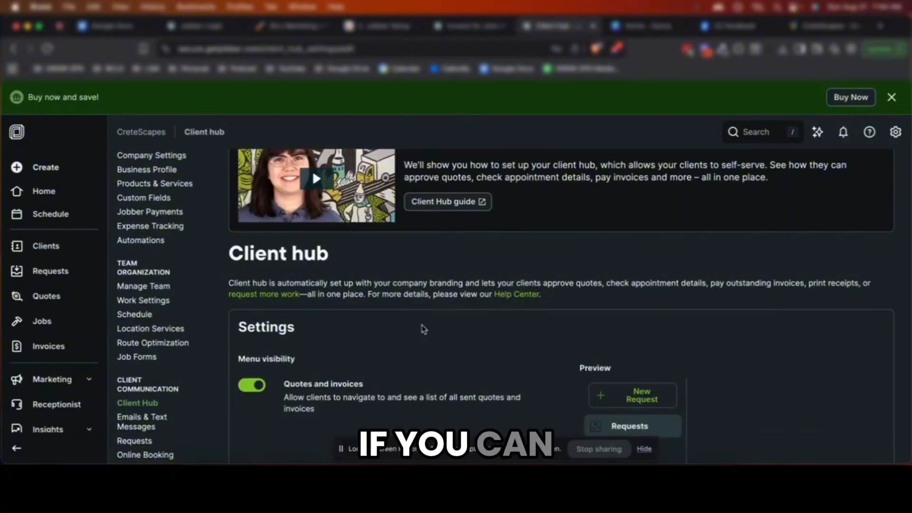
scroll(437, 343, "down", 2)
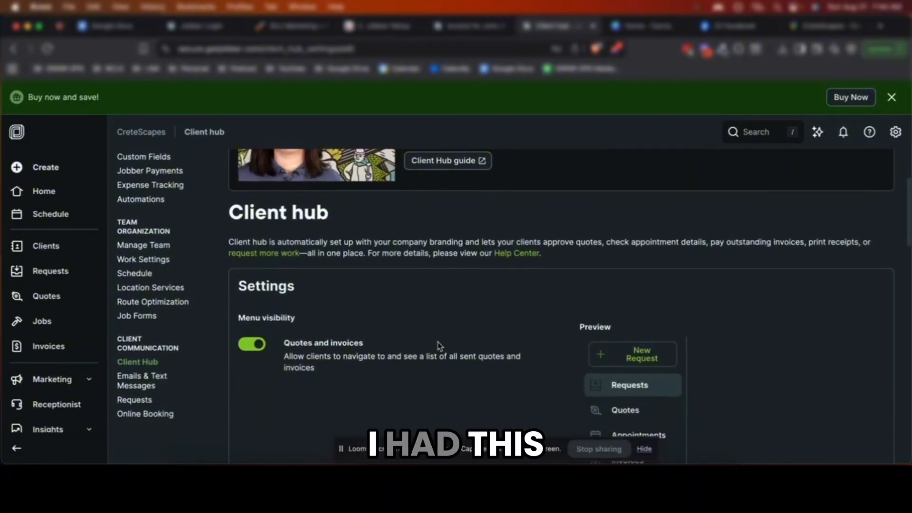
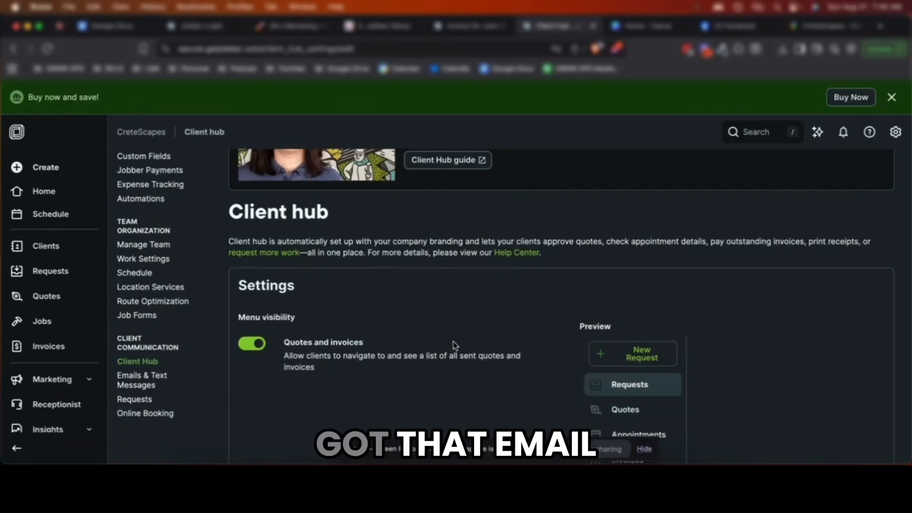
Switch off Show scheduled time under Client hub Appointments, leaving client referrals enabled
scroll(454, 344, "down", 2)
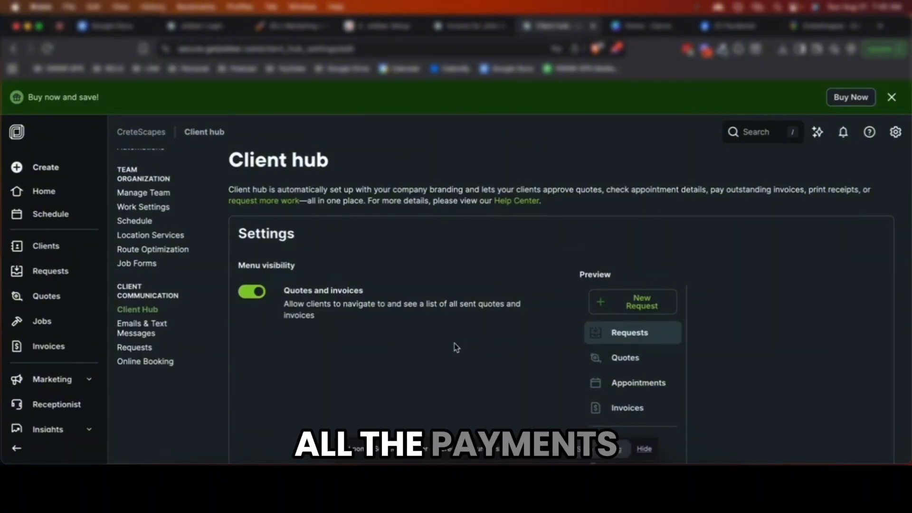
scroll(455, 343, "down", 4)
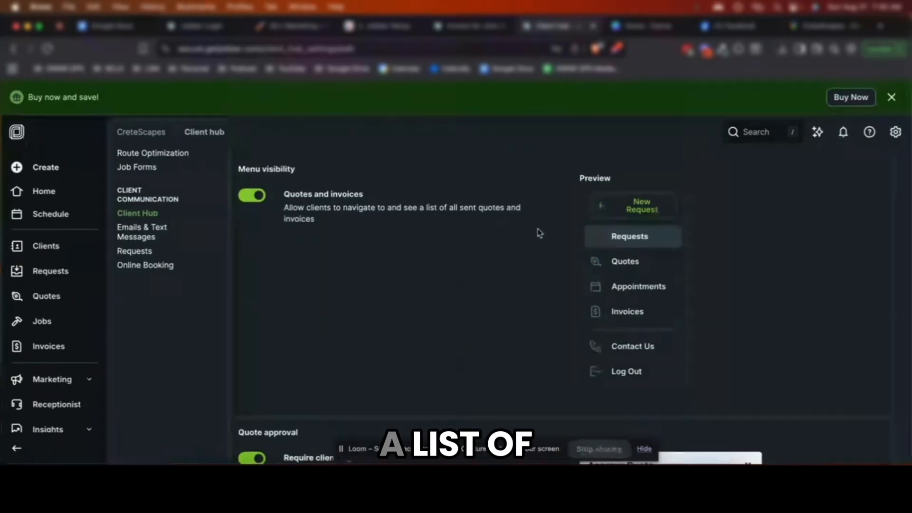
scroll(605, 265, "down", 3)
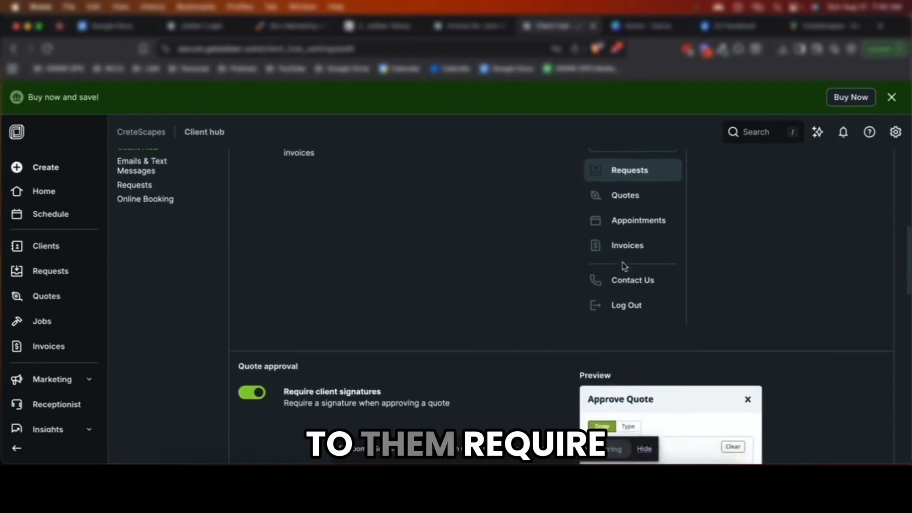
scroll(624, 266, "down", 8)
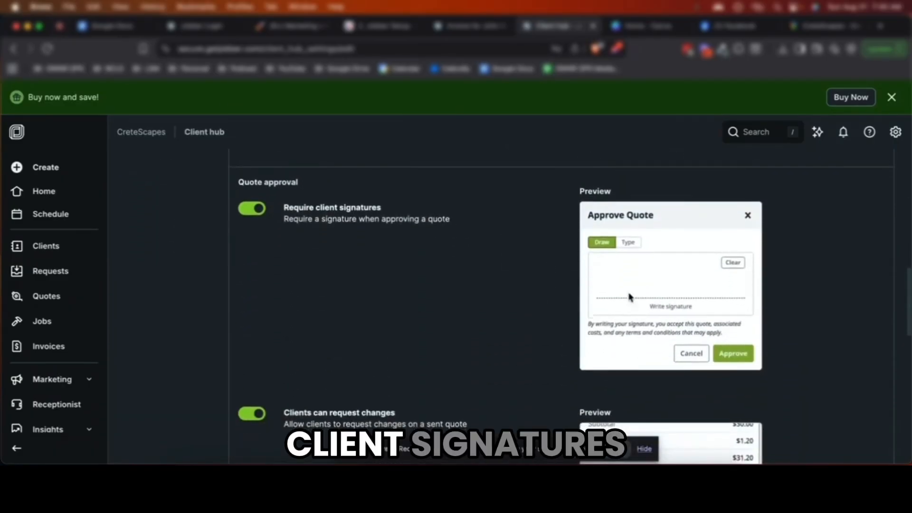
scroll(679, 345, "down", 2)
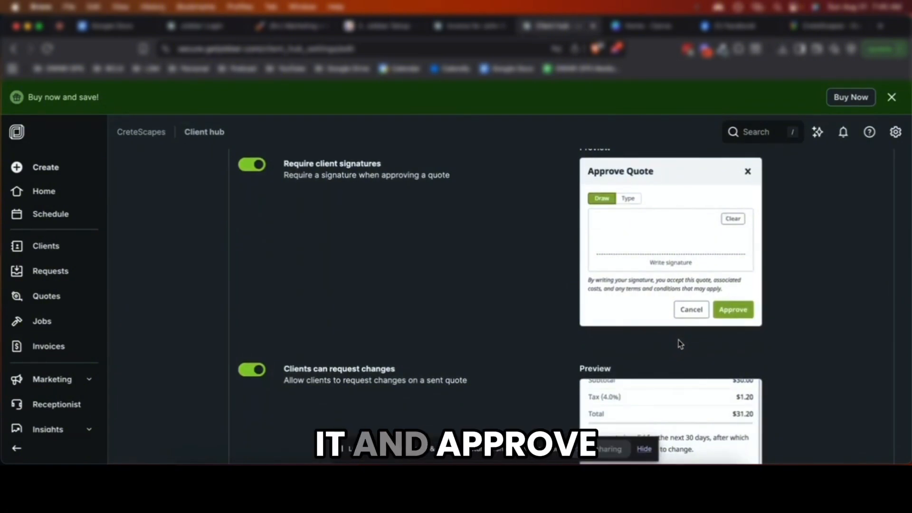
scroll(675, 341, "down", 2)
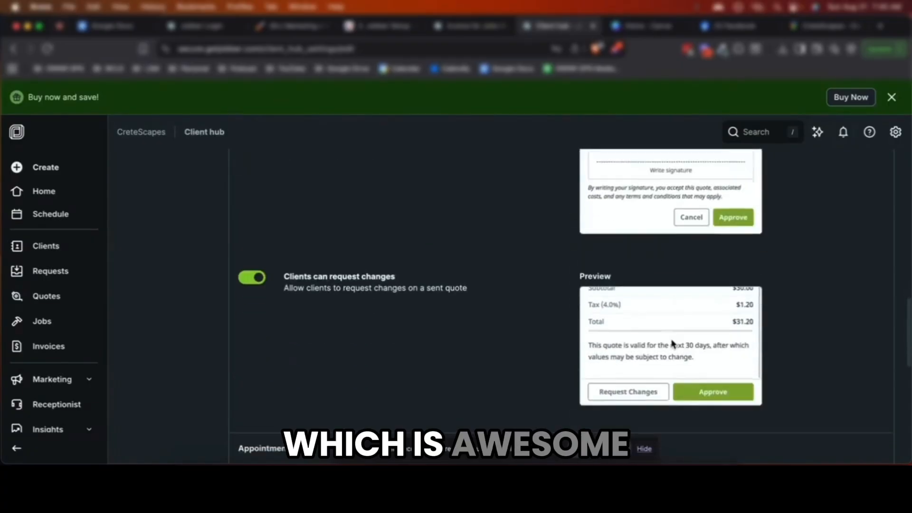
scroll(674, 343, "down", 2)
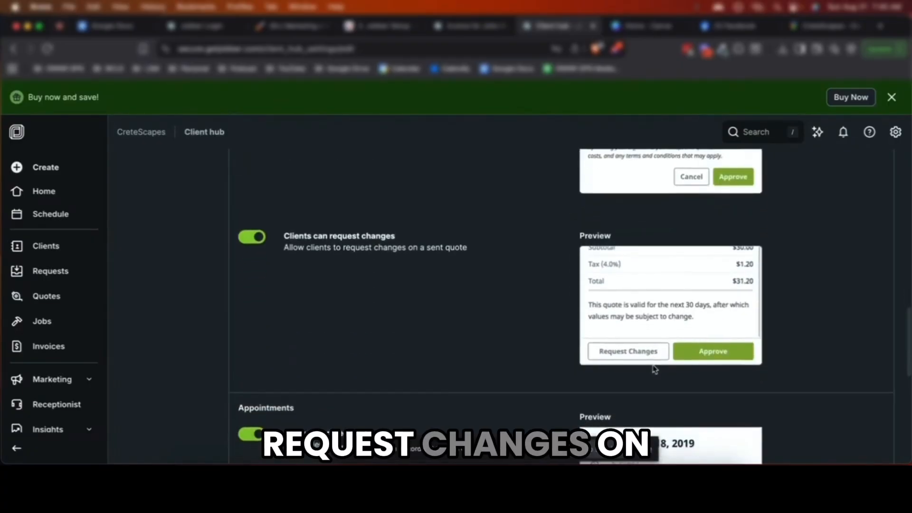
scroll(655, 369, "down", 1)
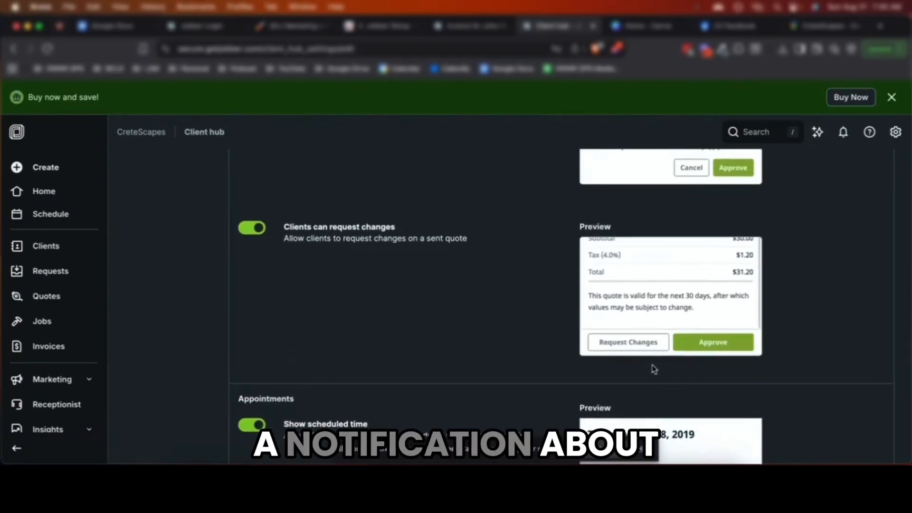
scroll(655, 369, "down", 3)
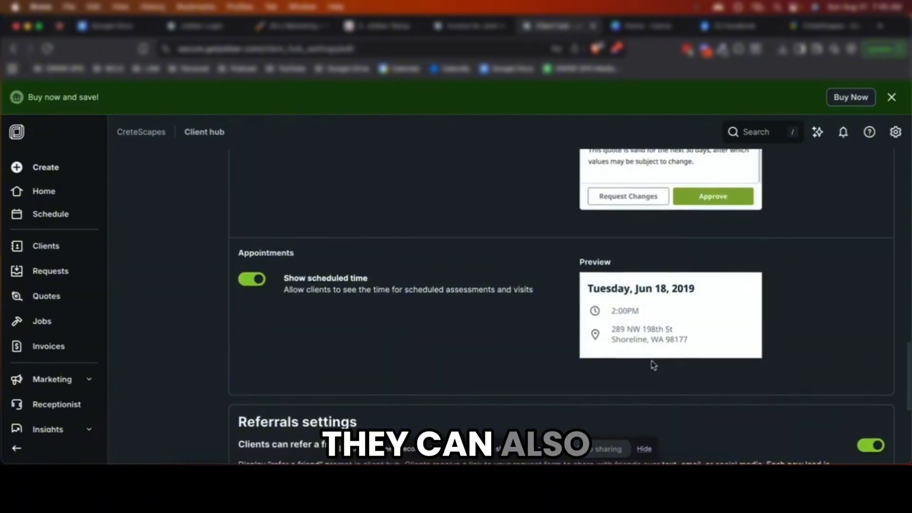
left_click(259, 284)
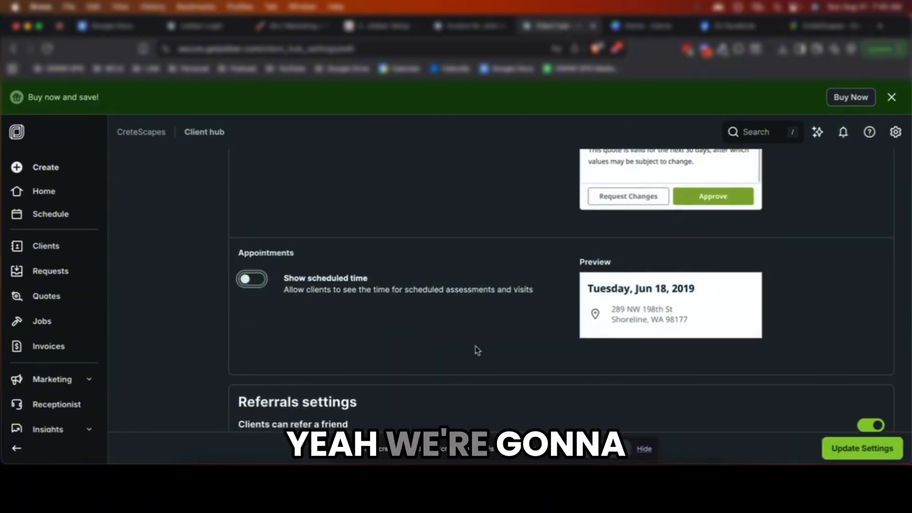
scroll(504, 357, "down", 1)
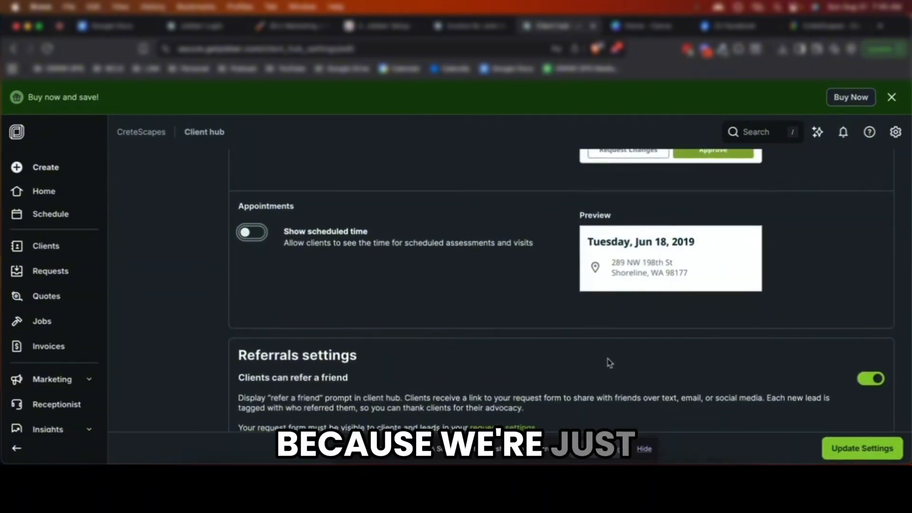
scroll(469, 310, "down", 3)
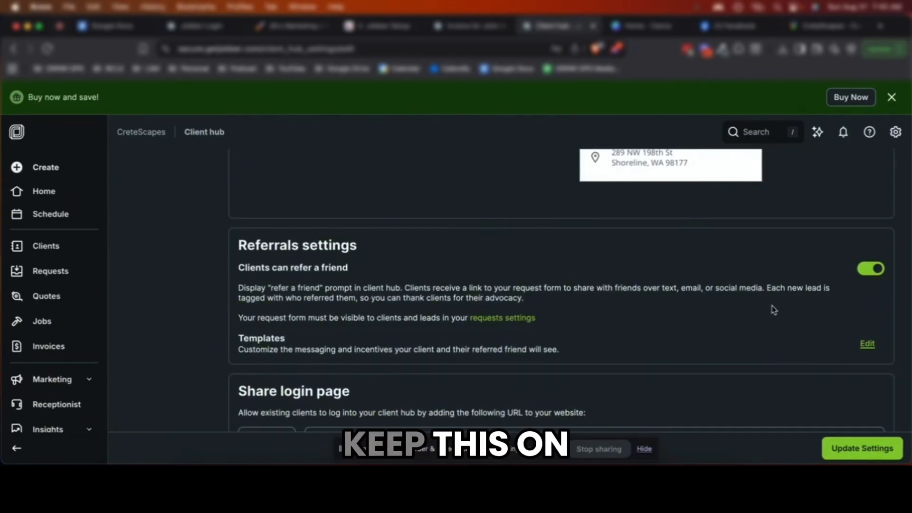
scroll(786, 308, "down", 2)
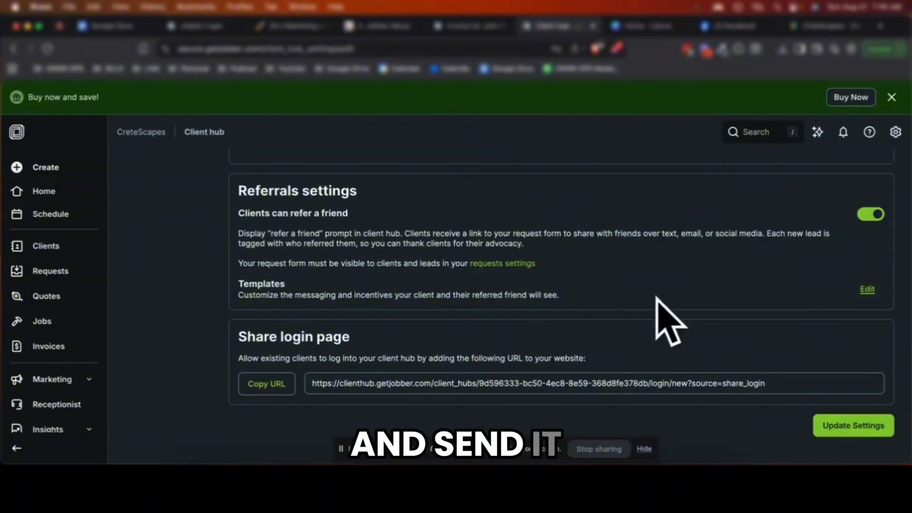
Save the referral message template, copy the client hub login page URL, and update settings
left_click(867, 290)
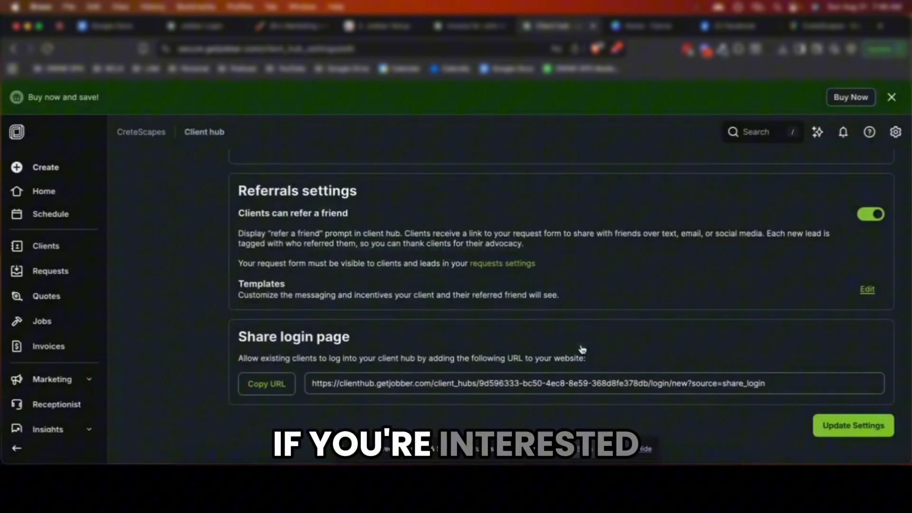
left_click(594, 342)
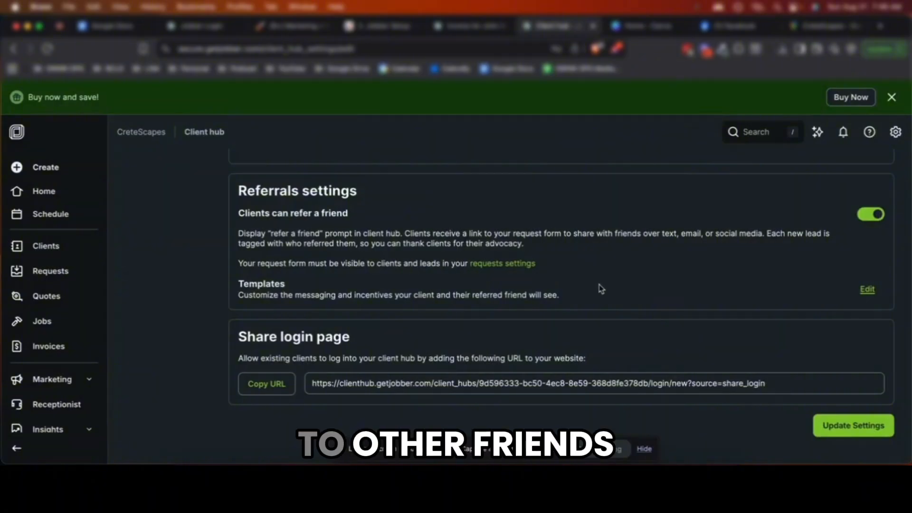
triple_click(363, 357)
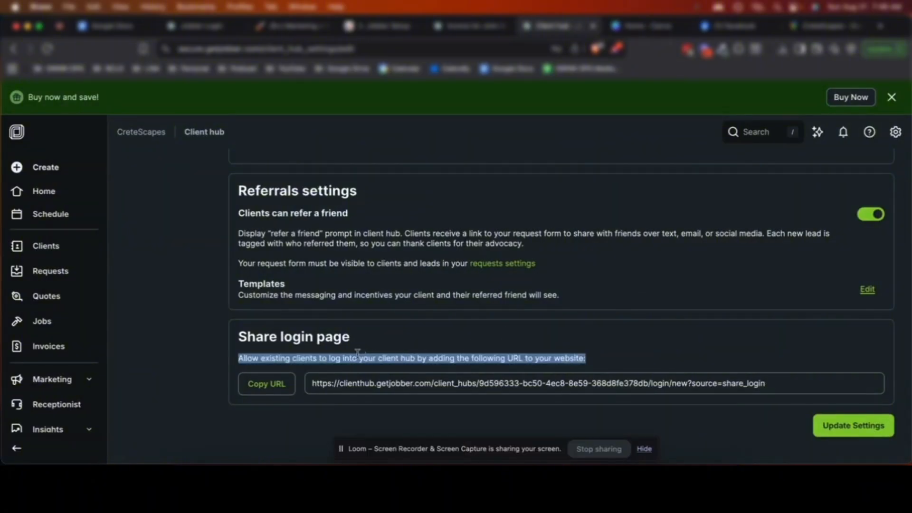
left_click_drag(384, 362, 611, 365)
left_click(611, 365)
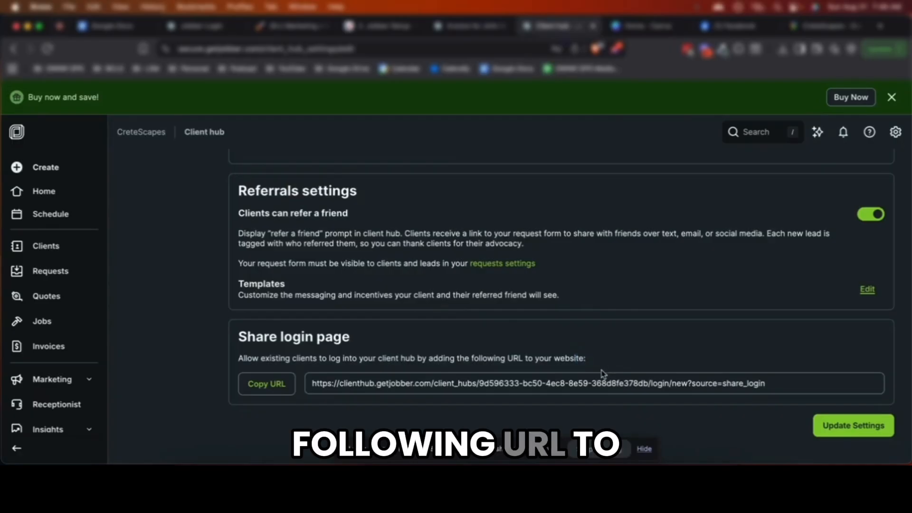
left_click(281, 394)
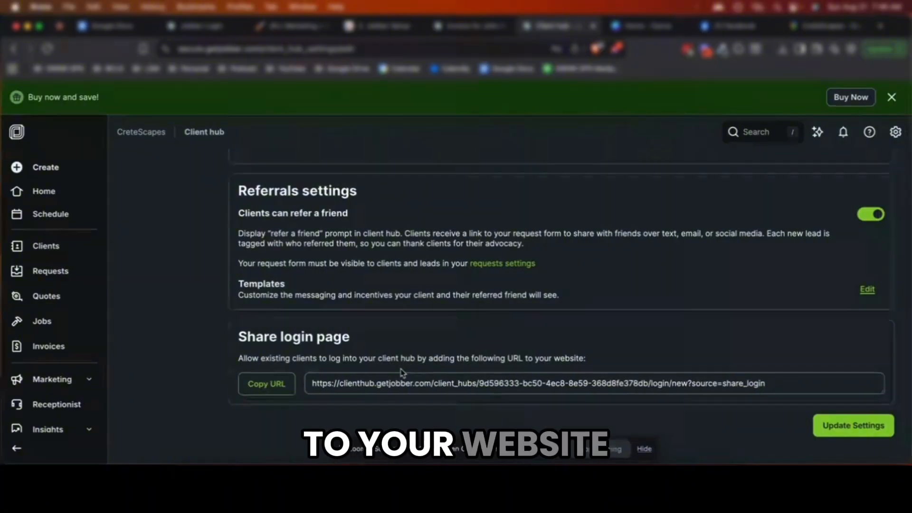
left_click(872, 426)
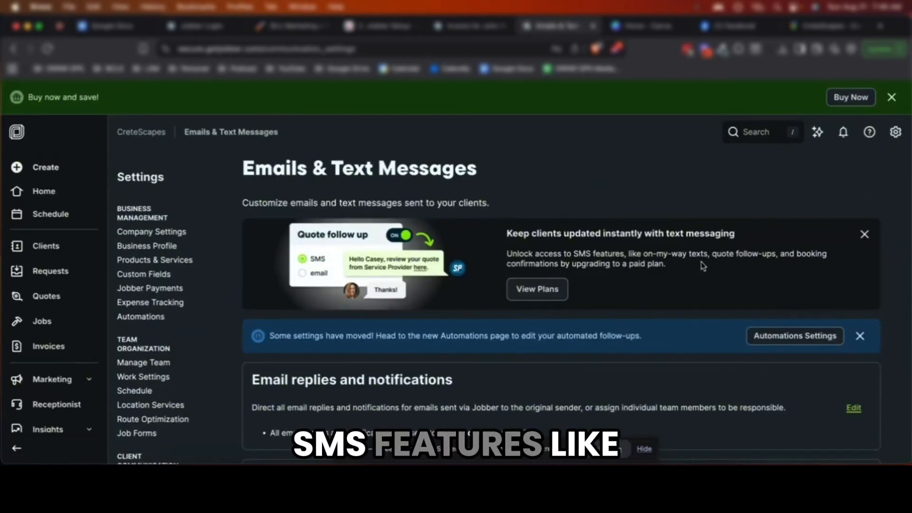
Scroll the Emails & Text Messages page past Requests to the Quotes notification templates
scroll(700, 264, "down", 1)
scroll(699, 263, "up", 1)
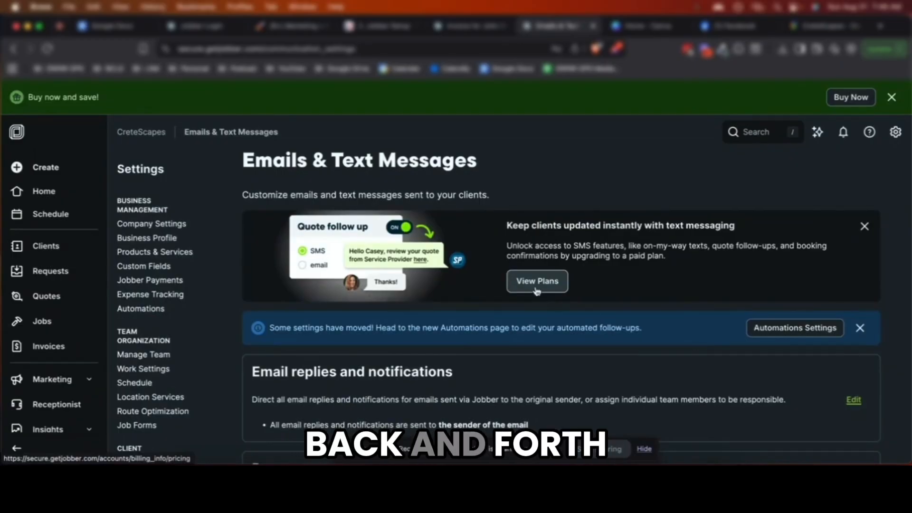
scroll(538, 292, "down", 4)
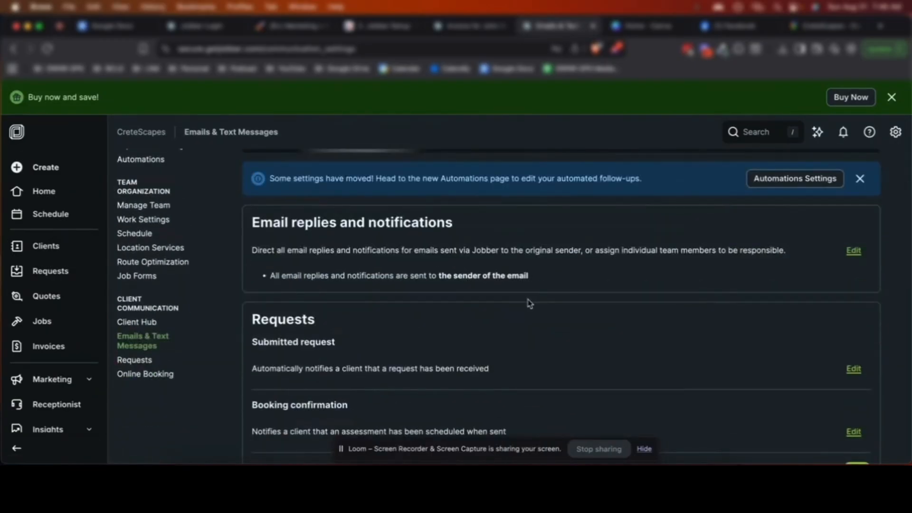
scroll(818, 275, "down", 2)
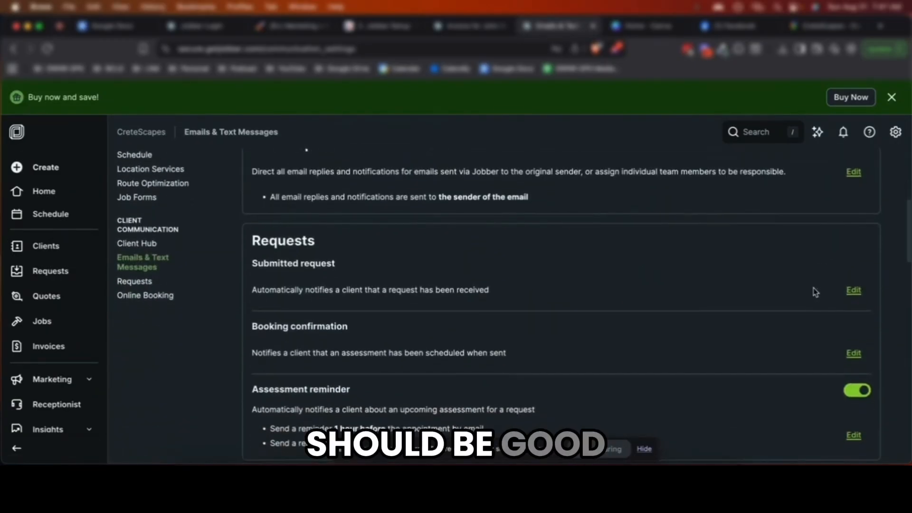
scroll(816, 292, "down", 3)
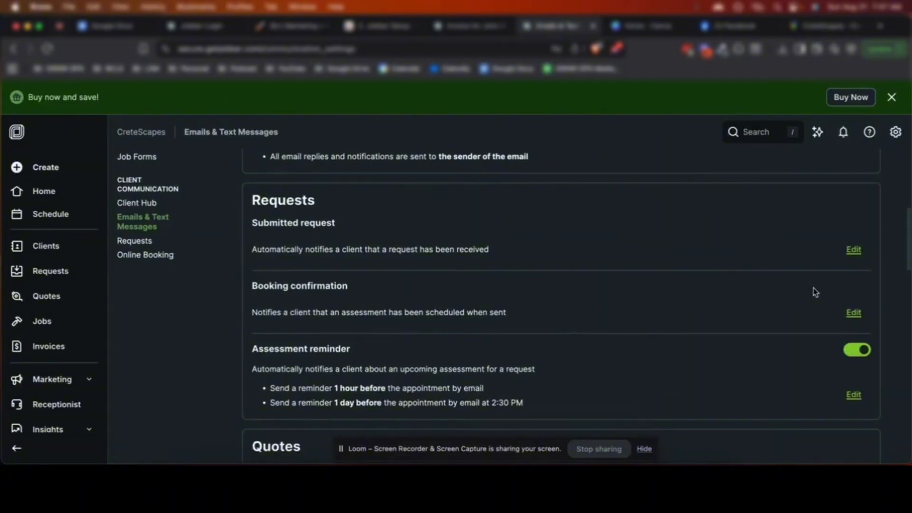
scroll(813, 287, "down", 3)
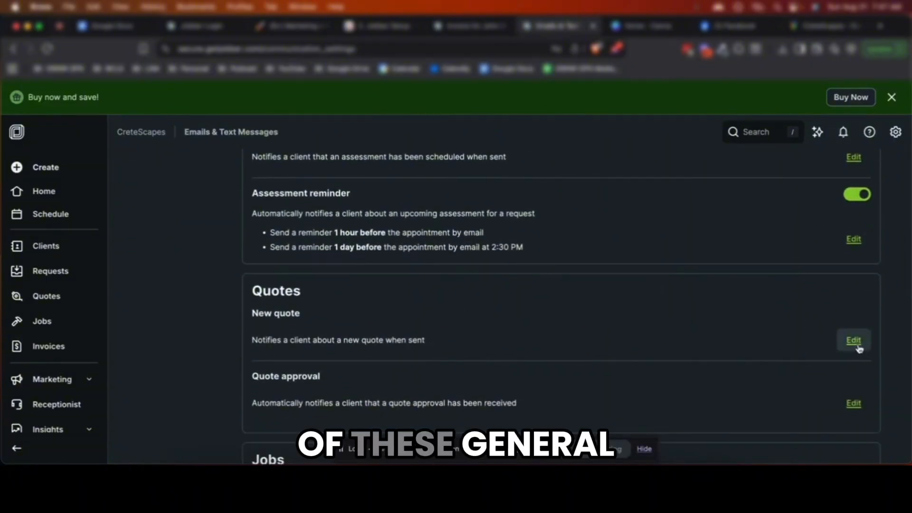
scroll(860, 323, "down", 1)
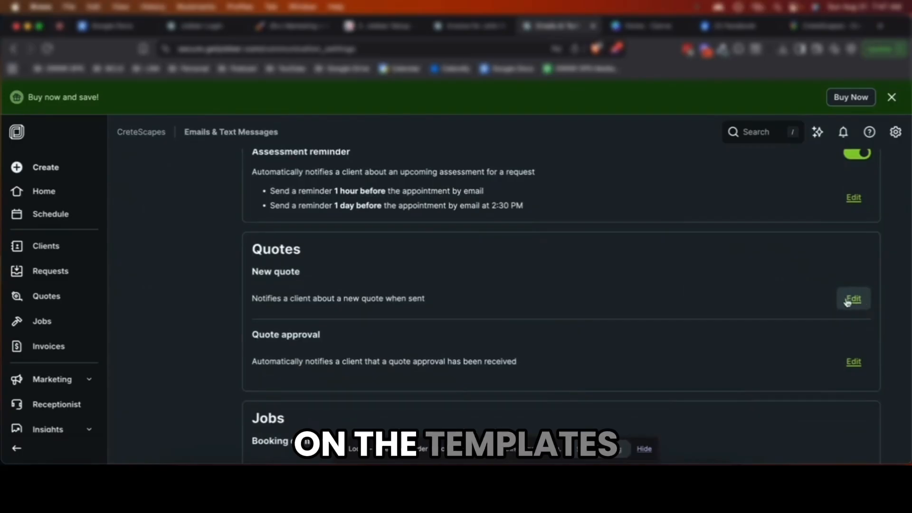
Review and save the New quote and Quote approval email templates without changes
left_click(853, 300)
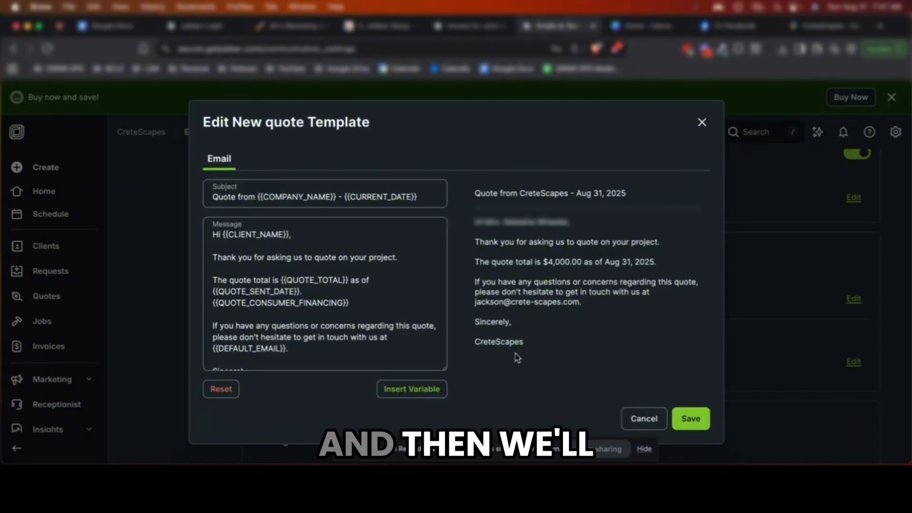
left_click(690, 418)
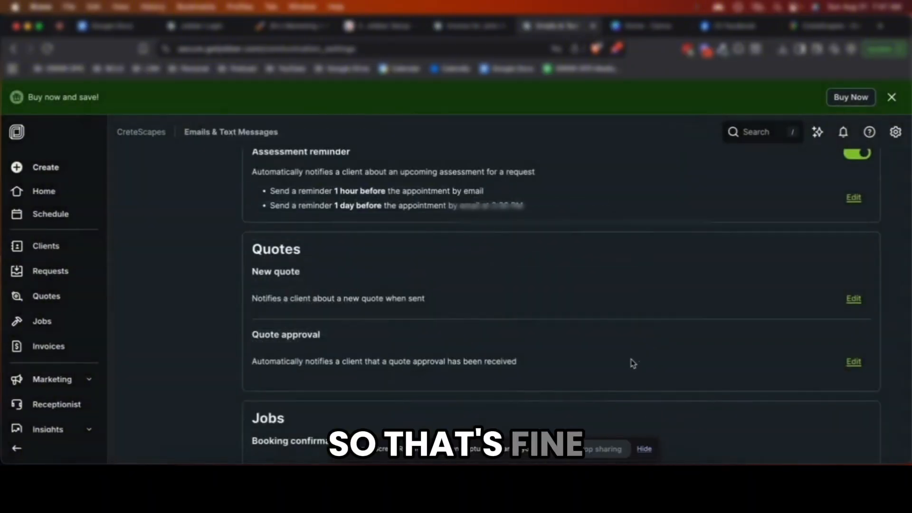
scroll(633, 363, "down", 2)
left_click(853, 306)
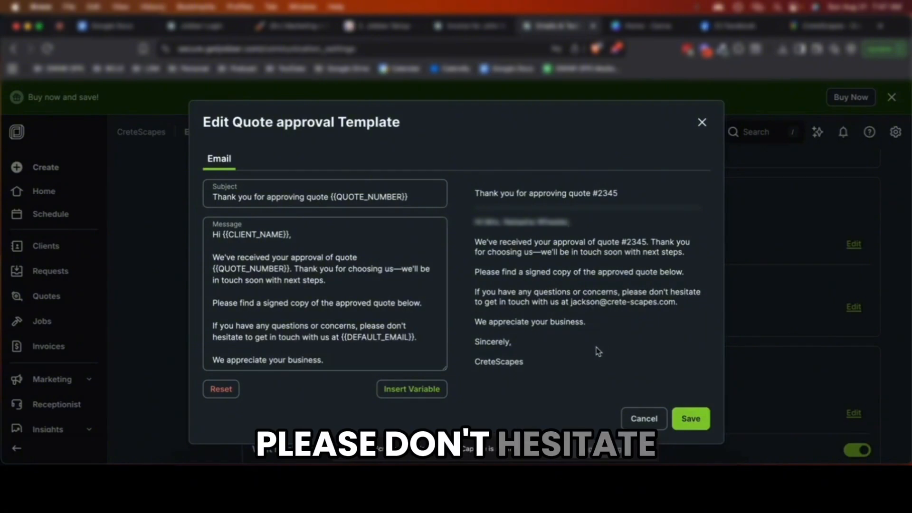
left_click(691, 419)
Review the job Booking confirmation email template, including its estimated arrival time, and close it
scroll(753, 386, "down", 3)
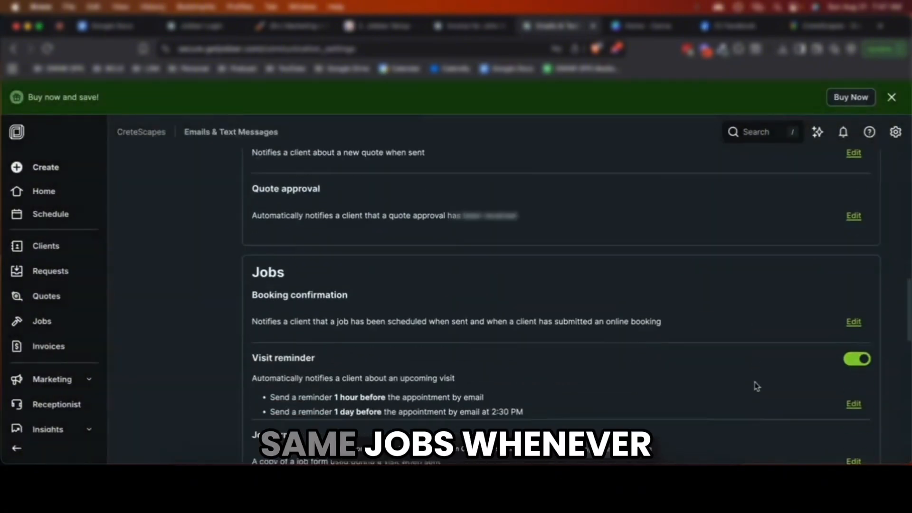
left_click(860, 295)
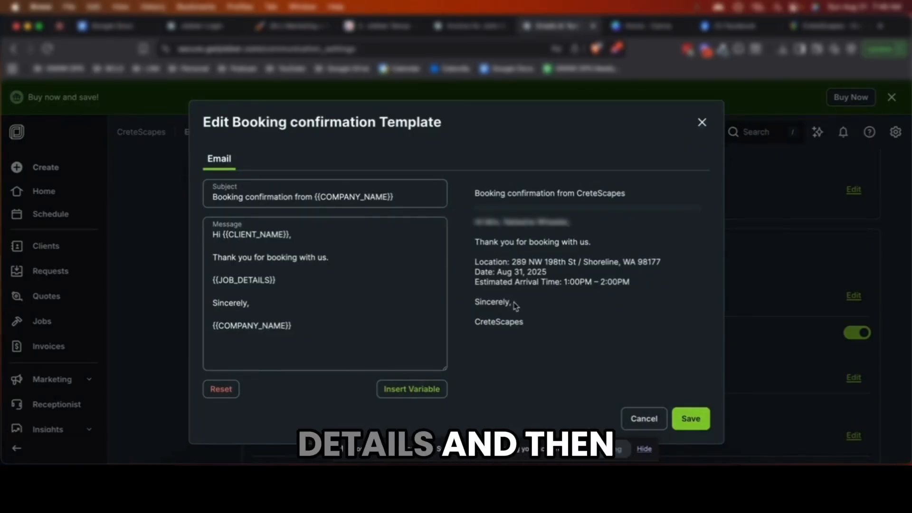
left_click_drag(515, 281, 552, 280)
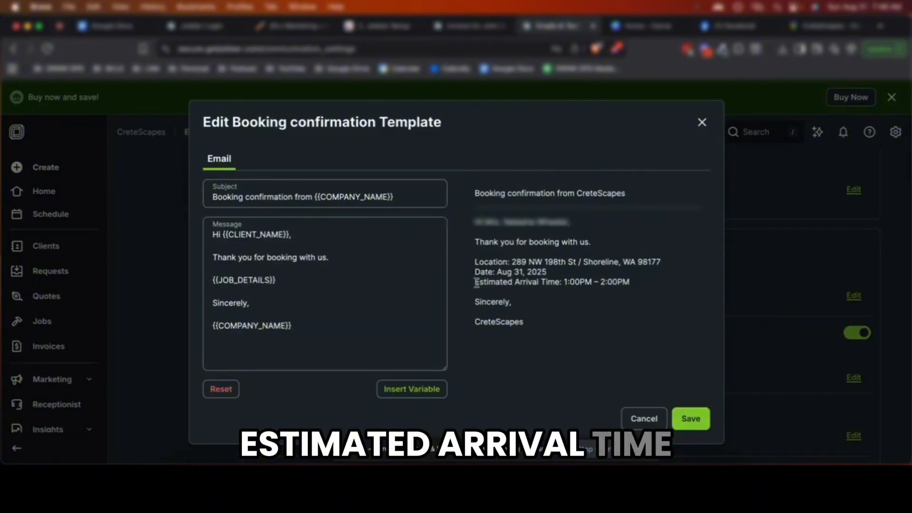
left_click(691, 418)
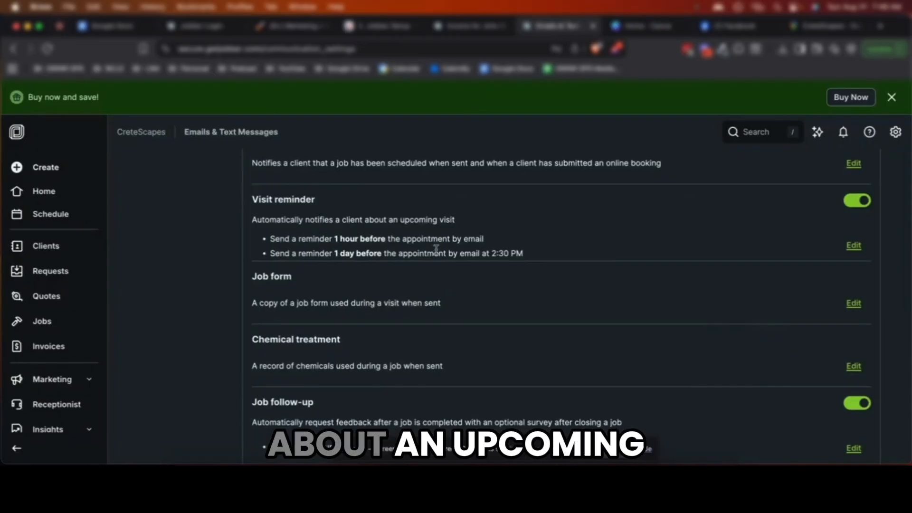
Turn off automatic Visit reminder emails and scroll down to Job follow-up
left_click(850, 207)
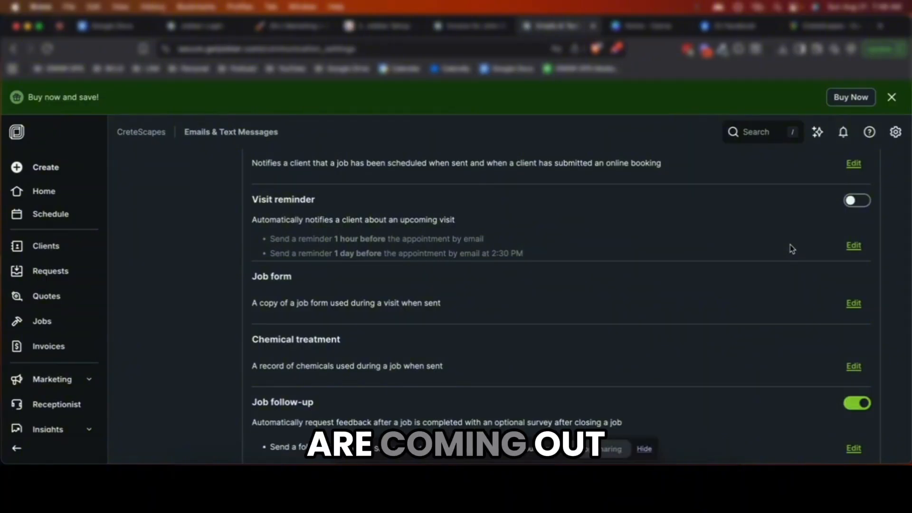
scroll(808, 224, "down", 3)
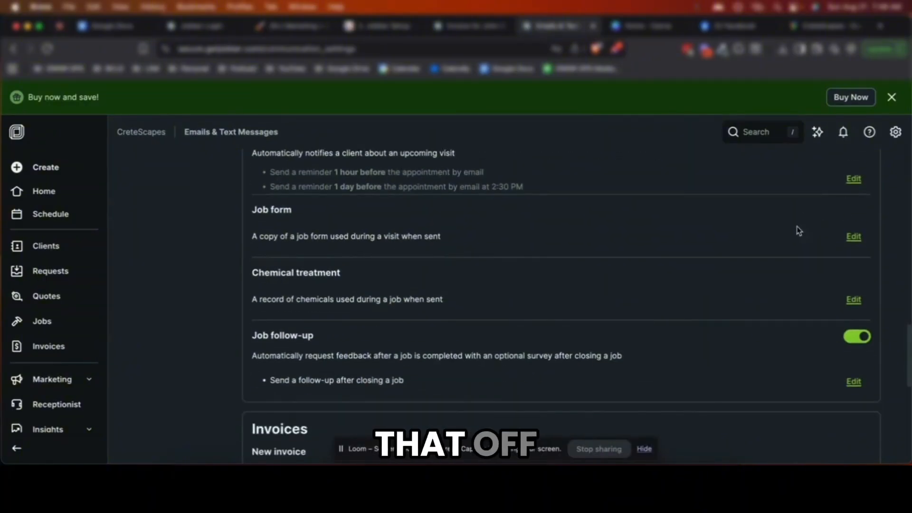
scroll(792, 274, "down", 1)
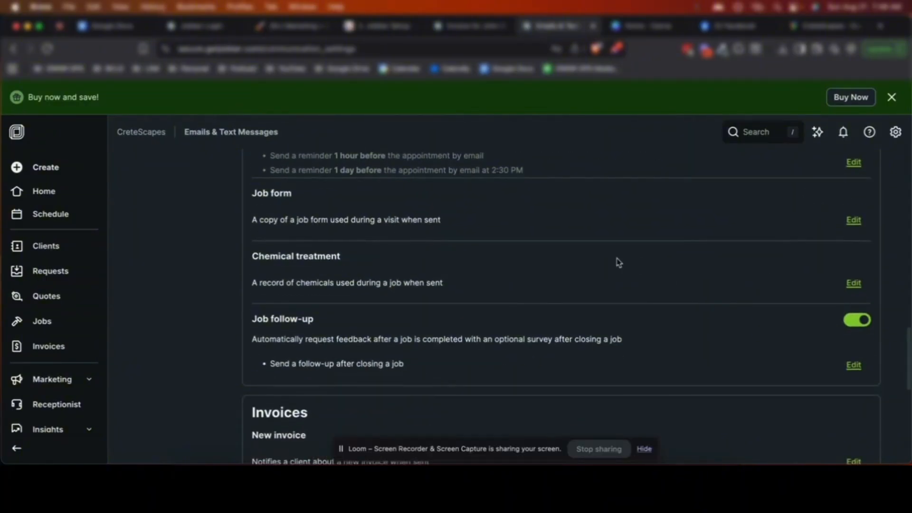
scroll(600, 264, "down", 2)
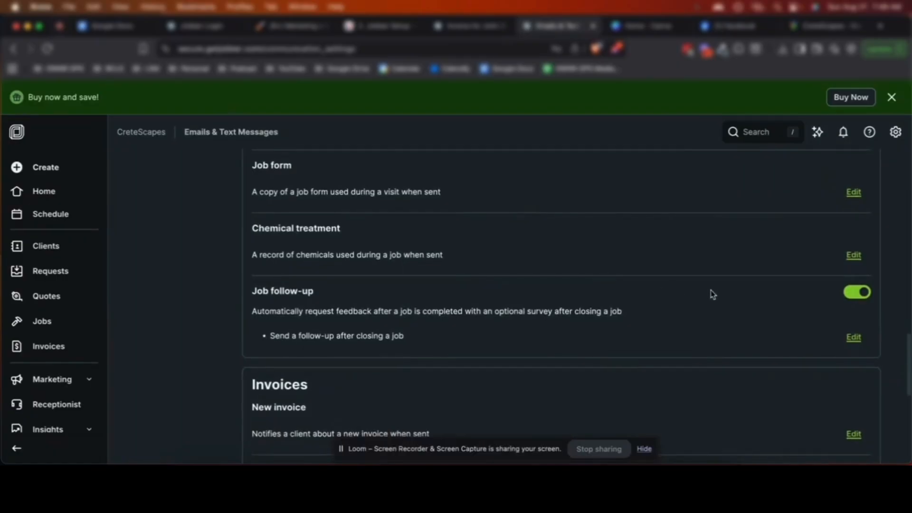
scroll(808, 285, "down", 2)
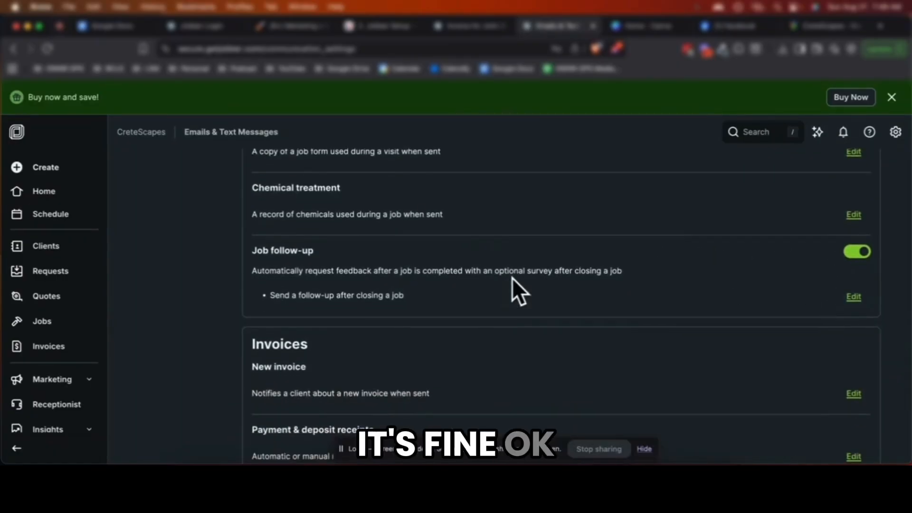
Look through the Job follow-up email and its 0–10 survey, then close it
left_click(854, 297)
scroll(526, 278, "down", 2)
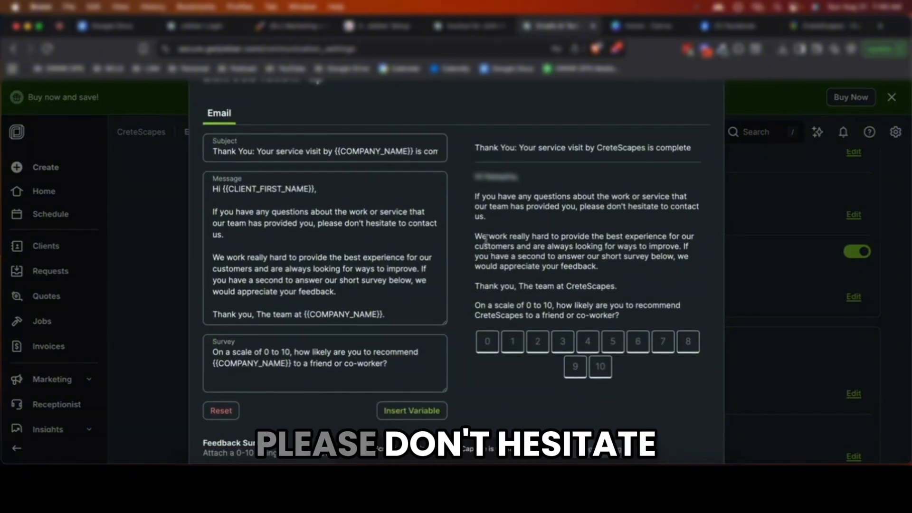
scroll(485, 245, "down", 1)
scroll(484, 245, "down", 1)
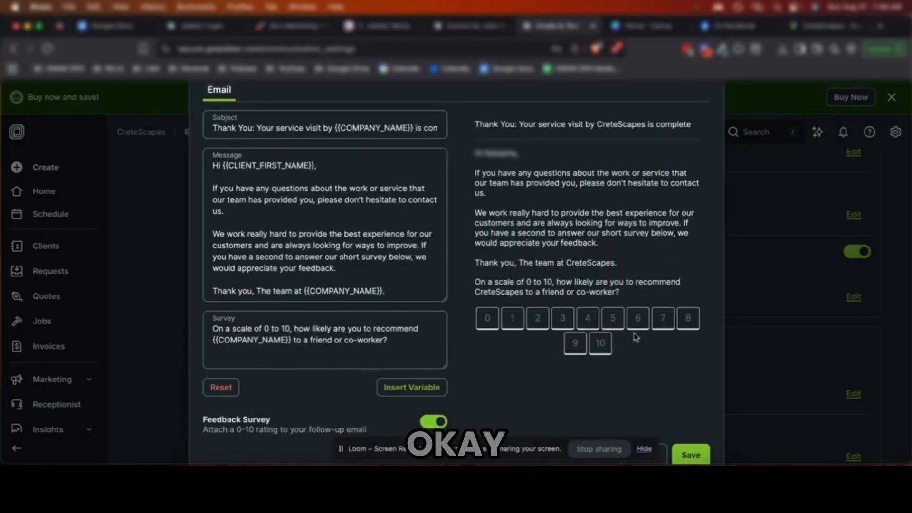
scroll(635, 335, "up", 2)
left_click(700, 106)
Bring up the New invoice email template
scroll(760, 283, "down", 2)
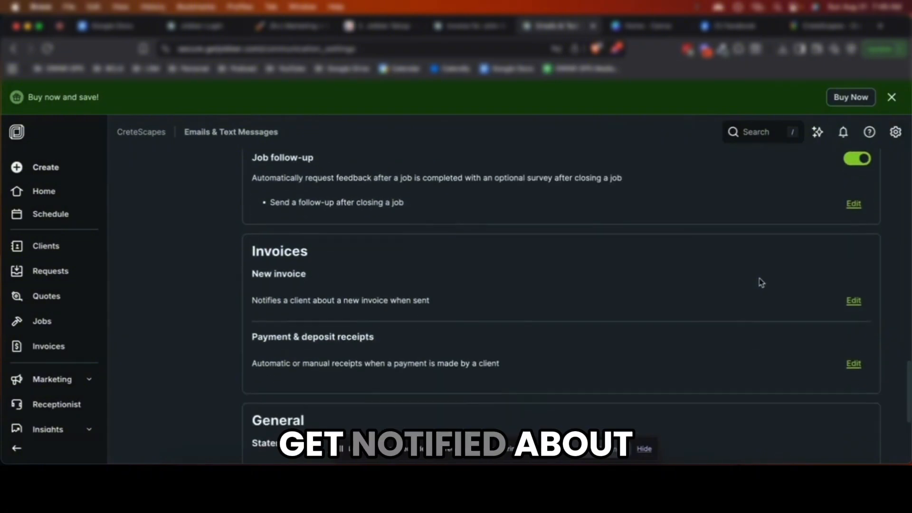
scroll(755, 283, "down", 1)
left_click(855, 286)
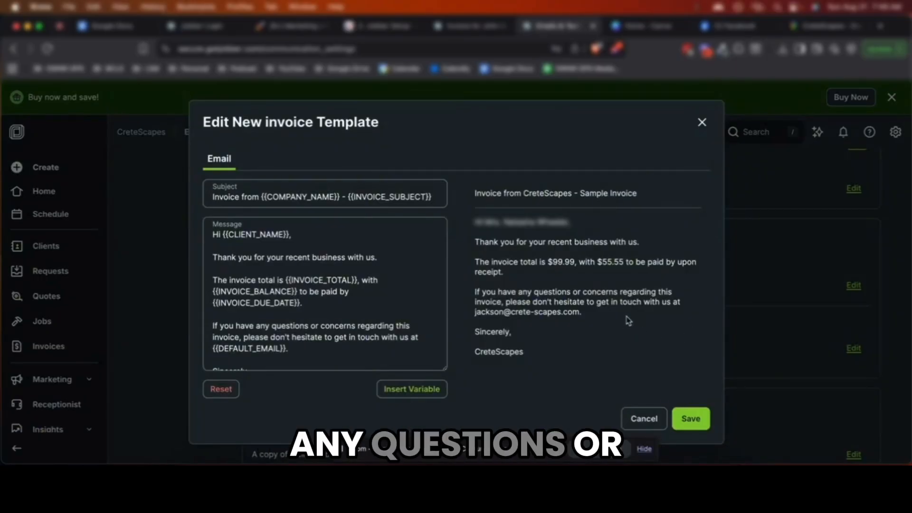
Close the New invoice template and review the Payment & deposit receipts template unchanged
left_click(702, 123)
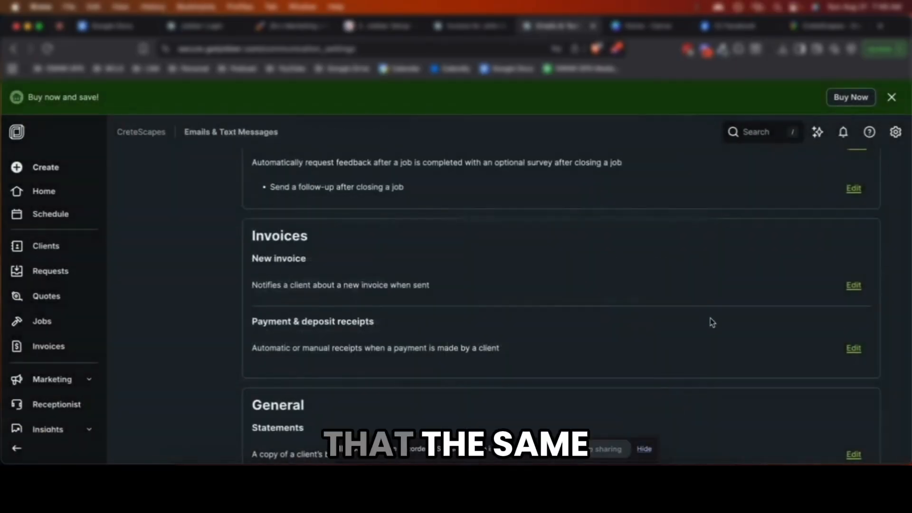
scroll(713, 323, "down", 2)
left_click(853, 273)
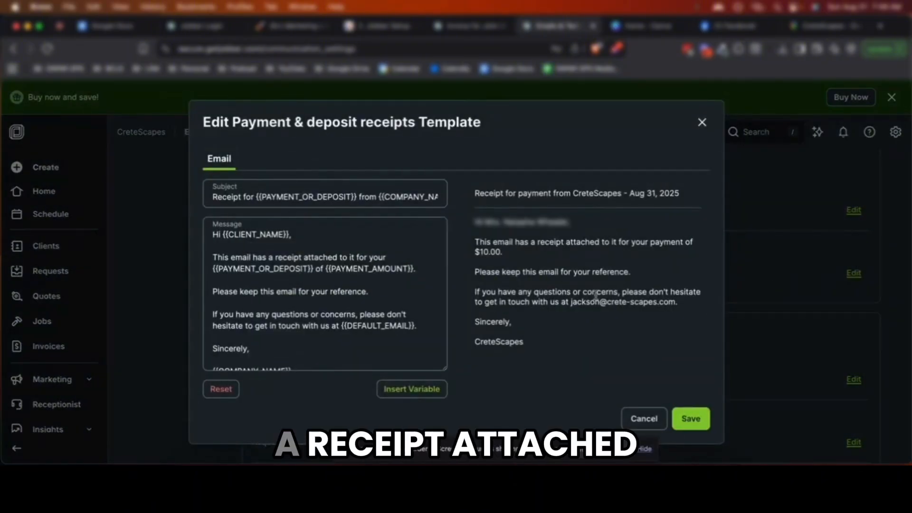
left_click(702, 122)
scroll(657, 309, "down", 2)
scroll(713, 313, "down", 1)
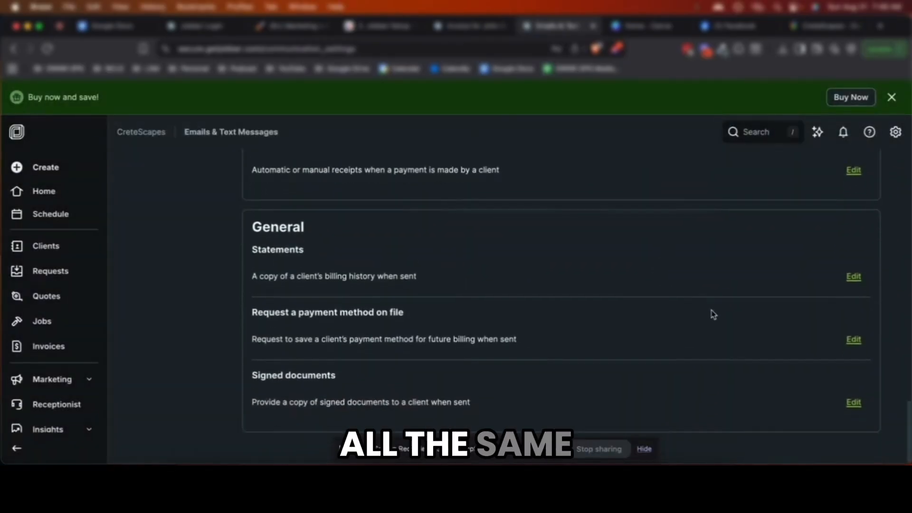
Review and close the Statements, Request a payment method, and Signed documents templates unchanged
left_click(834, 278)
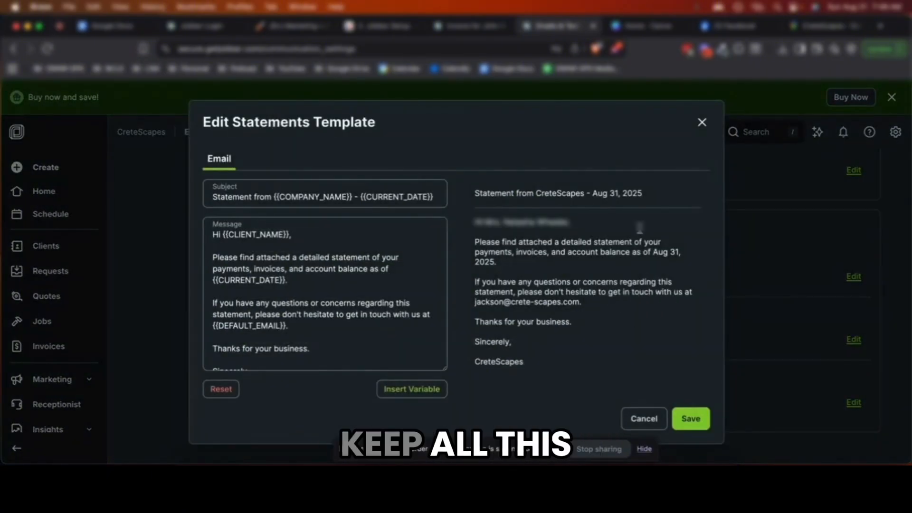
left_click(702, 122)
left_click(855, 341)
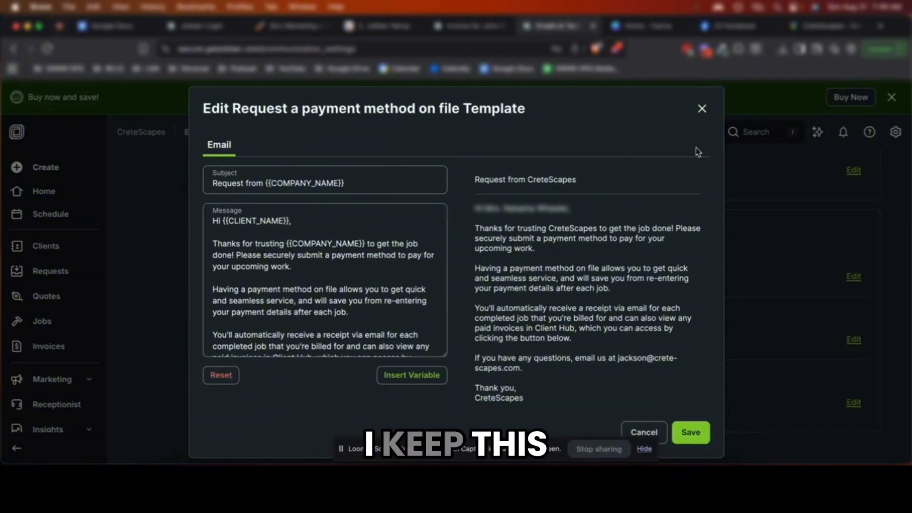
left_click(703, 107)
left_click(853, 402)
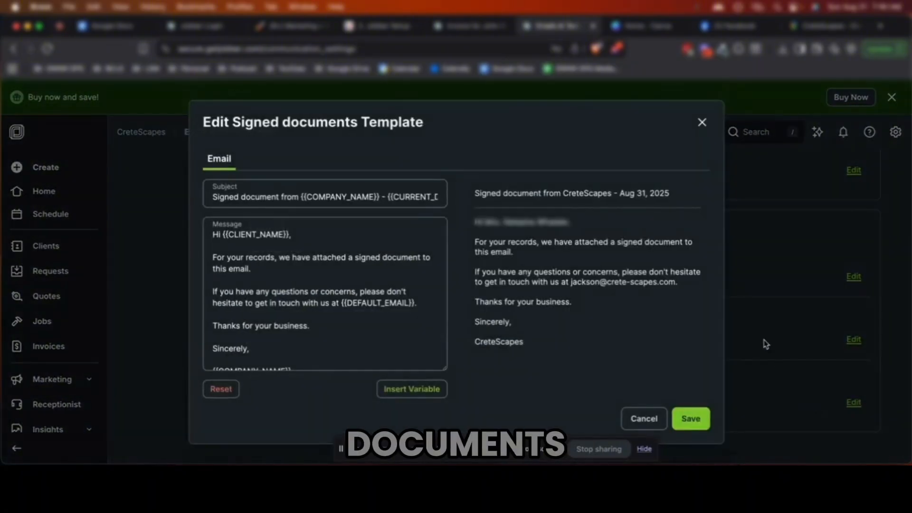
left_click(702, 124)
scroll(181, 255, "up", 20)
Go to Request settings and open Customize Form, starting on the form's intro description
left_click(138, 237)
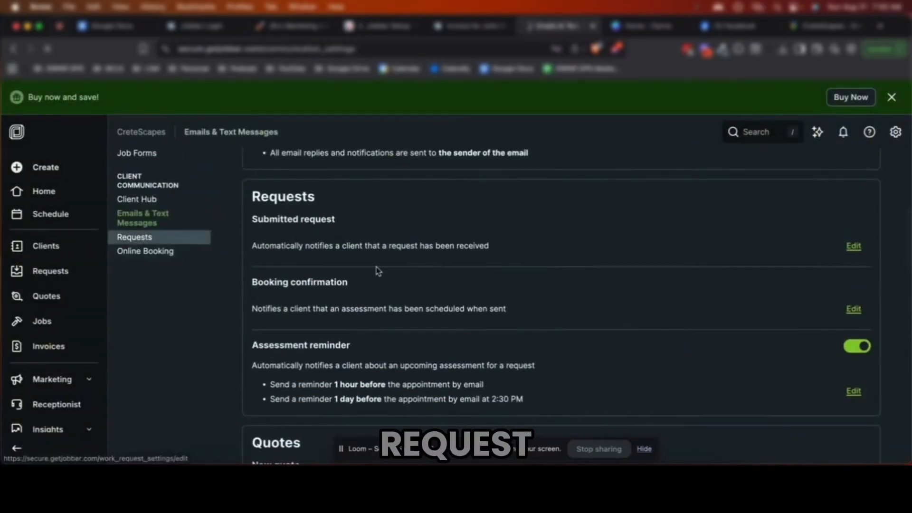
scroll(455, 299, "down", 1)
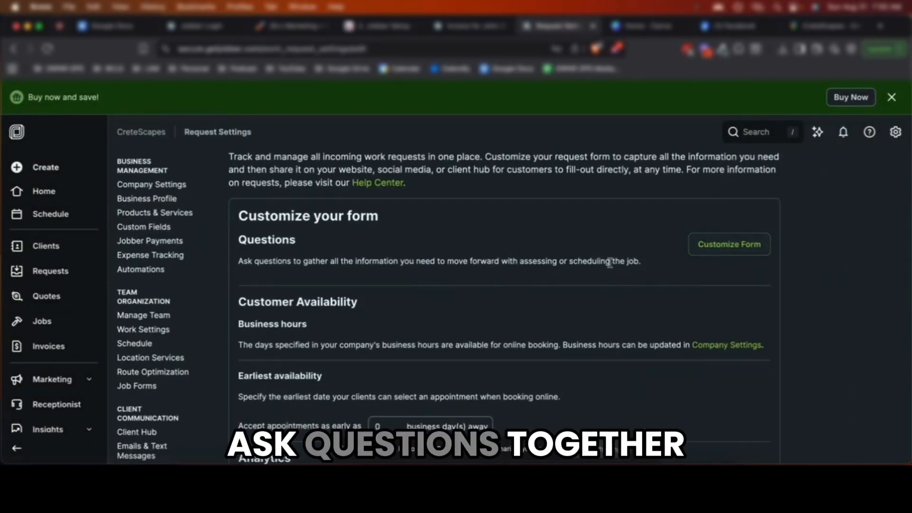
left_click(768, 243)
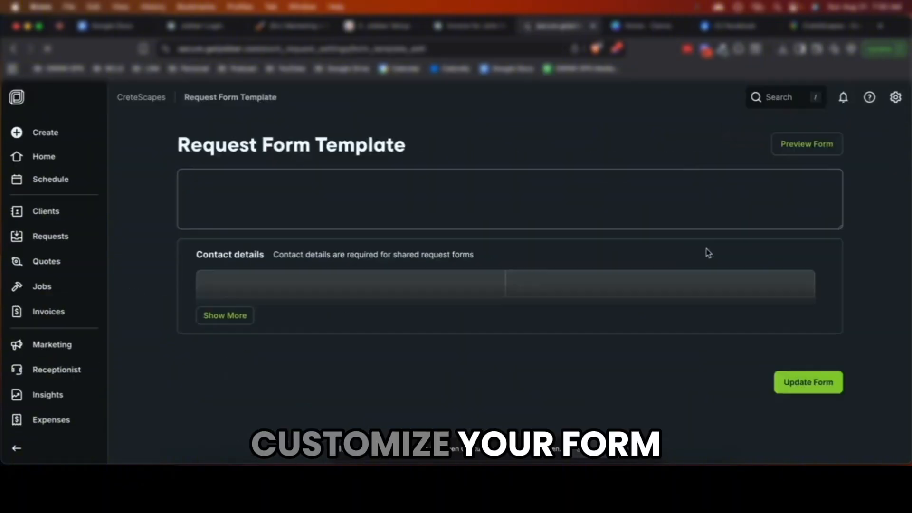
left_click(502, 234)
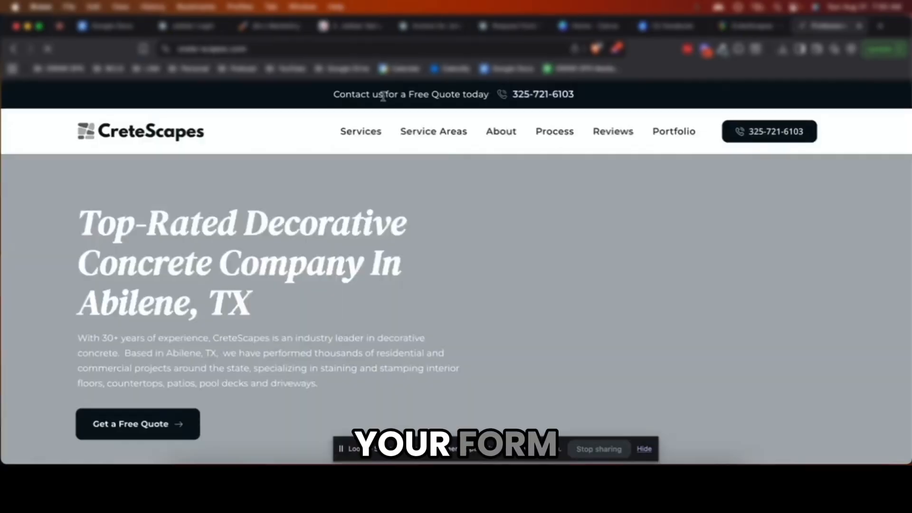
On the CreteScapes site, view the contact form's service options and select the business intro text
scroll(425, 252, "down", 5)
scroll(426, 252, "down", 10)
left_click(593, 292)
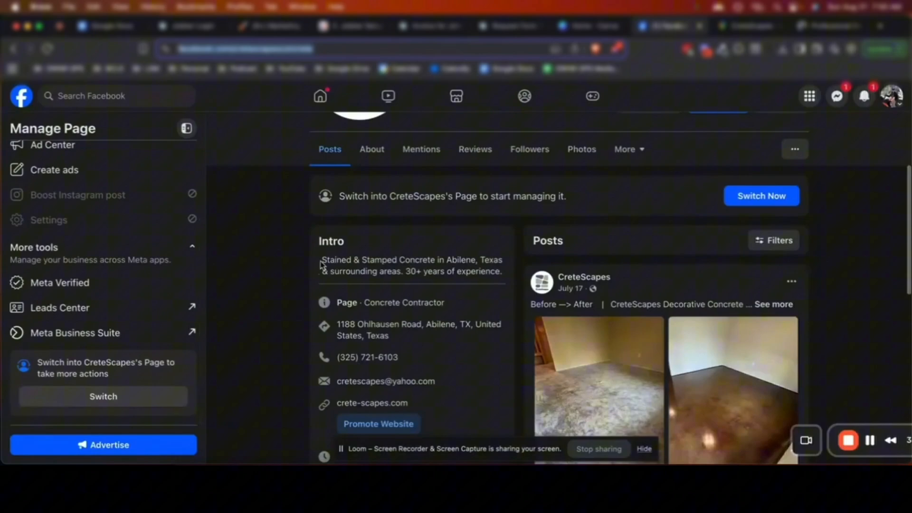
left_click_drag(321, 260, 498, 274)
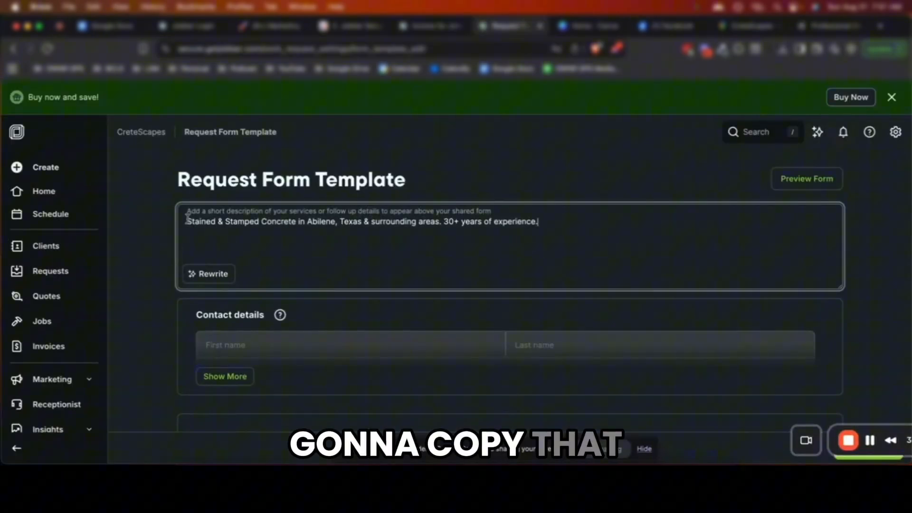
Begin the request form description with 'CreteScapes offers' to introduce the concrete services
left_click(187, 221)
type("CreteScapes offers")
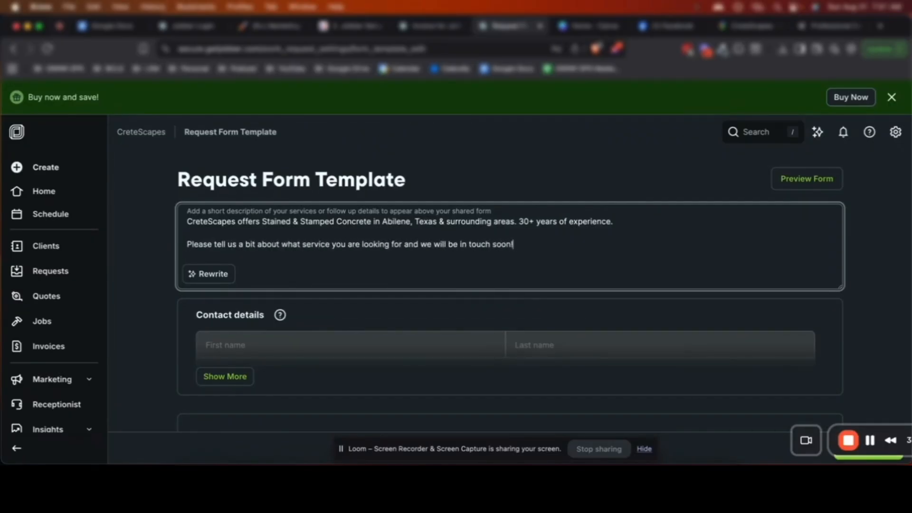
scroll(271, 262, "down", 3)
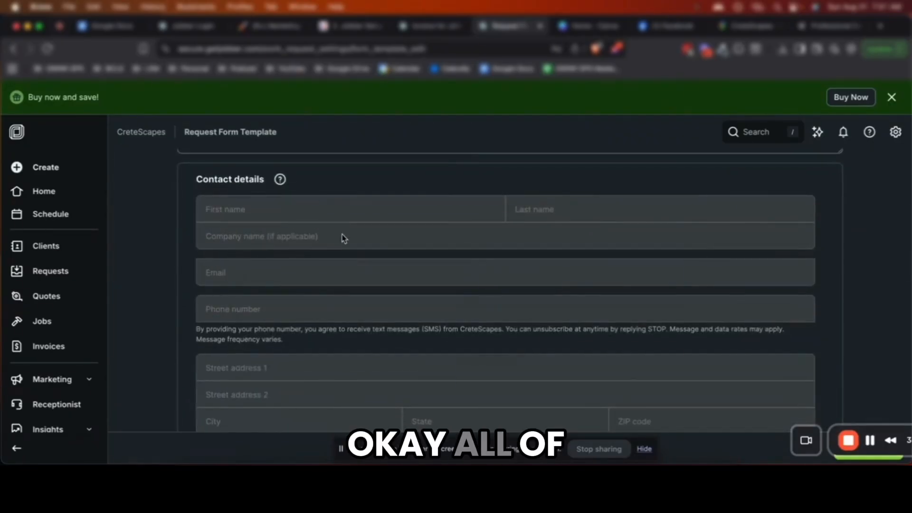
scroll(343, 247, "down", 5)
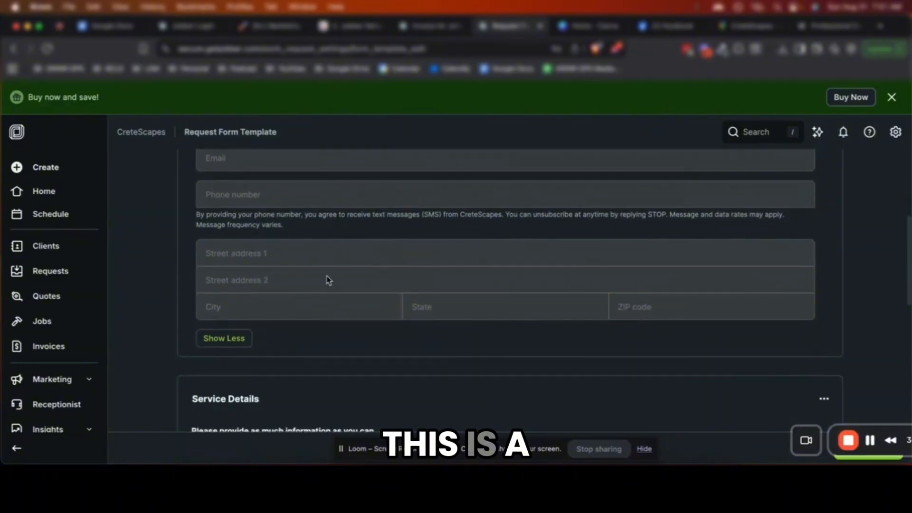
scroll(270, 332, "down", 5)
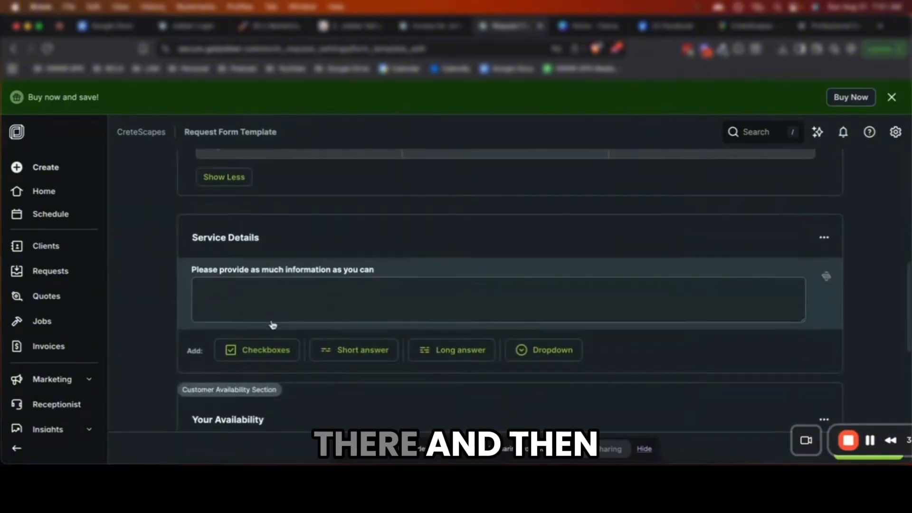
Retitle the service section 'What Decorative Concrete service are you interested in?' and delete the Service Details section
left_click(225, 238)
type("What Decorative Concrete s")
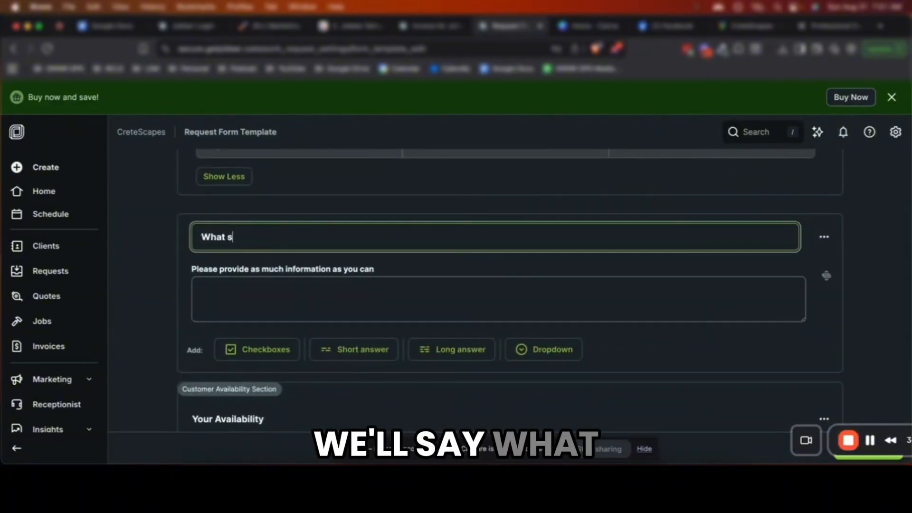
type("ervice are you interested in")
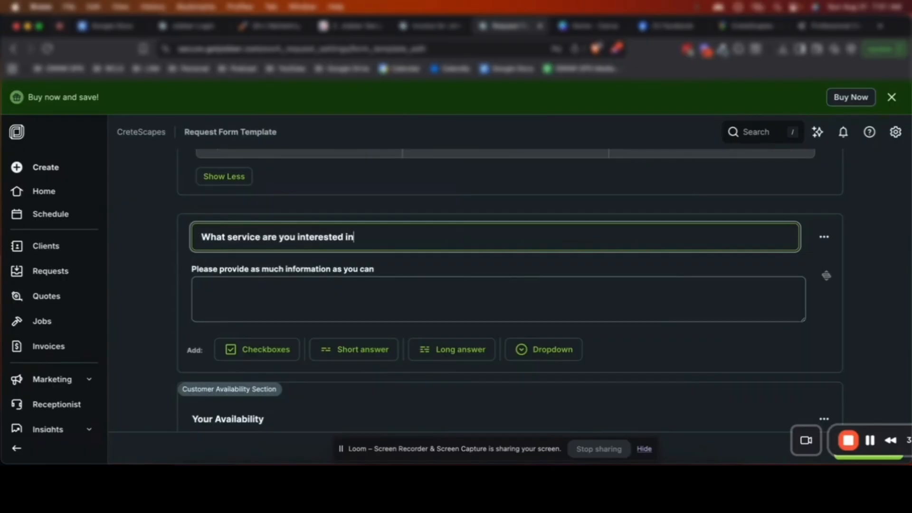
type("?")
left_click(228, 236)
type("Decorative Concrete")
left_click(413, 287)
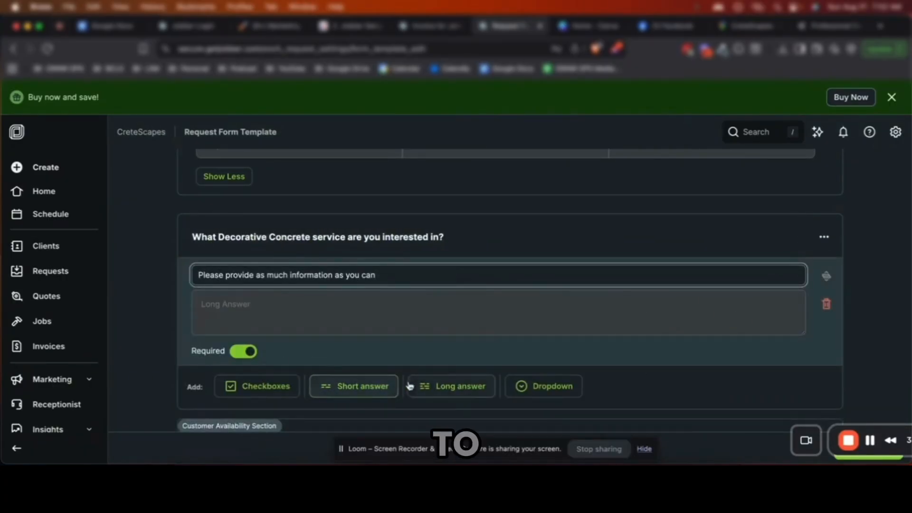
scroll(523, 285, "down", 1)
left_click(823, 207)
left_click(776, 263)
Delete the old service section and add a dropdown section asking which Decorative Concrete solutions interest the client
left_click(549, 116)
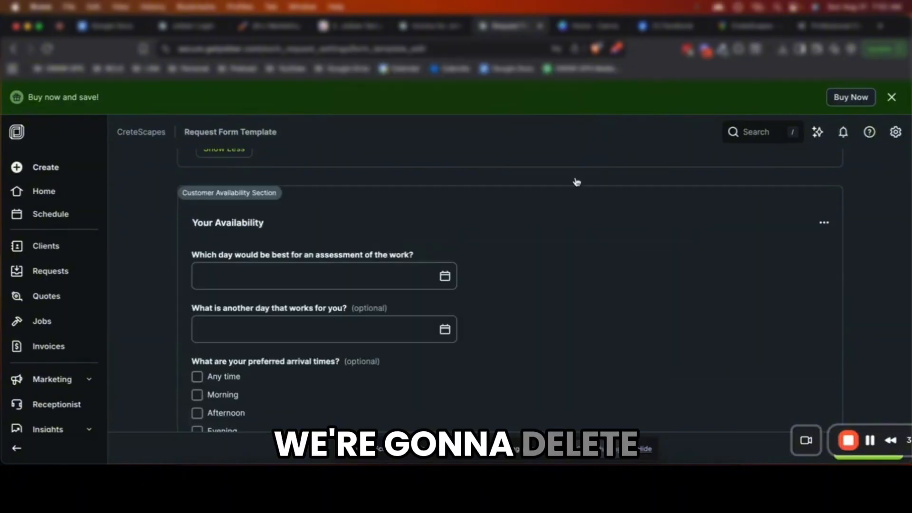
scroll(811, 240, "up", 2)
scroll(824, 261, "down", 3)
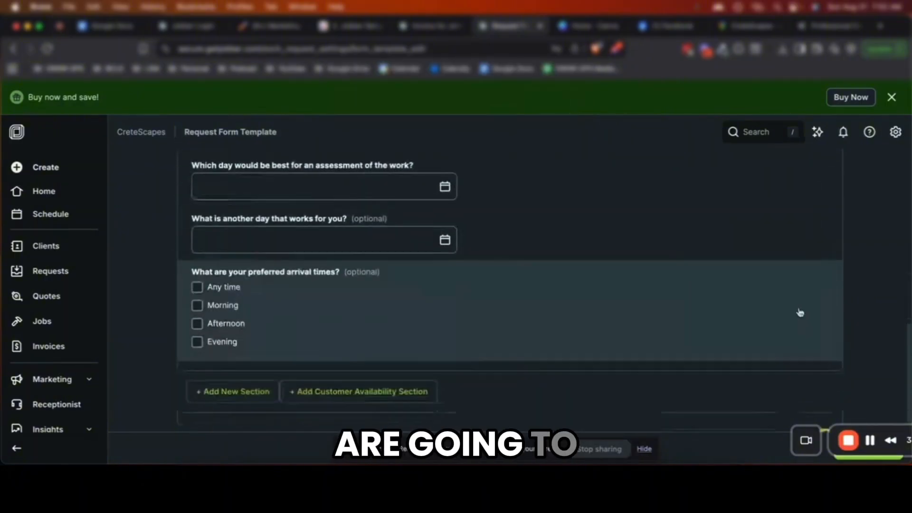
scroll(800, 313, "down", 2)
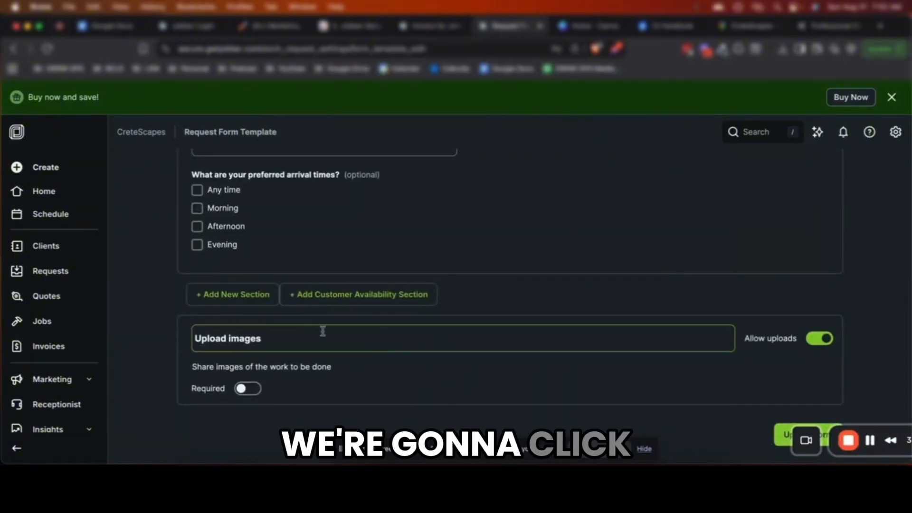
left_click(240, 298)
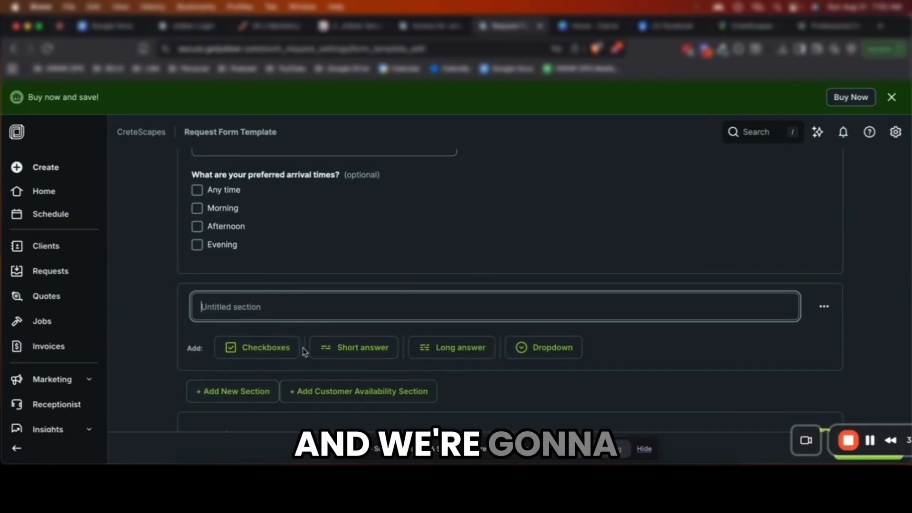
left_click(534, 349)
left_click(362, 308)
type("What ")
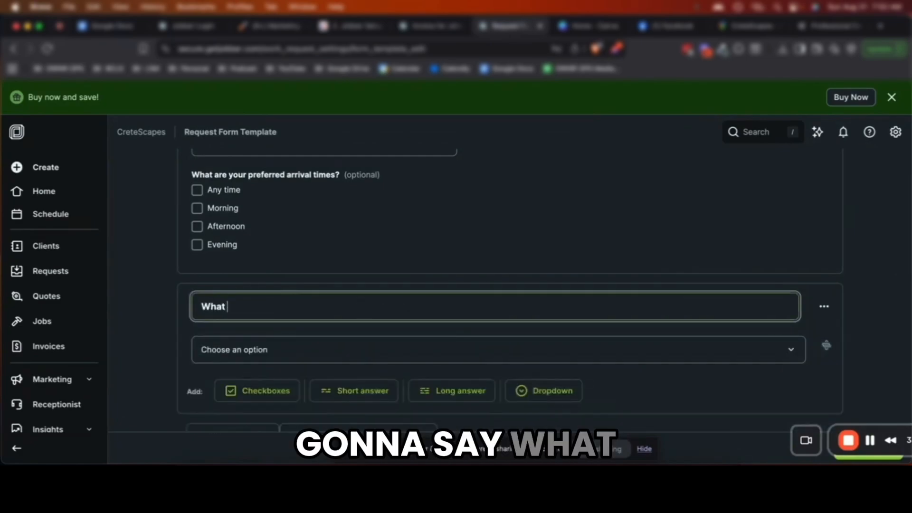
type("s")
key("BackSpace")
type("Decorative Concrete solutions are you inte")
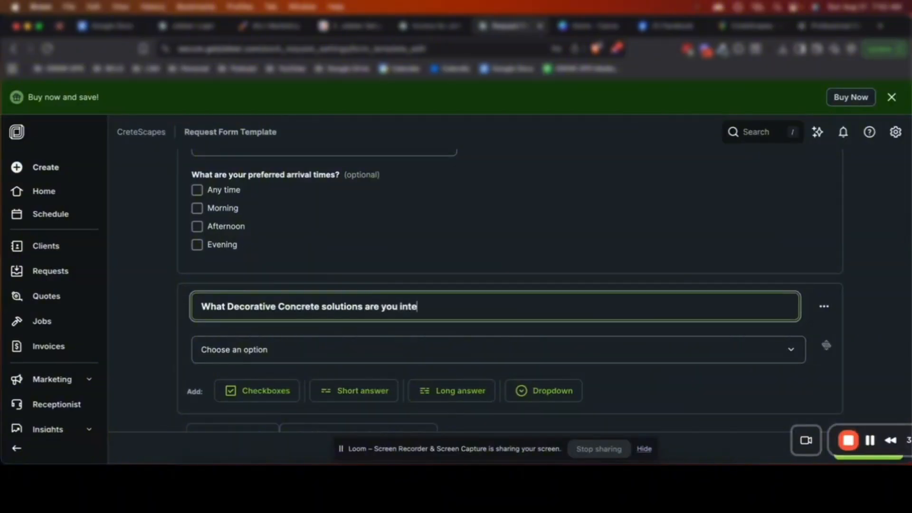
type("rested in?")
Rename the new dropdown section to 'Type Of Services'
scroll(361, 335, "down", 3)
left_click(371, 285)
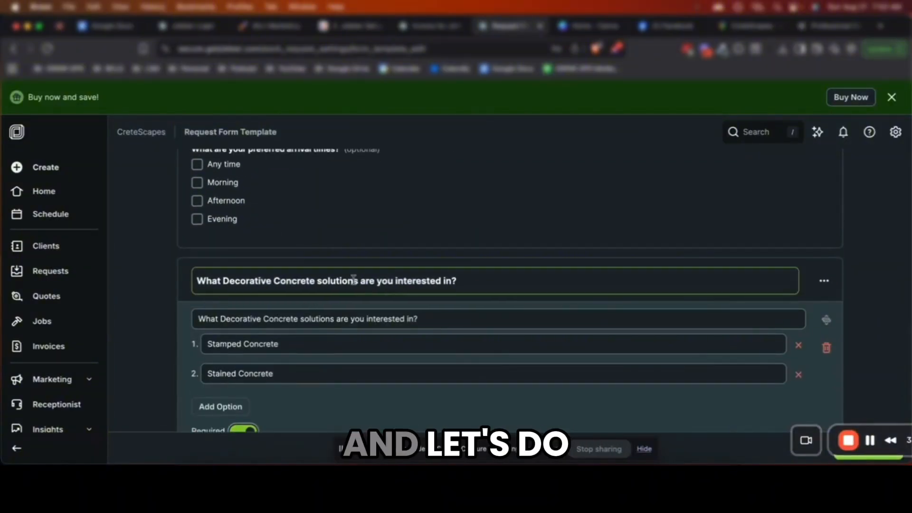
triple_click(354, 280)
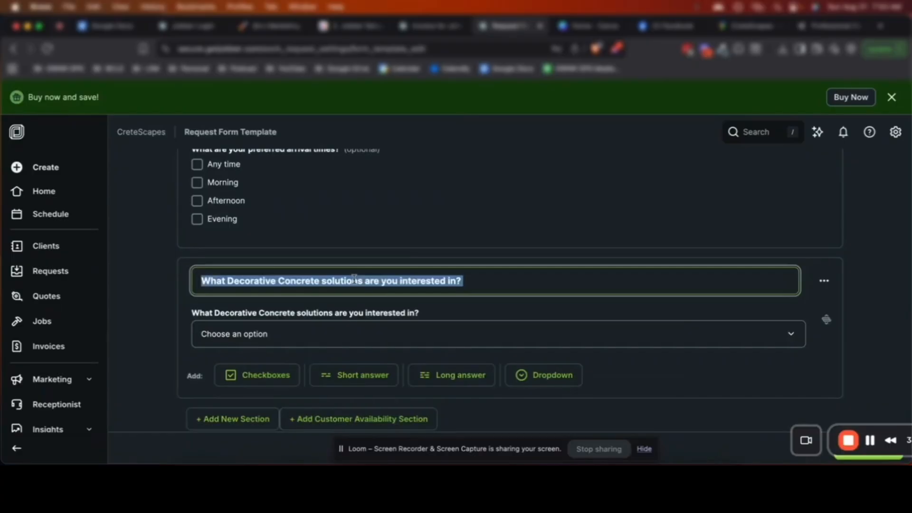
type("Type Of Services")
Reword the upload description to ask for images of the concrete area, stamped or stained
scroll(354, 280, "down", 3)
triple_click(790, 373)
type("Please upload any images of the area you would like to see stam")
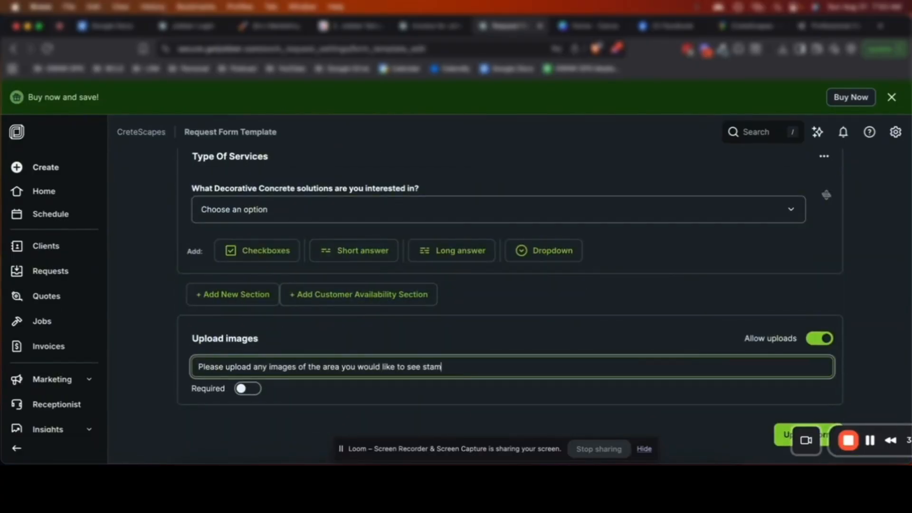
type("ped or stained.")
scroll(324, 376, "up", 1)
left_click(323, 377)
type("concrete")
left_click(358, 304)
scroll(592, 334, "up", 2)
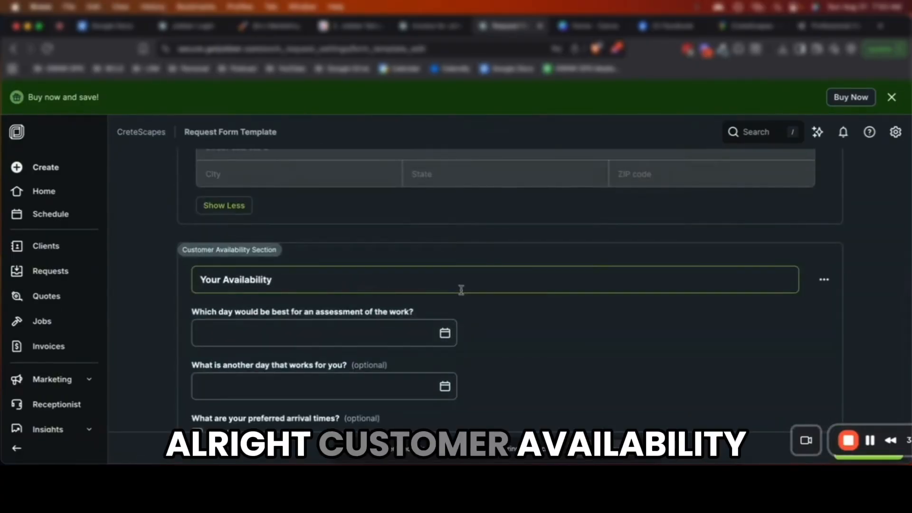
scroll(546, 295, "up", 10)
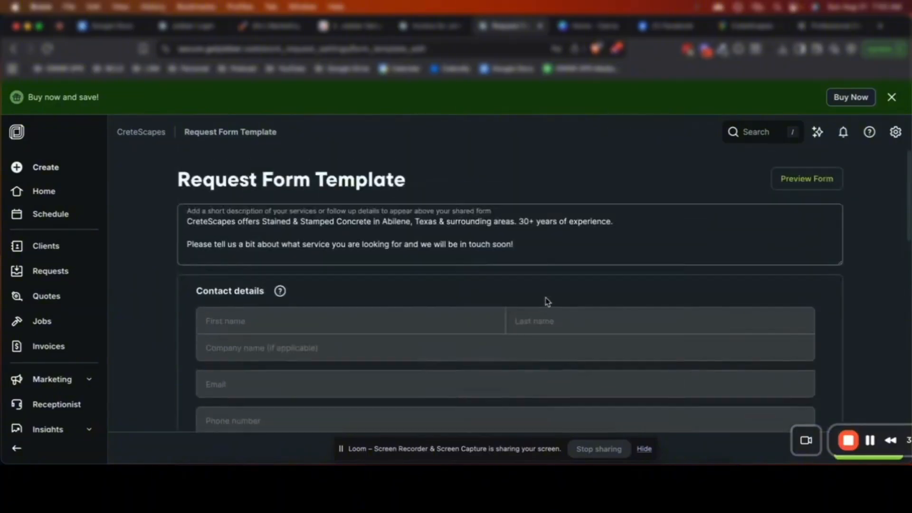
scroll(547, 301, "down", 10)
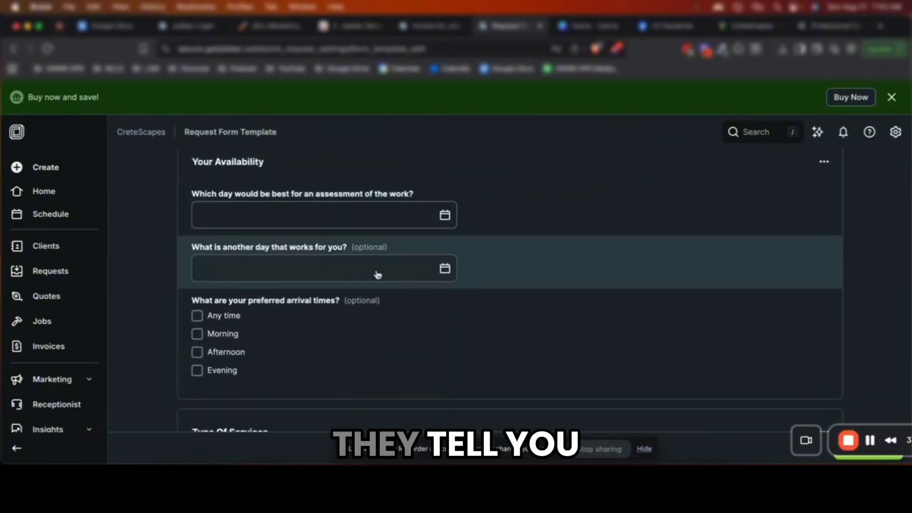
scroll(408, 277, "down", 6)
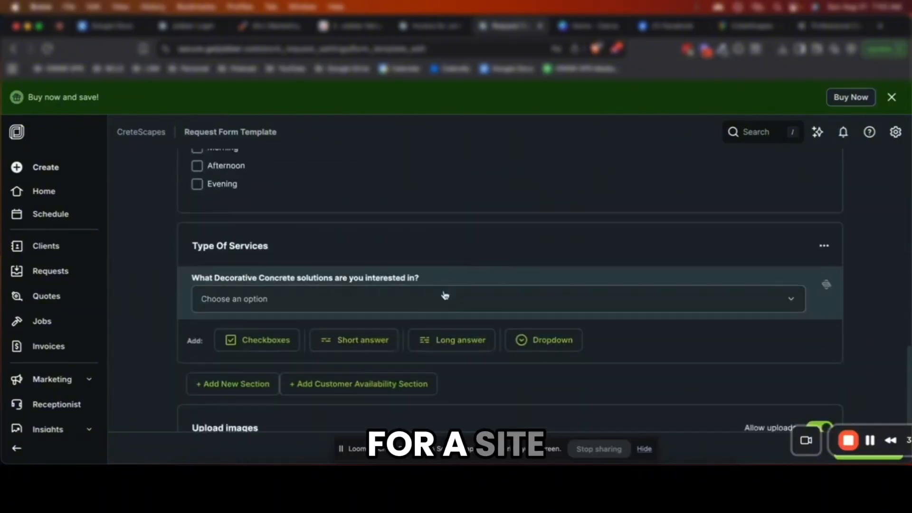
left_click(779, 436)
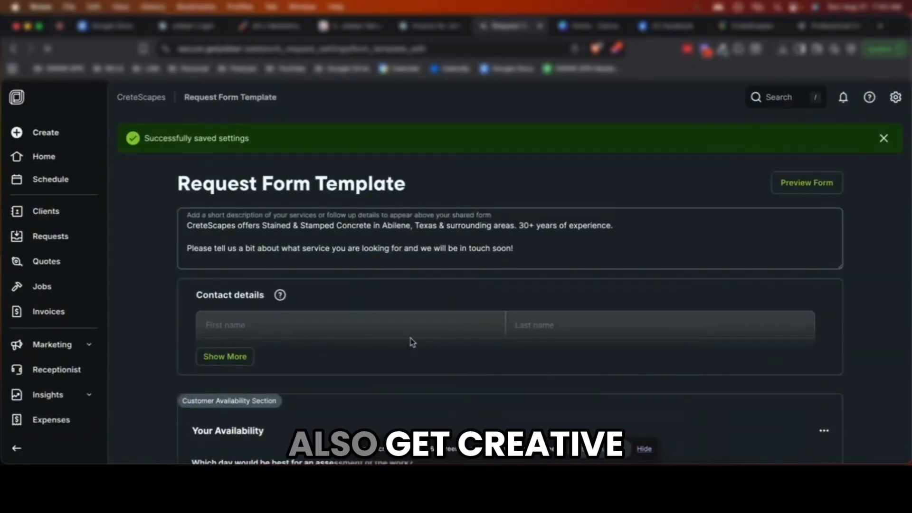
Preview the request form as customers see it, checking the Type Of Services dropdown and upload prompt
scroll(299, 325, "down", 10)
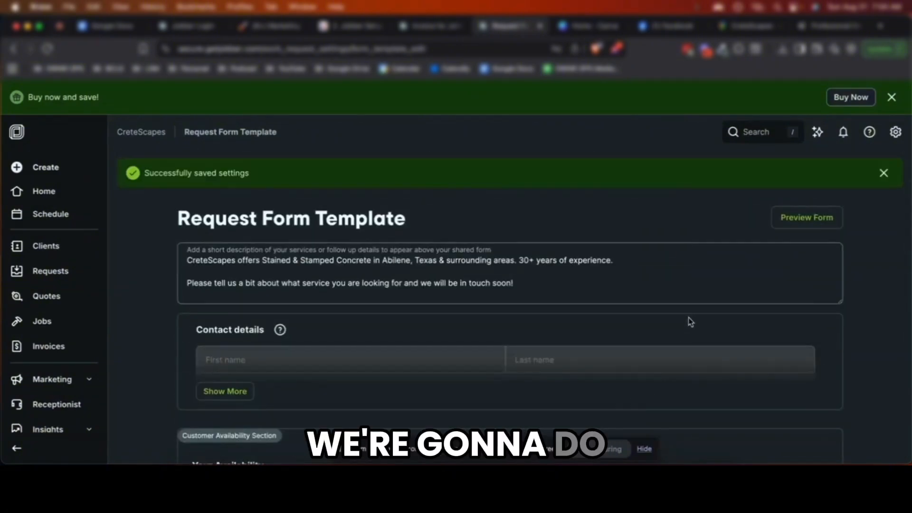
scroll(682, 334, "down", 2)
scroll(682, 334, "up", 3)
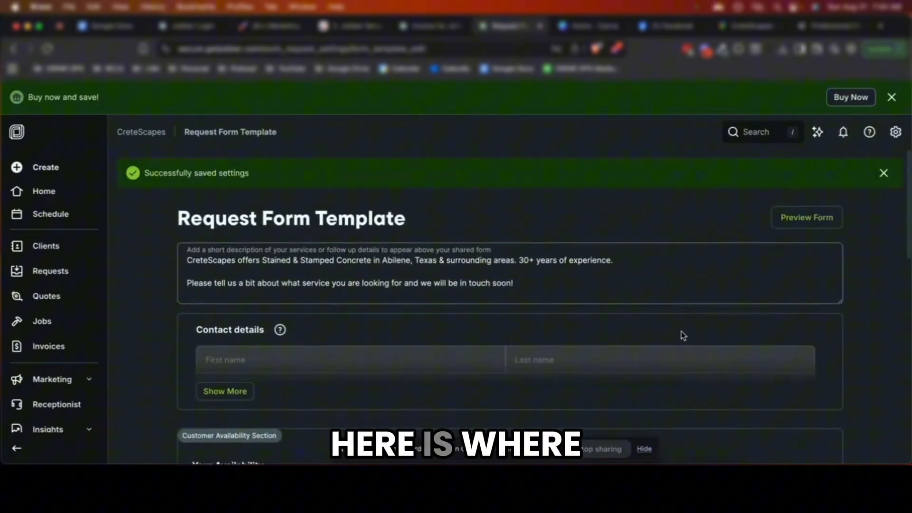
scroll(683, 336, "down", 10)
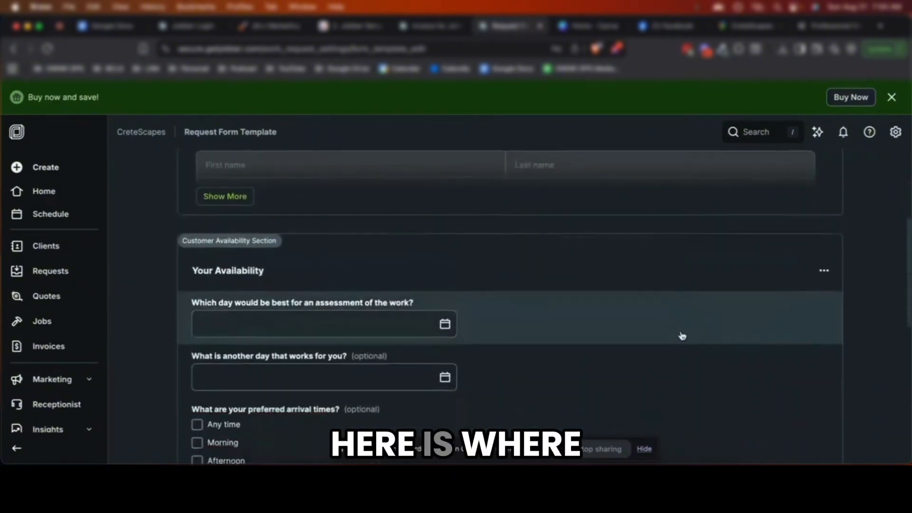
scroll(679, 333, "up", 5)
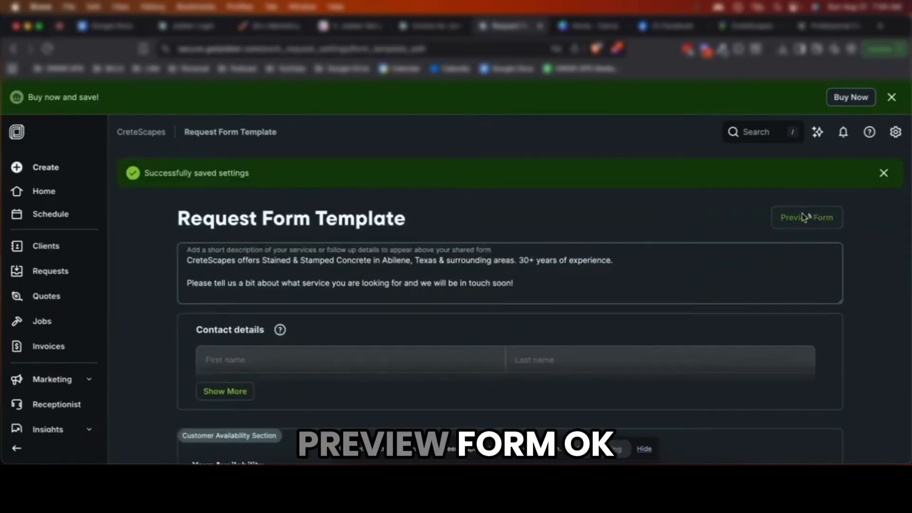
left_click(806, 217)
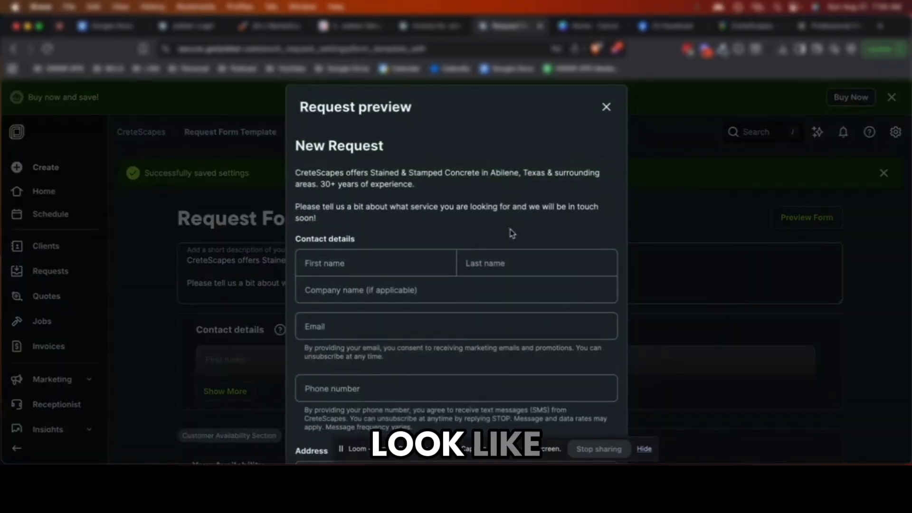
scroll(512, 233, "down", 2)
scroll(350, 167, "down", 10)
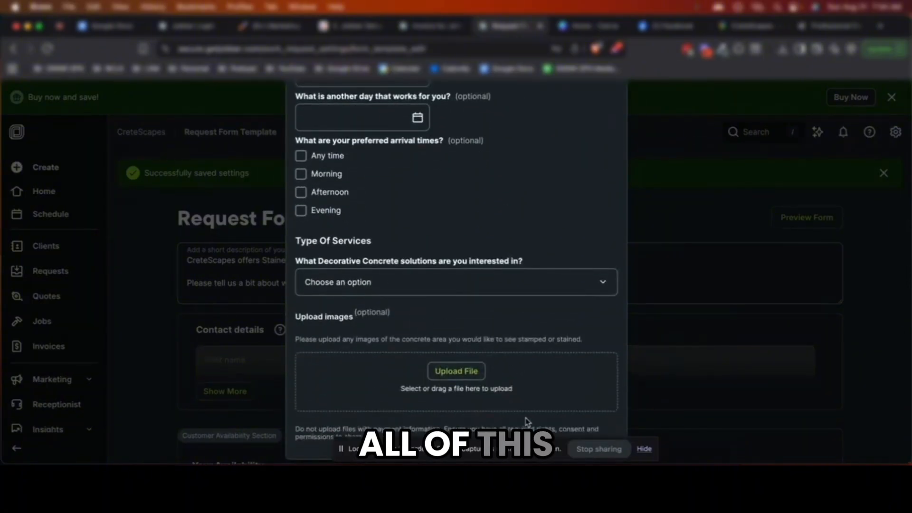
scroll(580, 198, "up", 10)
Close the preview, dismiss the saved-settings banner, and open the account menu
left_click(613, 117)
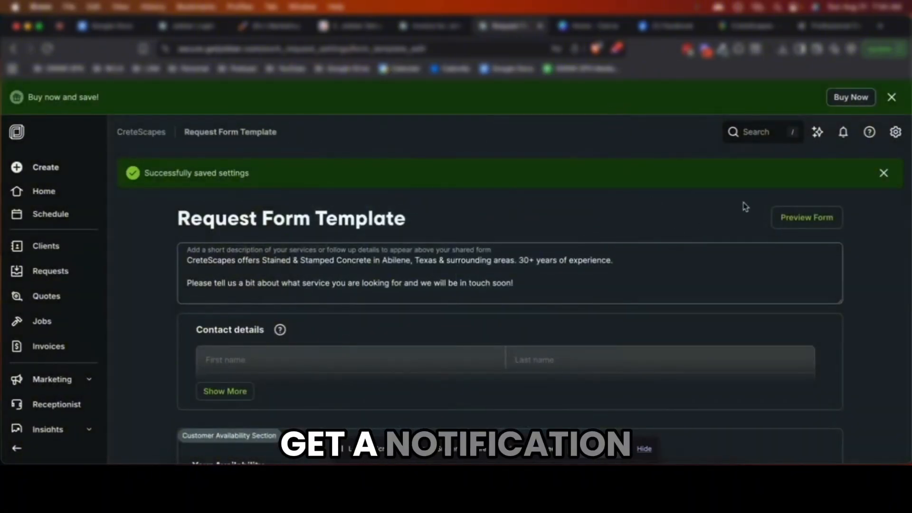
left_click(883, 174)
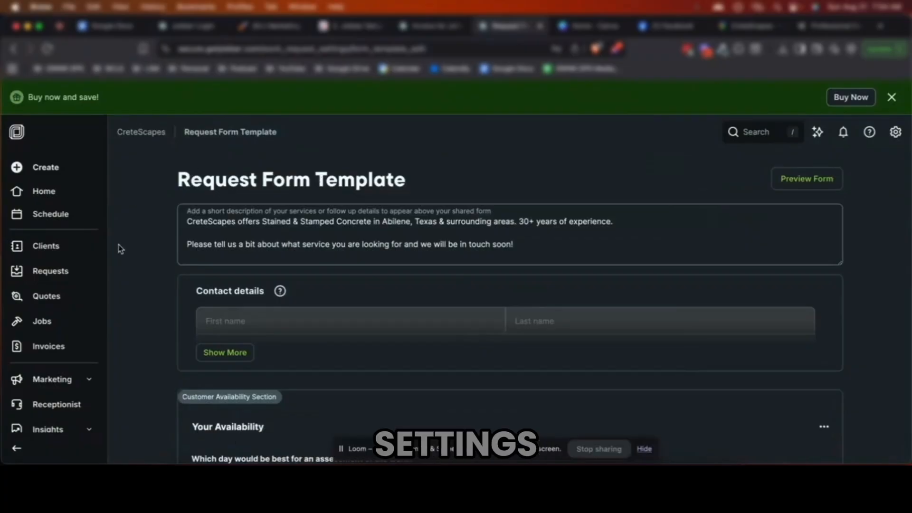
left_click(896, 132)
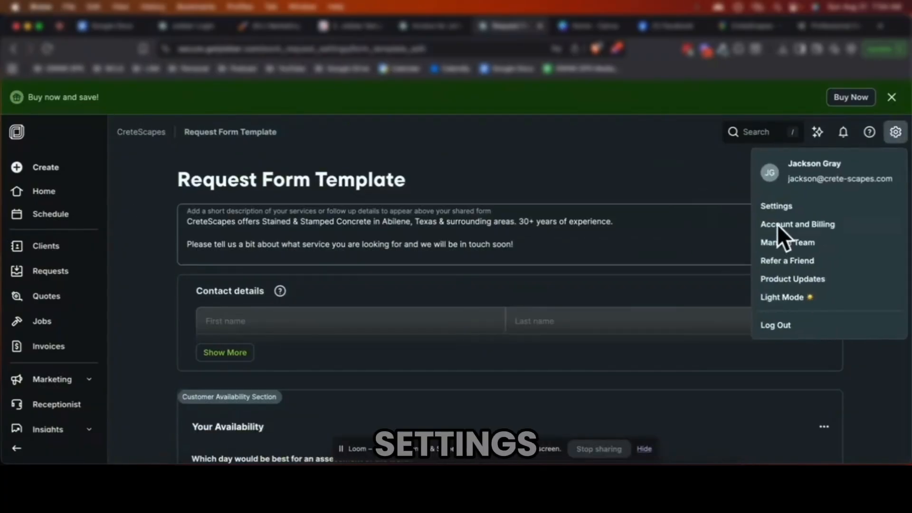
In Request settings, set the earliest availability for requests to 1 business day
left_click(804, 204)
scroll(190, 346, "up", 10)
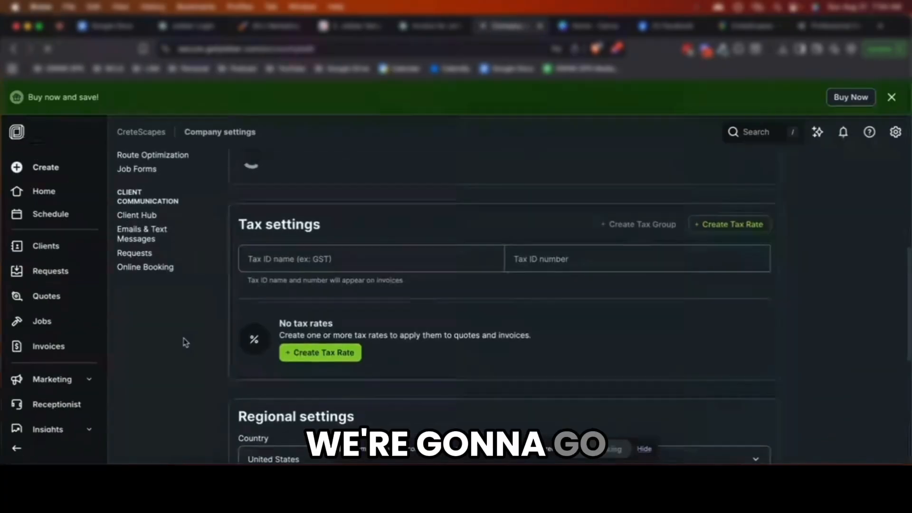
left_click(137, 253)
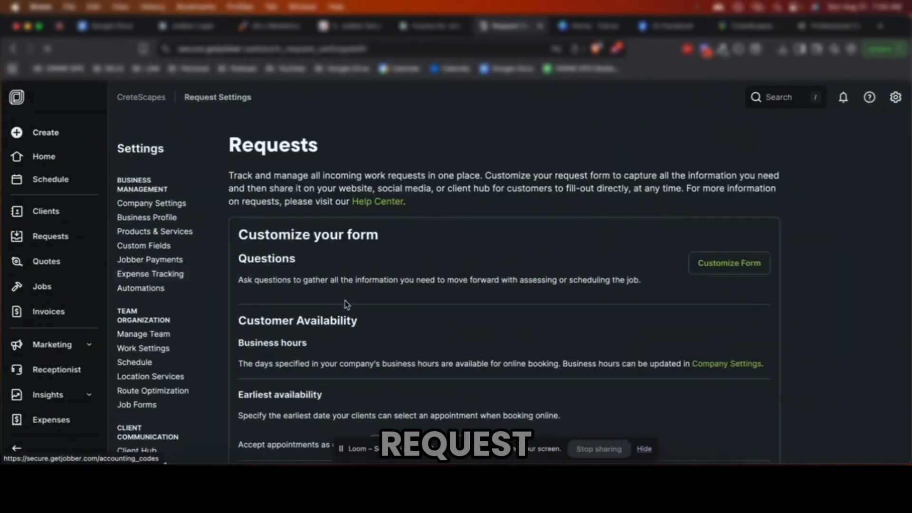
scroll(509, 293, "down", 3)
scroll(567, 318, "down", 2)
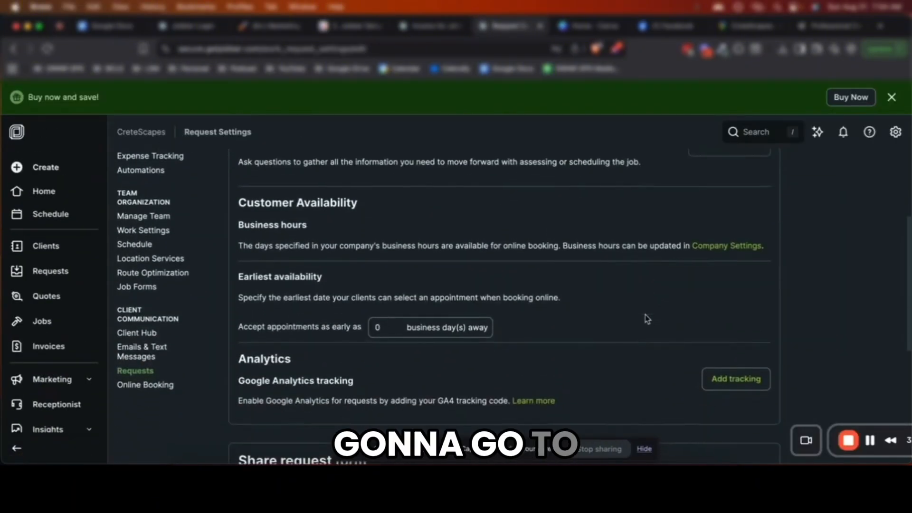
left_click(420, 327)
type("1")
left_click(539, 326)
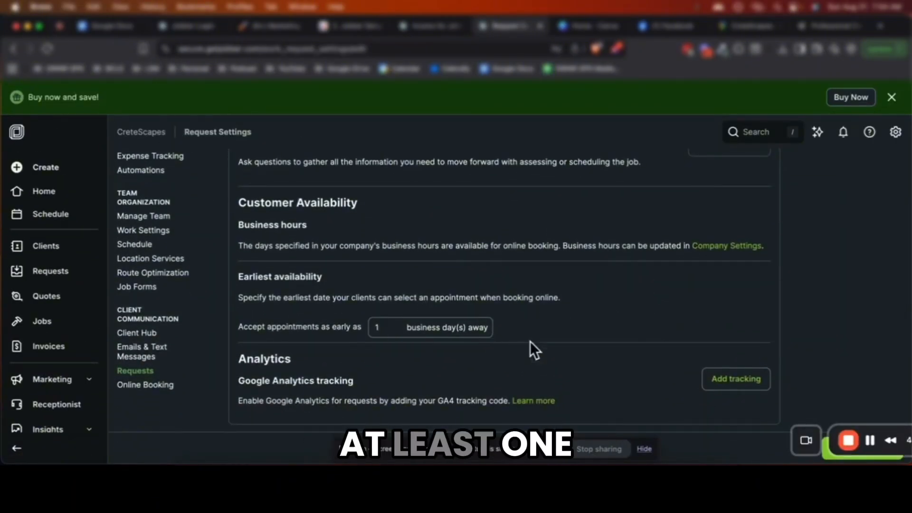
Bring up the request form's website embed options
scroll(545, 336, "down", 3)
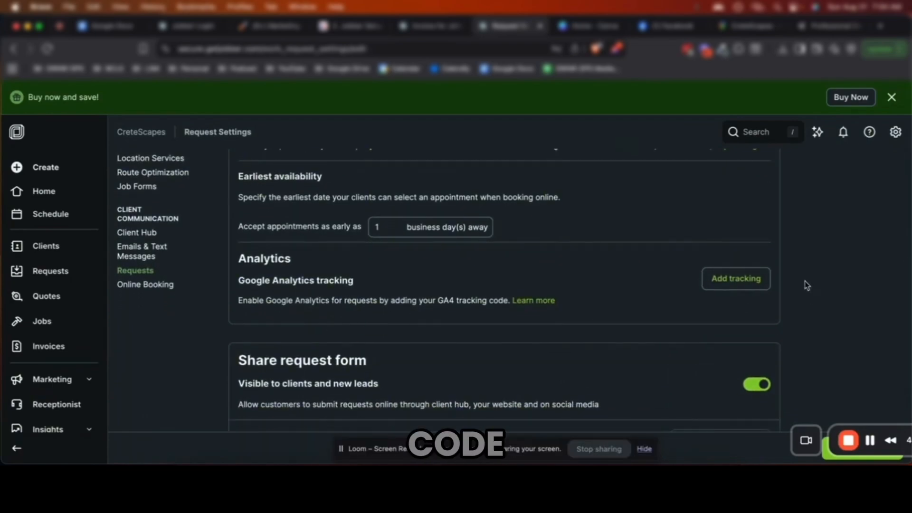
scroll(751, 323, "down", 3)
scroll(726, 327, "down", 2)
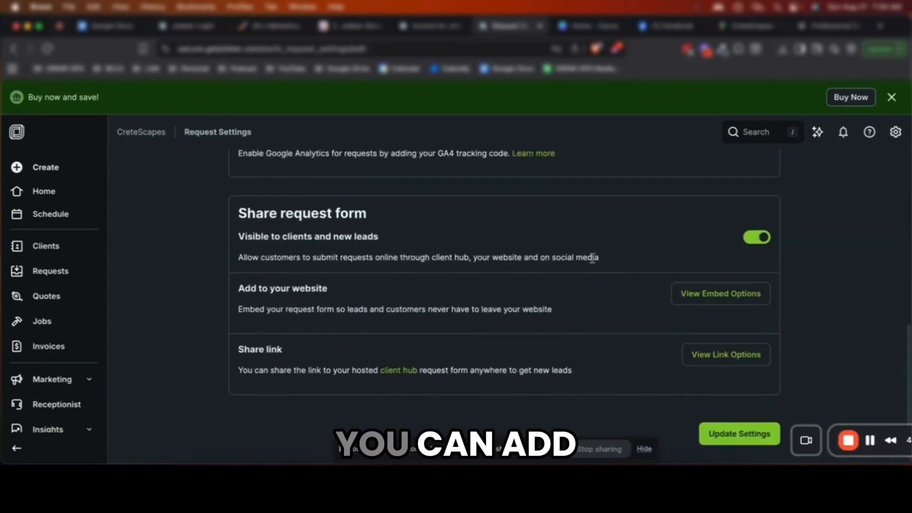
scroll(590, 258, "down", 1)
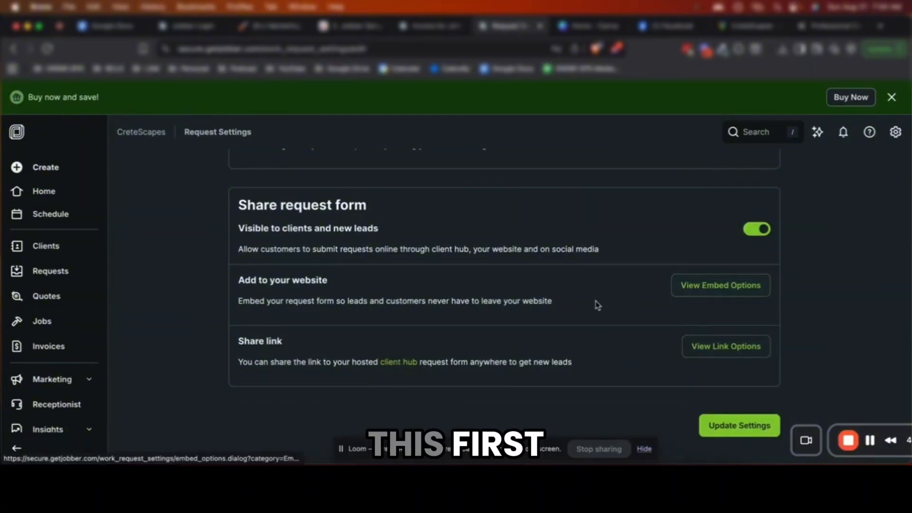
left_click(710, 290)
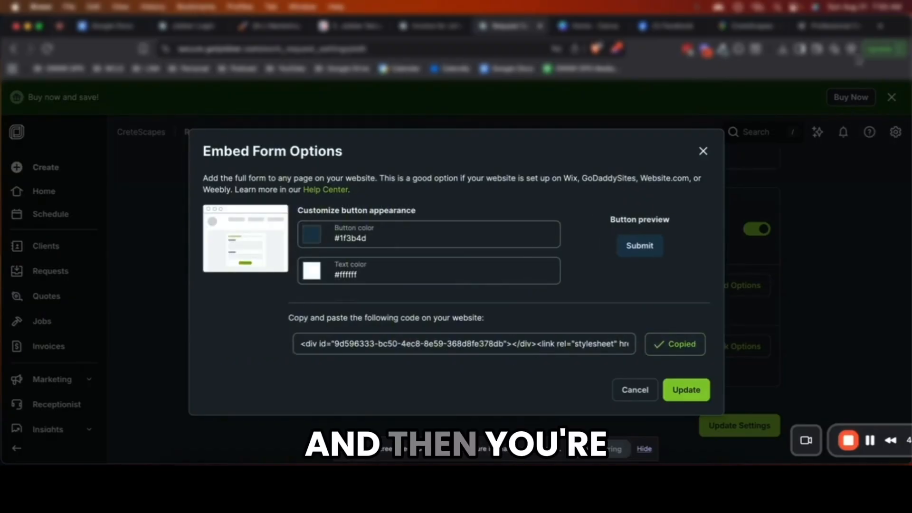
Start a 'wordpress' search in a new tab, then return to the Jobber tab with the embed options
key("super+t")
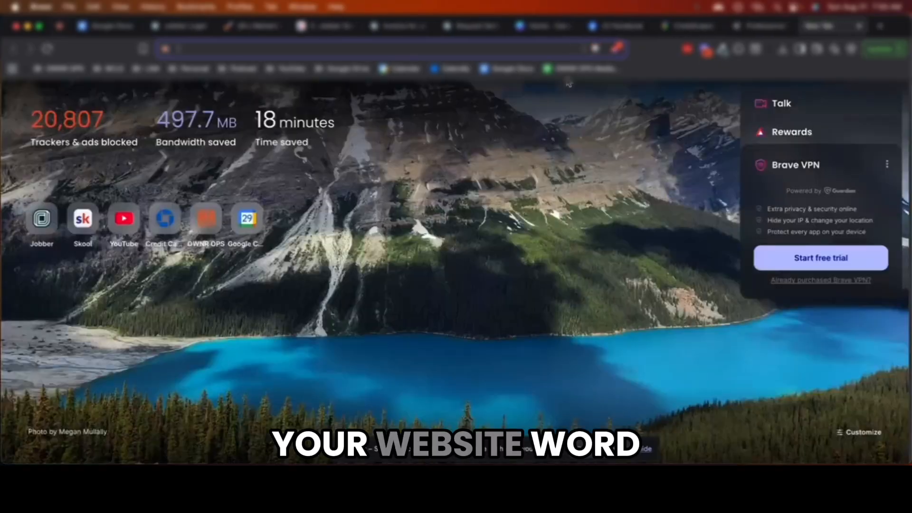
type("wordpress")
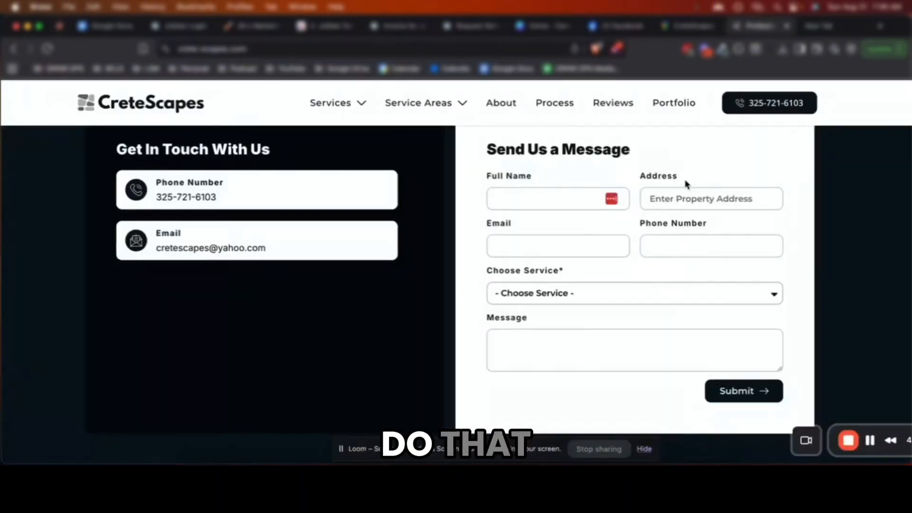
scroll(665, 238, "up", 2)
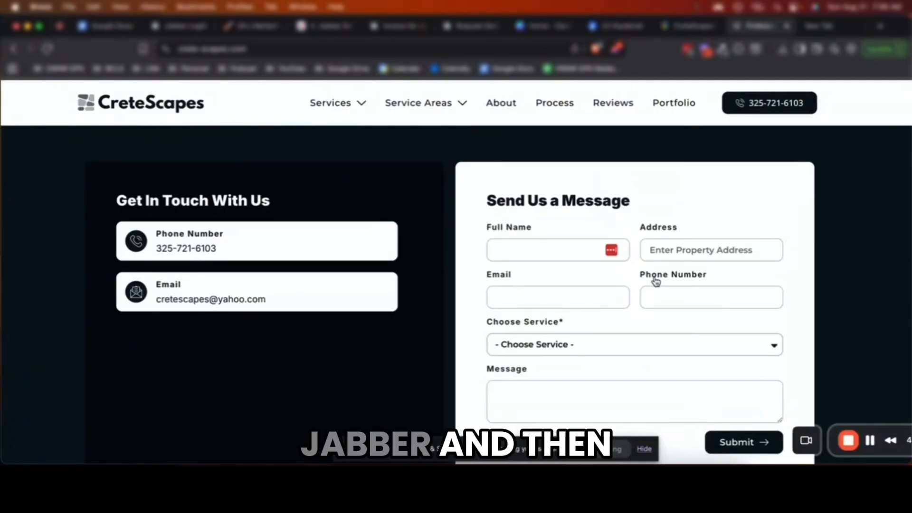
left_click(474, 27)
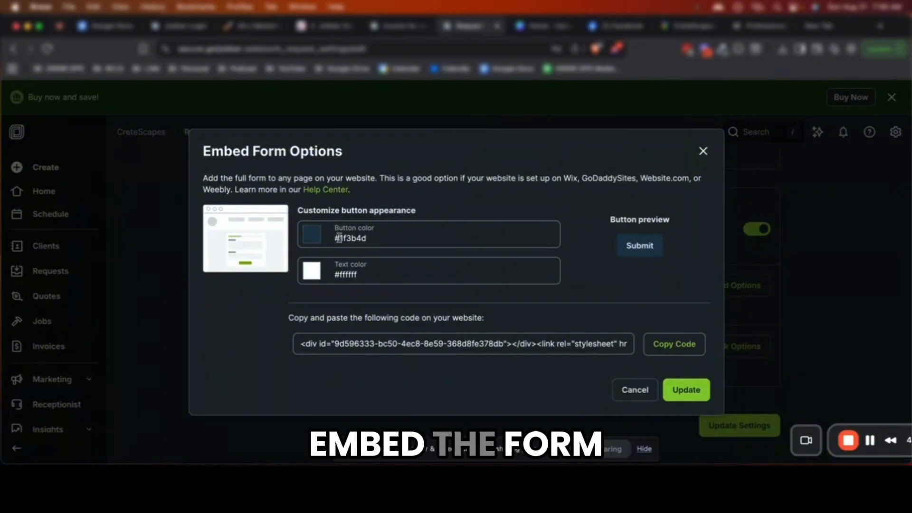
Copy the embed code, close the dialog, save the request settings with Update Settings, and open Requests
left_click(673, 345)
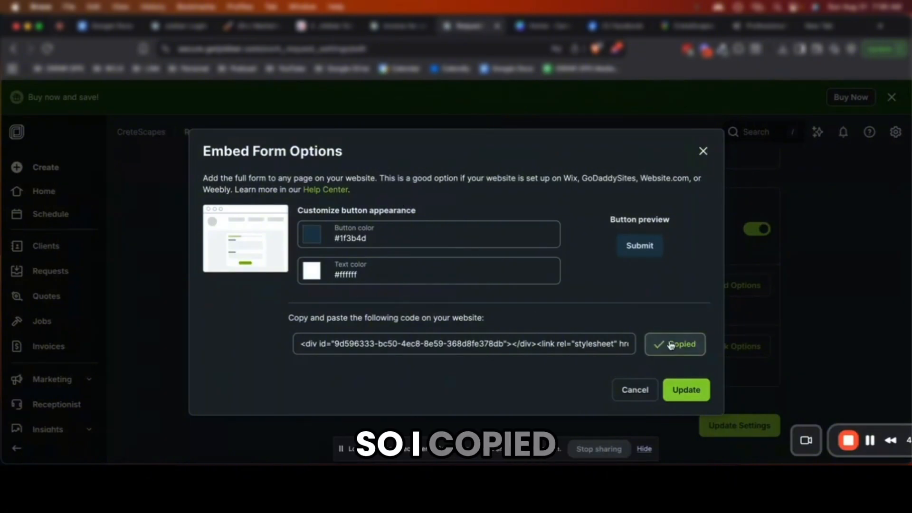
left_click(686, 394)
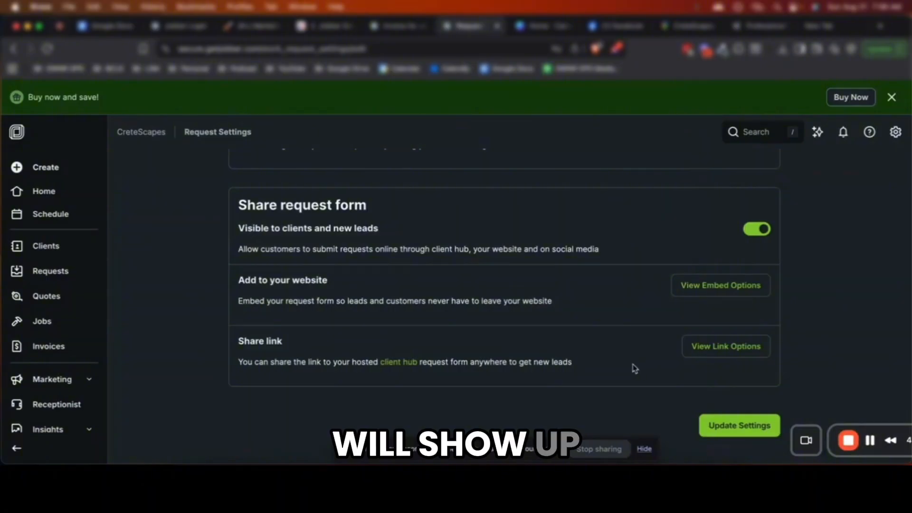
left_click(53, 273)
left_click(422, 198)
left_click(715, 425)
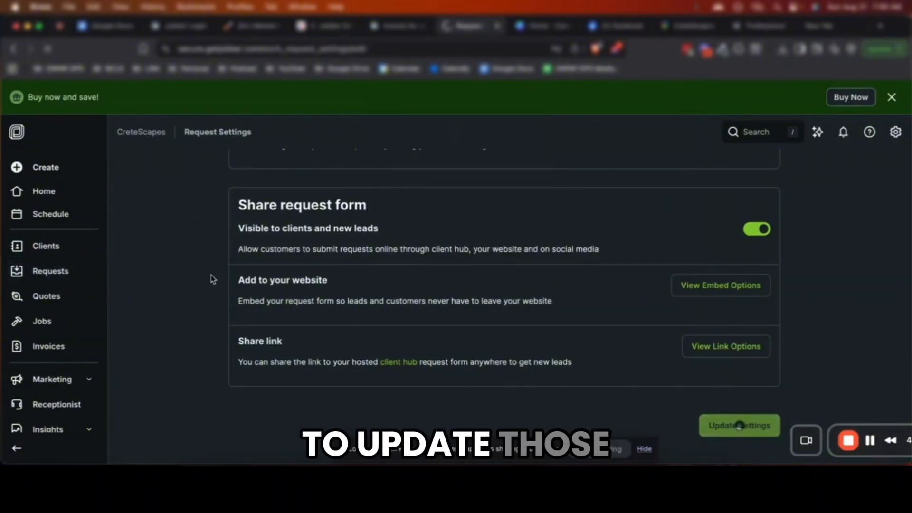
left_click(48, 242)
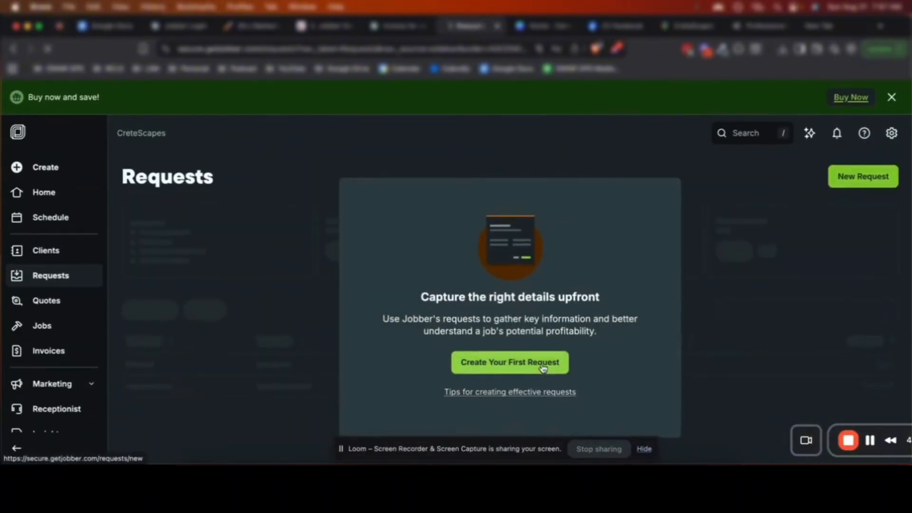
Start the first request on a blank New Request form, close the how-to video card, and open the account menu
left_click(527, 365)
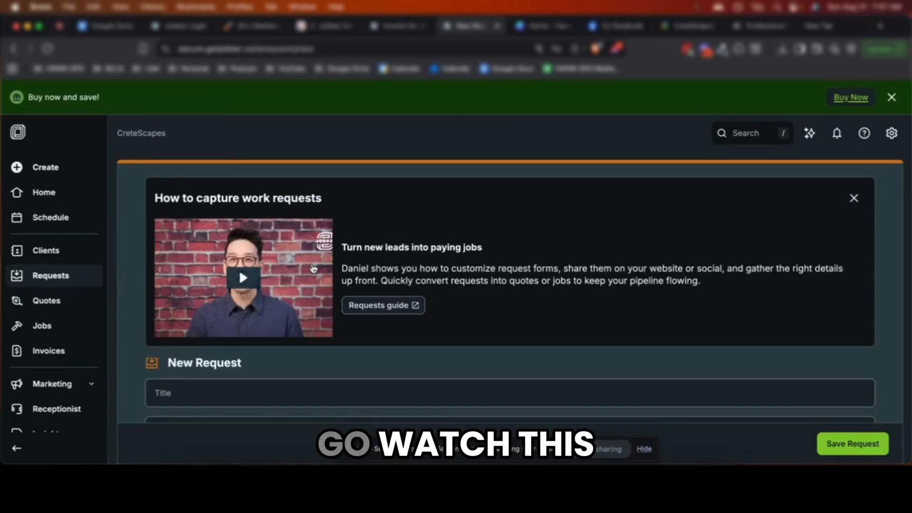
scroll(550, 295, "down", 5)
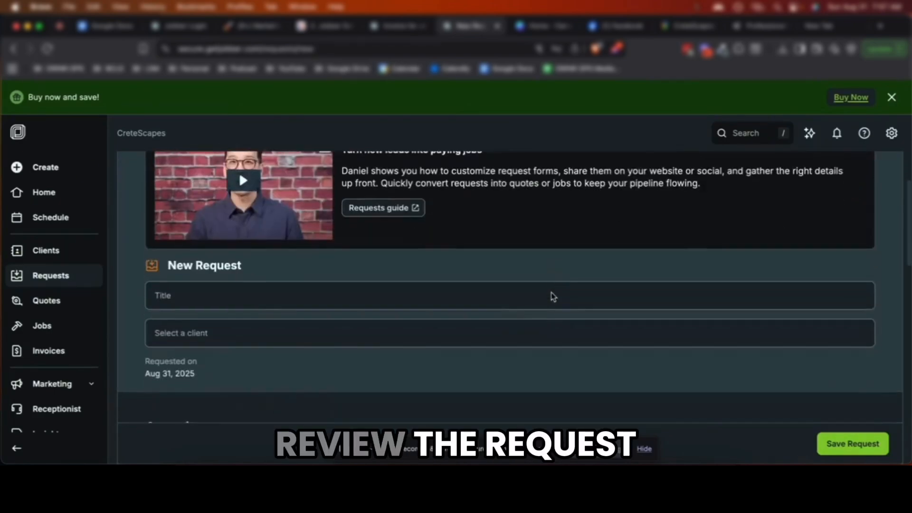
scroll(554, 295, "up", 10)
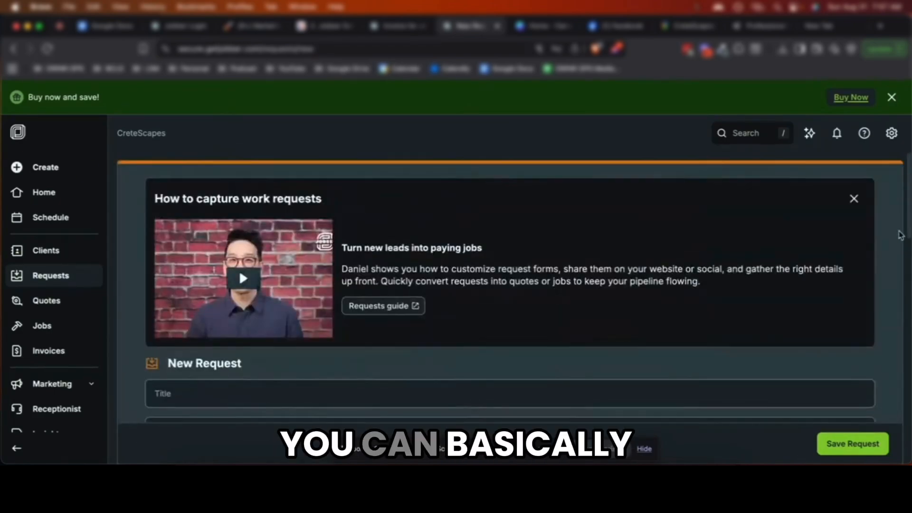
left_click(857, 199)
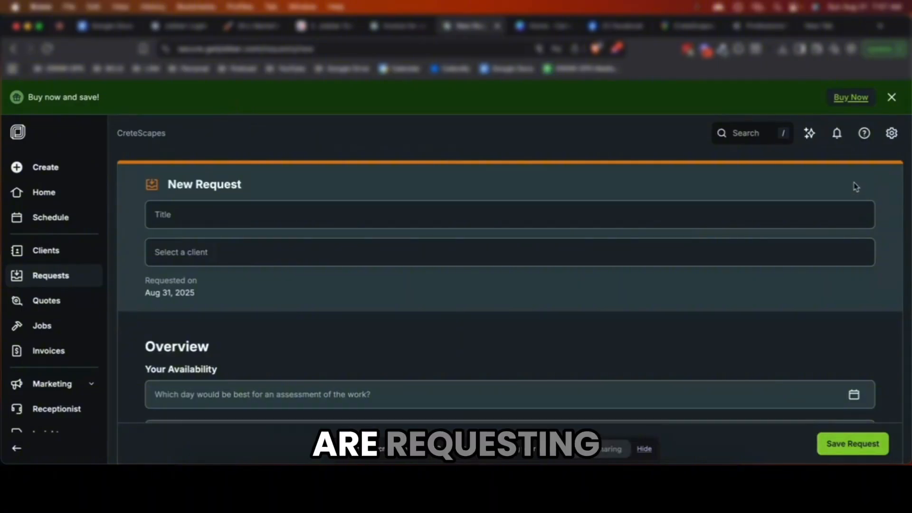
left_click(893, 135)
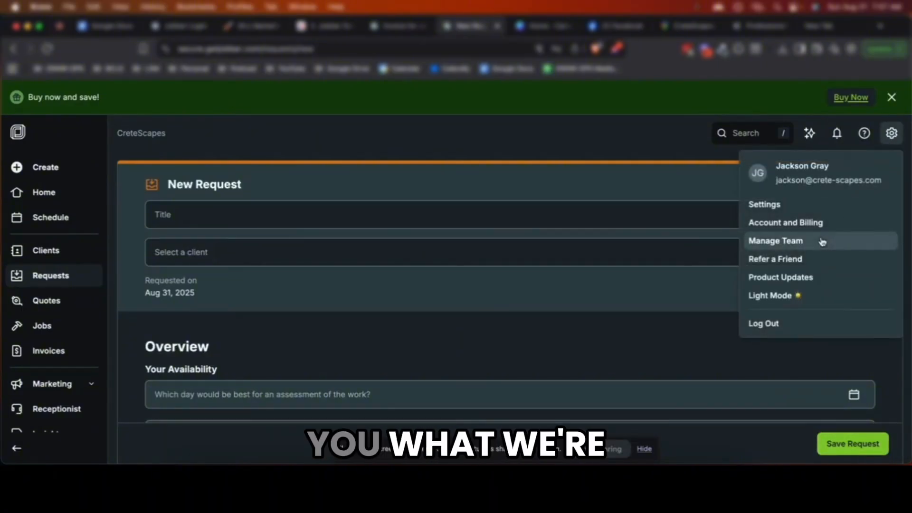
Go to Settings and open the Business Profile page showing brand colors and the CreteScapes logo
left_click(817, 208)
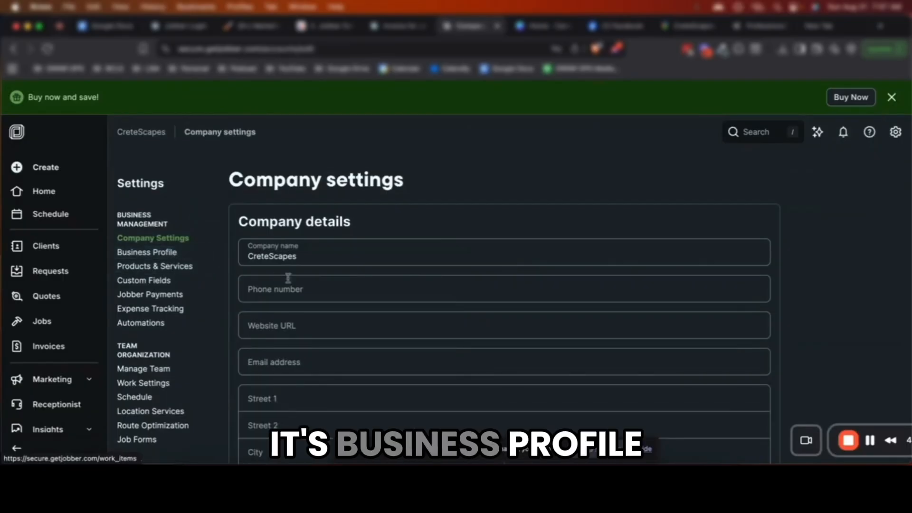
scroll(287, 278, "down", 10)
scroll(287, 281, "up", 10)
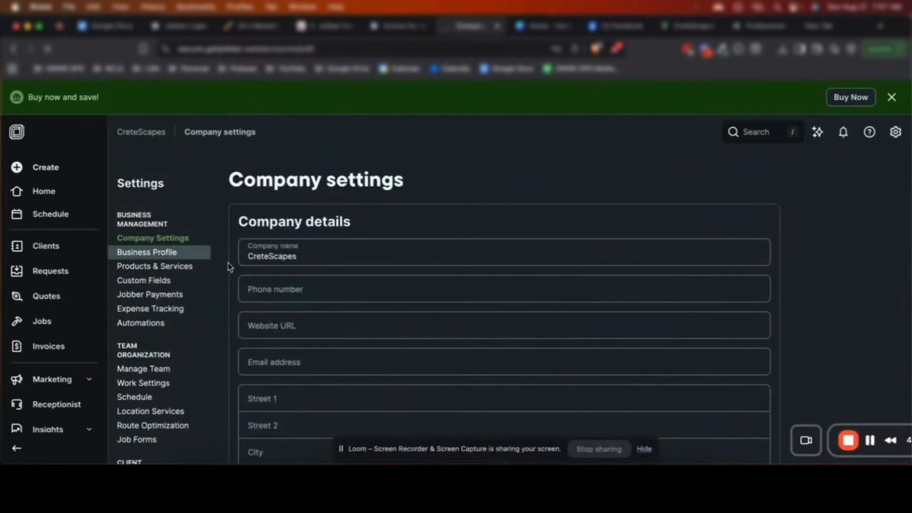
left_click(227, 262)
scroll(221, 285, "down", 15)
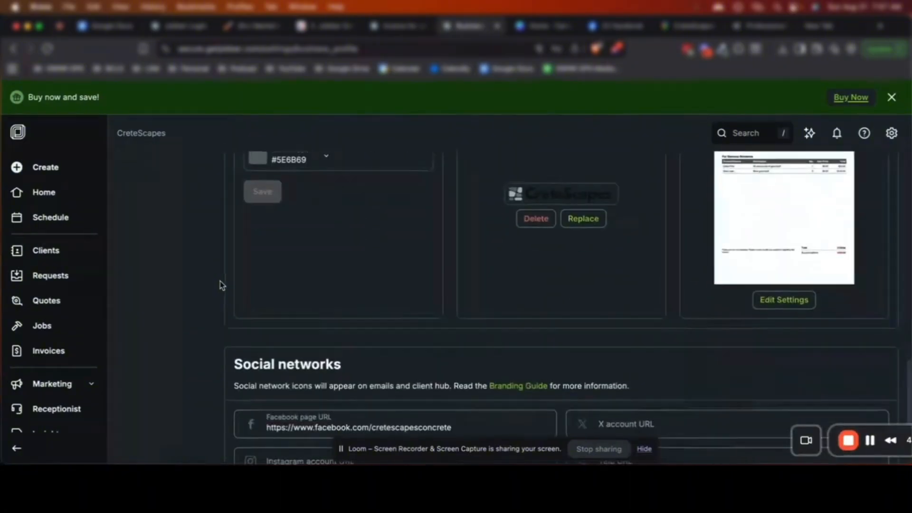
Review the Quotes document settings, checking the contract disclaimer and deposit language
left_click(793, 373)
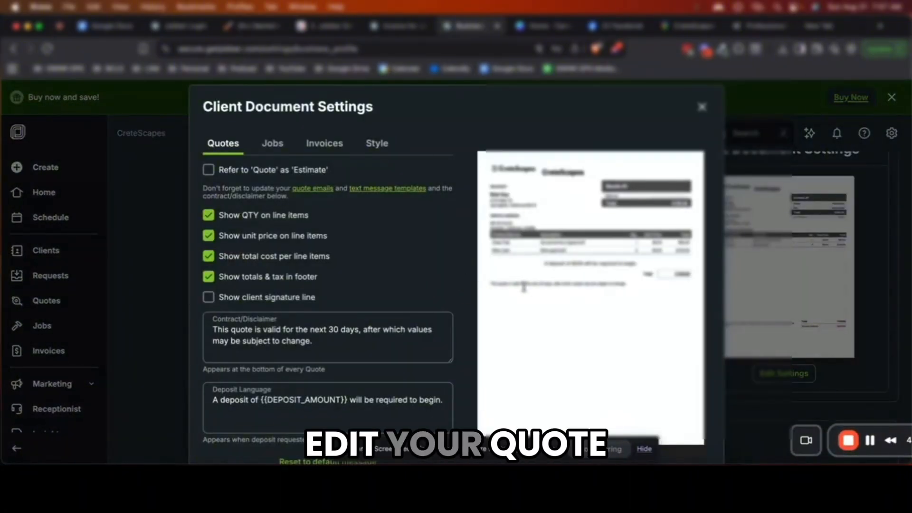
scroll(335, 313, "down", 2)
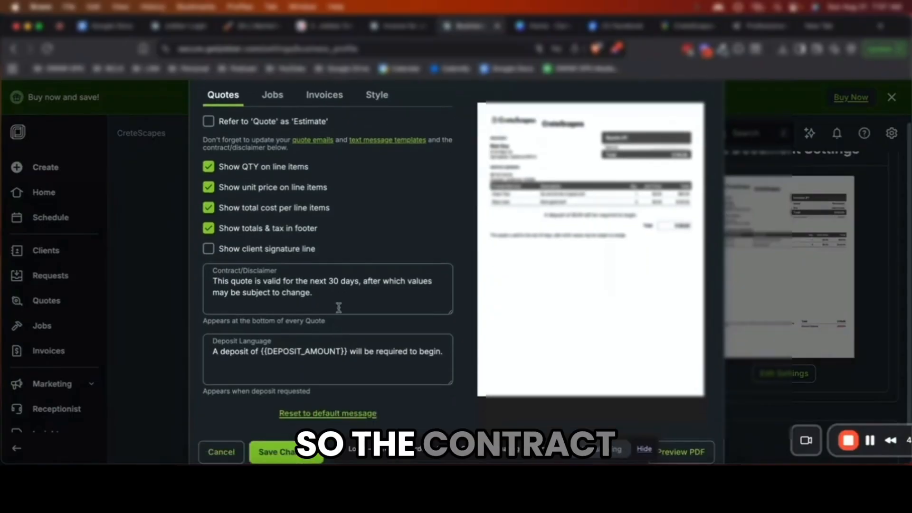
left_click_drag(339, 293, 172, 287)
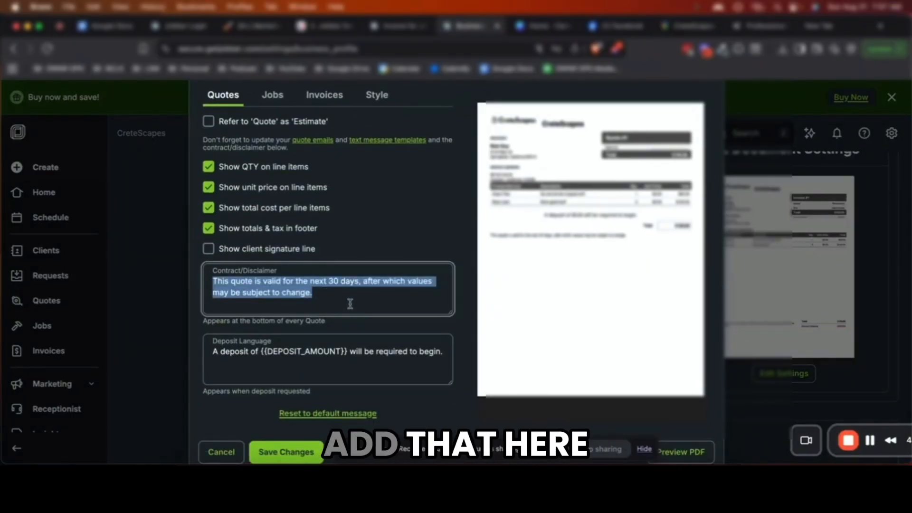
scroll(363, 323, "down", 1)
triple_click(403, 335)
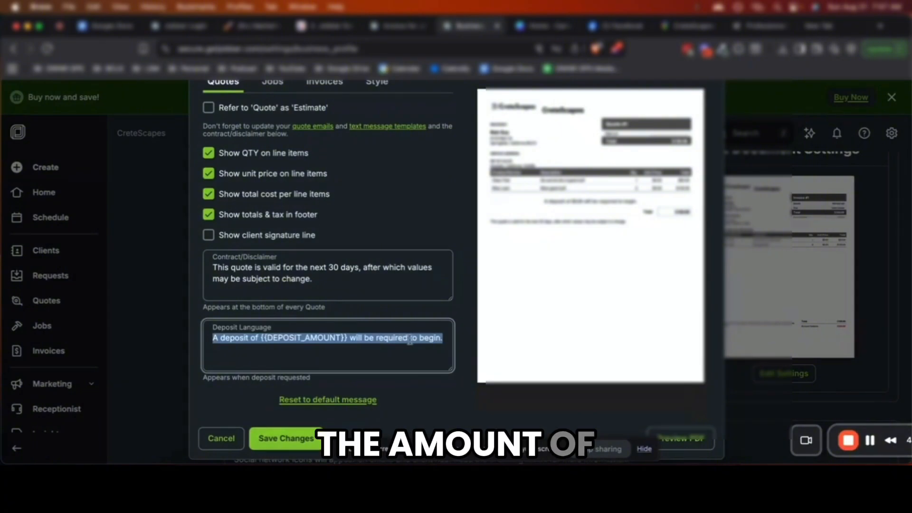
scroll(409, 341, "up", 1)
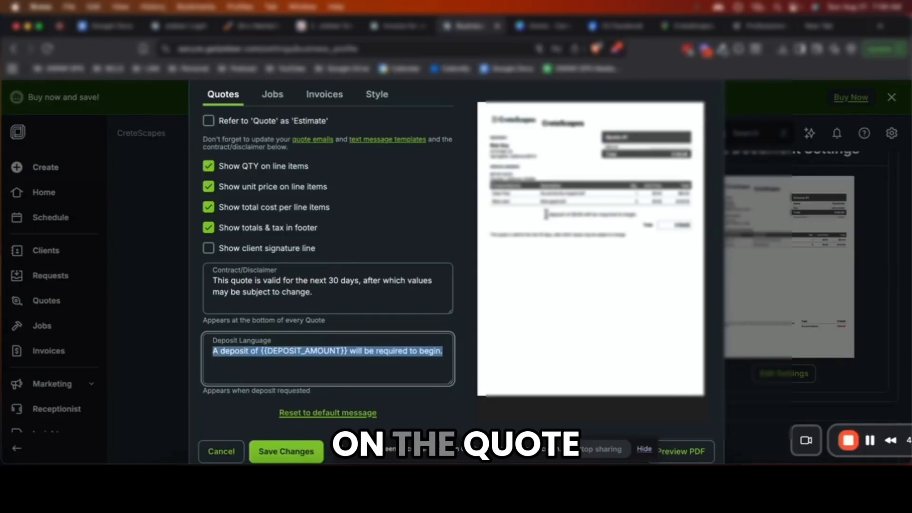
scroll(458, 227, "up", 3)
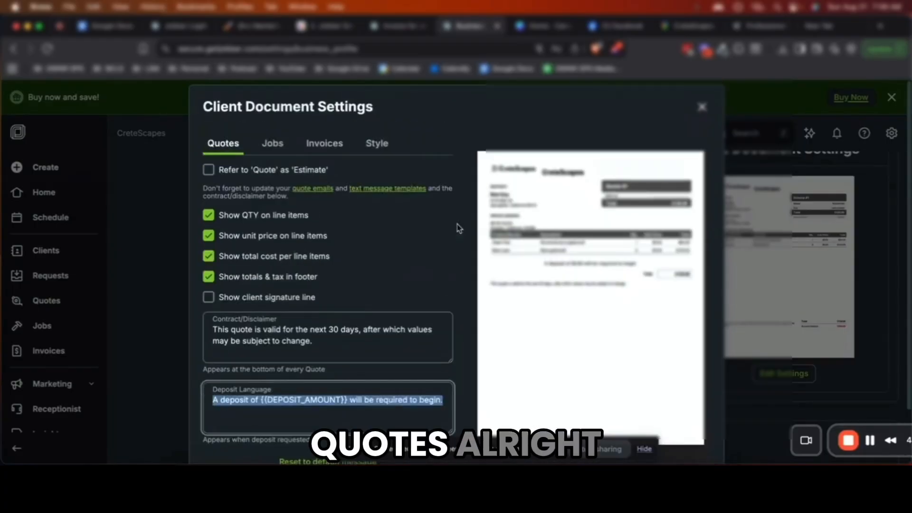
Clear the job contract disclaimer in the Jobs document settings and save
left_click(264, 148)
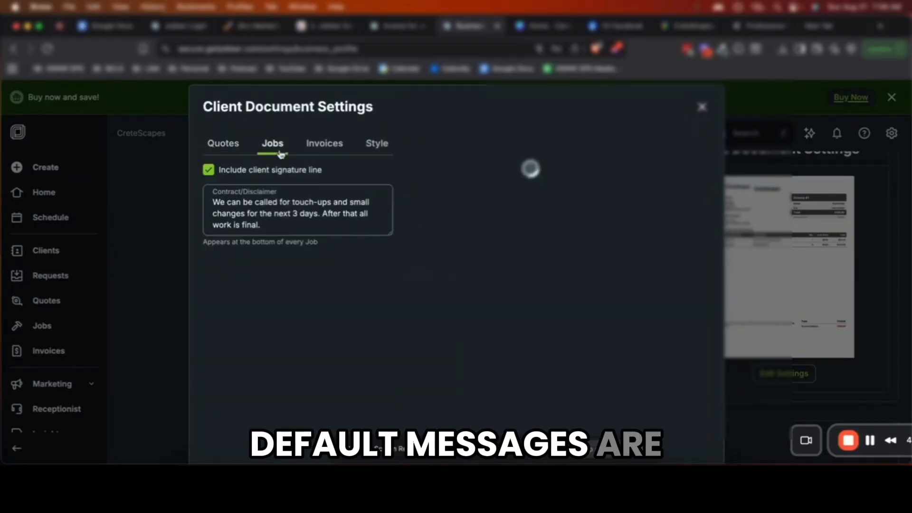
left_click_drag(290, 223, 209, 202)
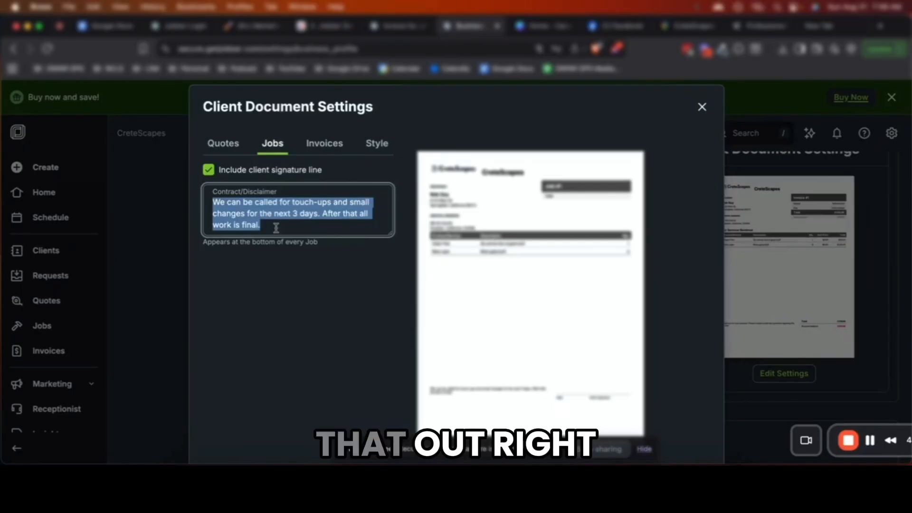
key("BackSpace")
left_click(285, 438)
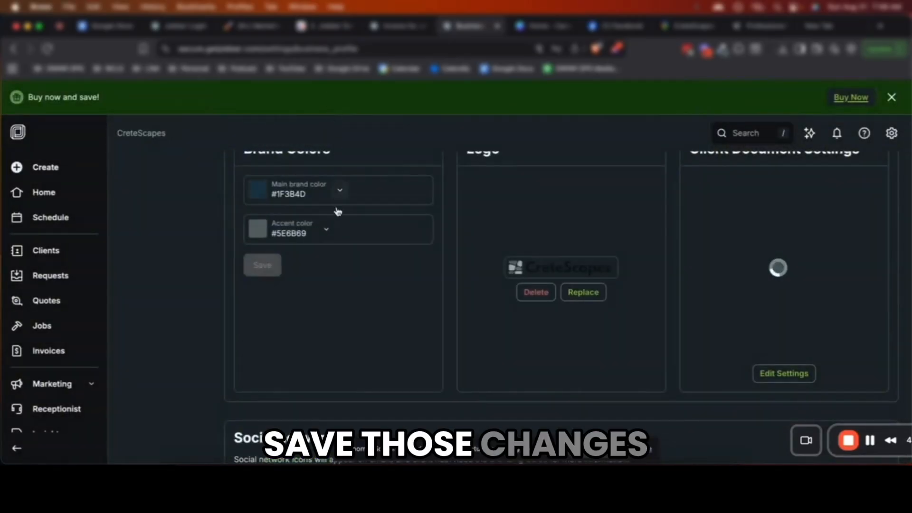
Review the Invoices and Style settings (colors #1F3B4D and #5E6B69), save, and close the dialog
left_click(789, 376)
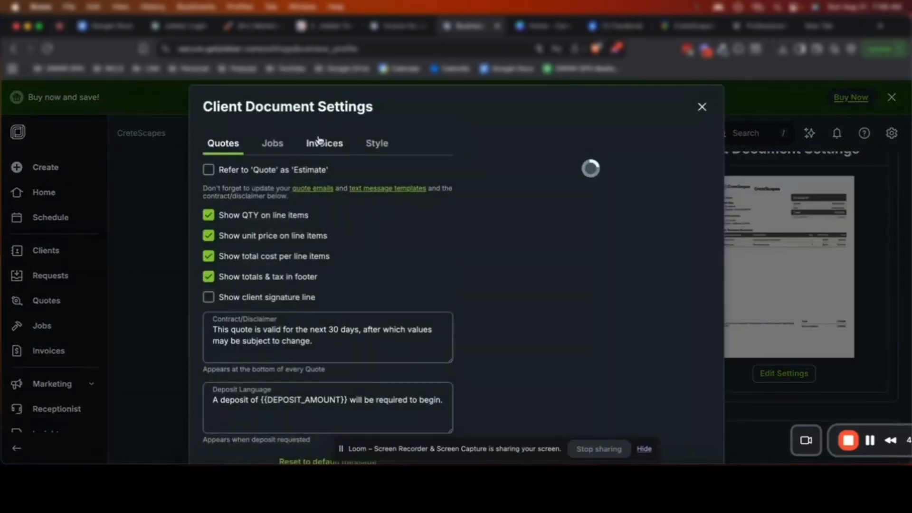
left_click(320, 141)
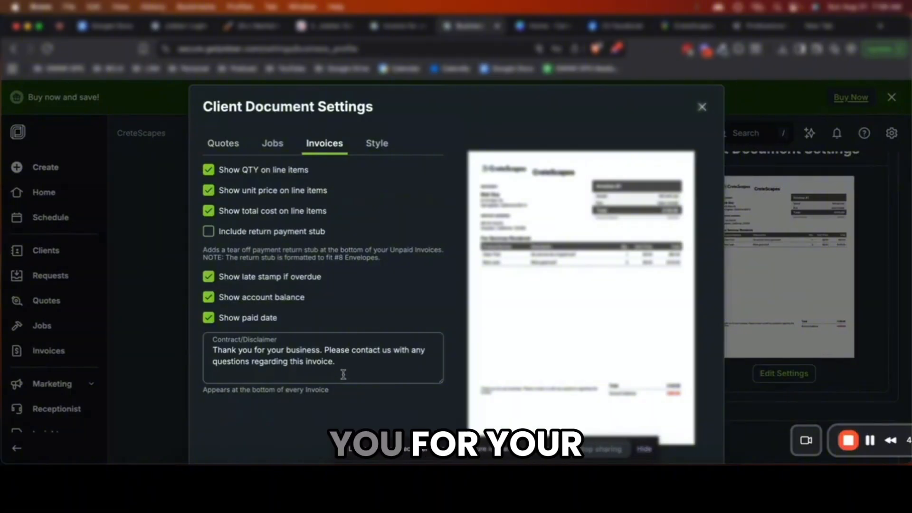
scroll(380, 378, "down", 2)
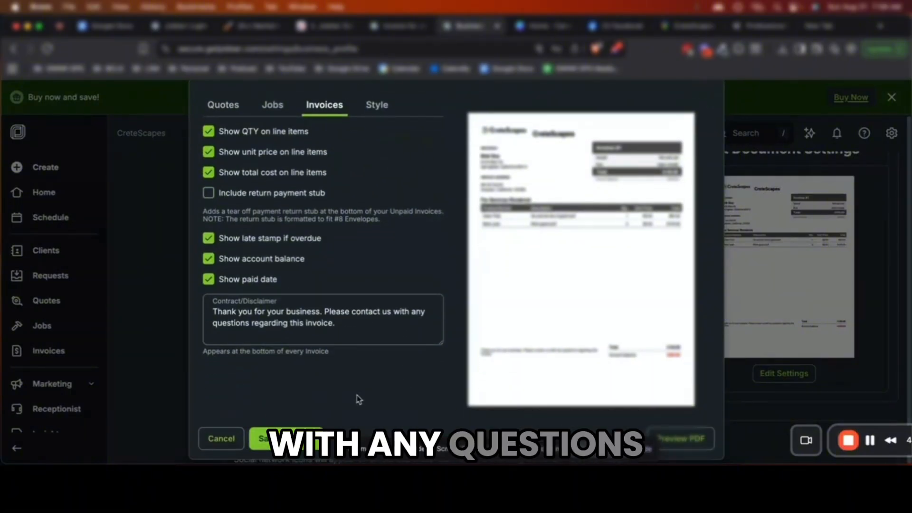
scroll(359, 399, "up", 2)
left_click(376, 142)
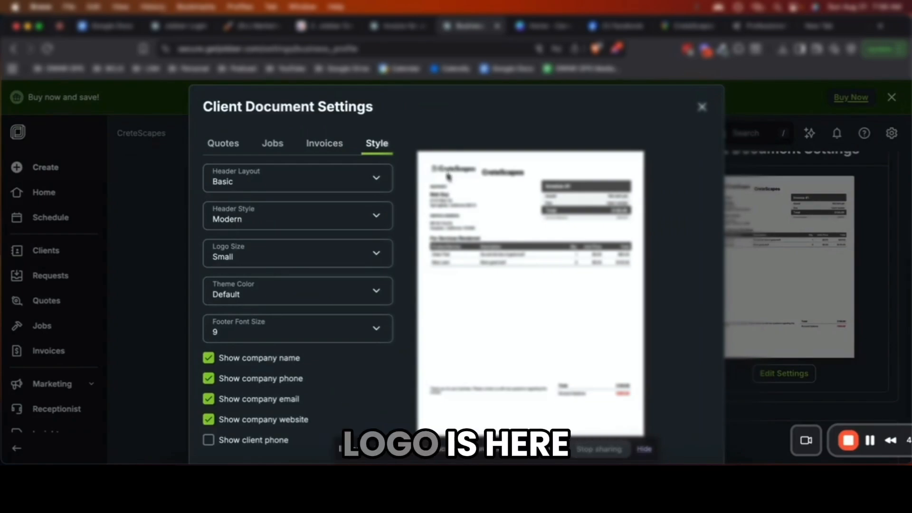
scroll(291, 316, "down", 2)
left_click(289, 438)
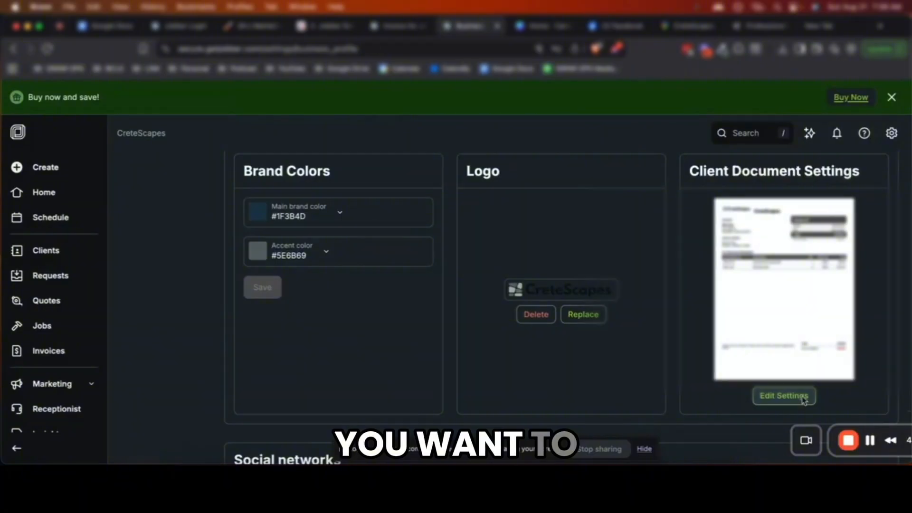
left_click(805, 401)
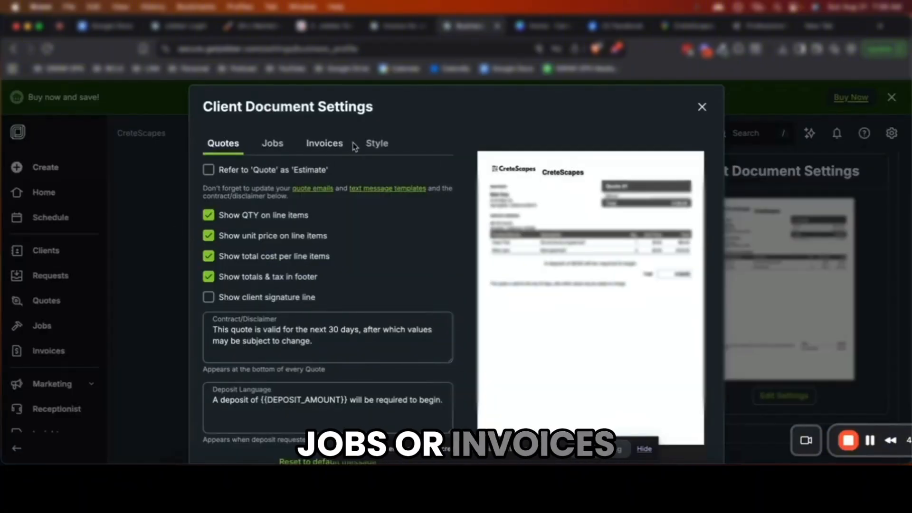
left_click(702, 107)
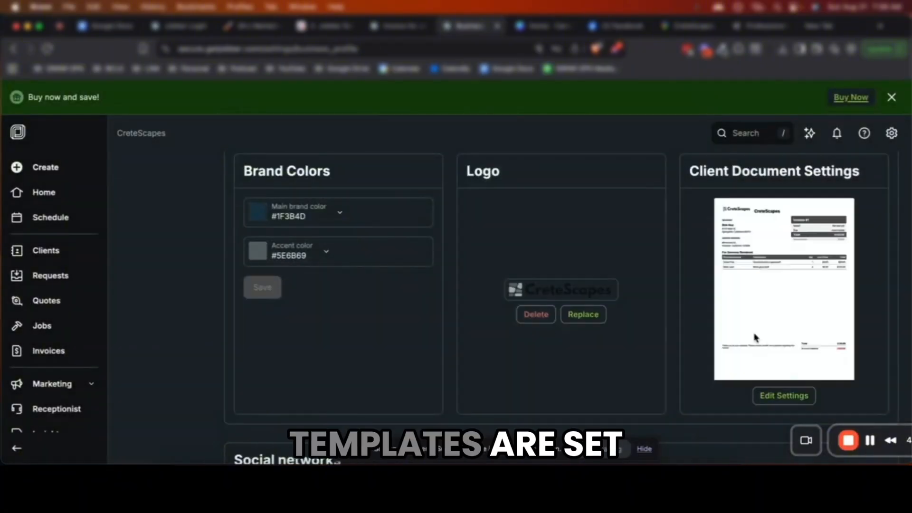